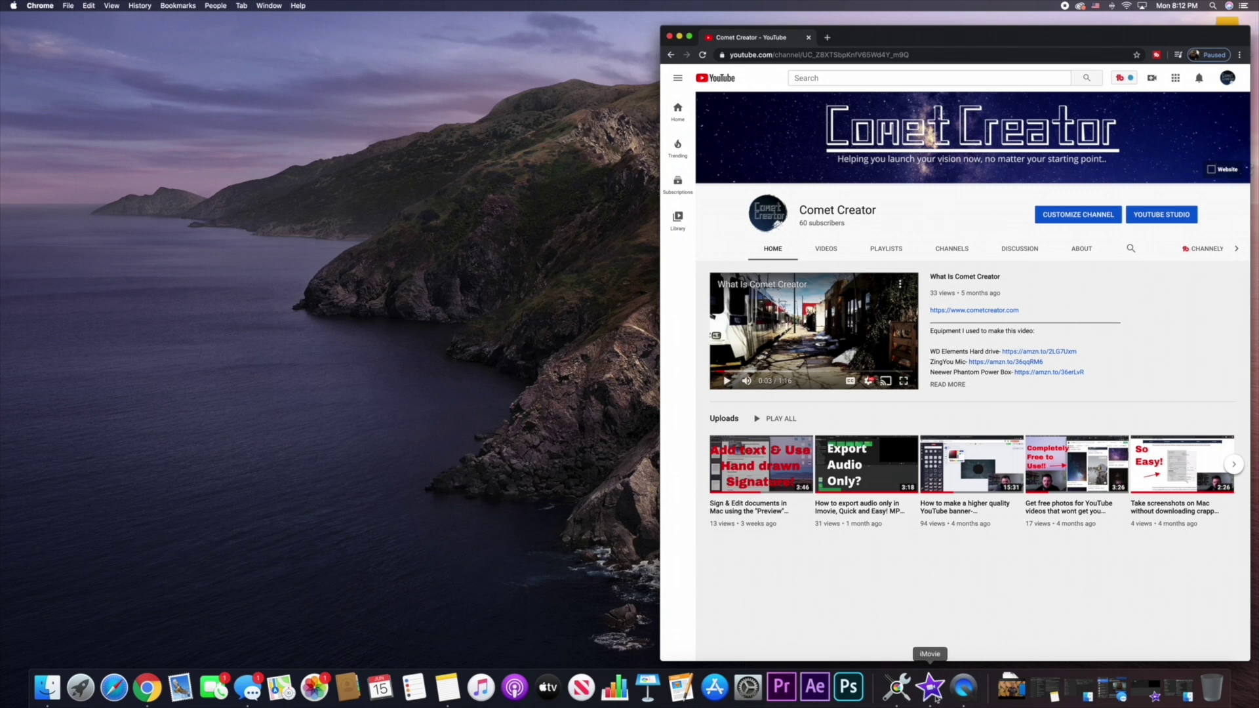
# Switch to iMovie, go back to the projects list, and reopen Test Project.
pyautogui.click(936, 698)
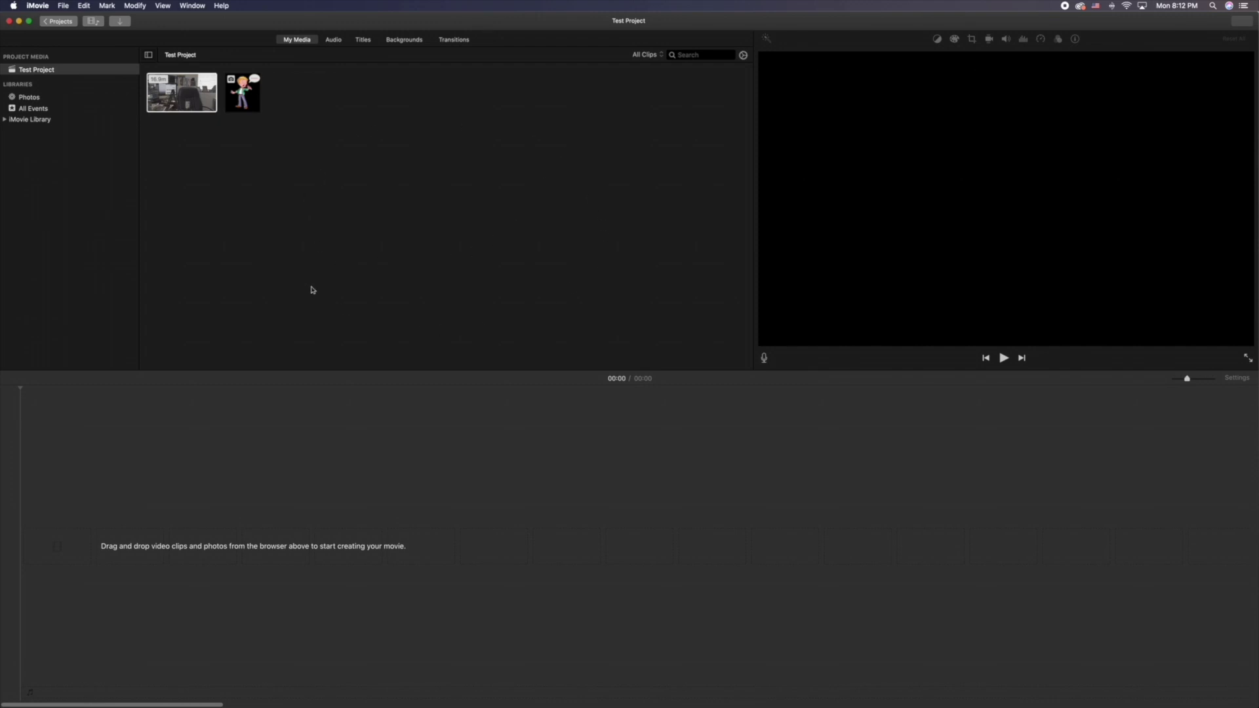
pyautogui.click(45, 23)
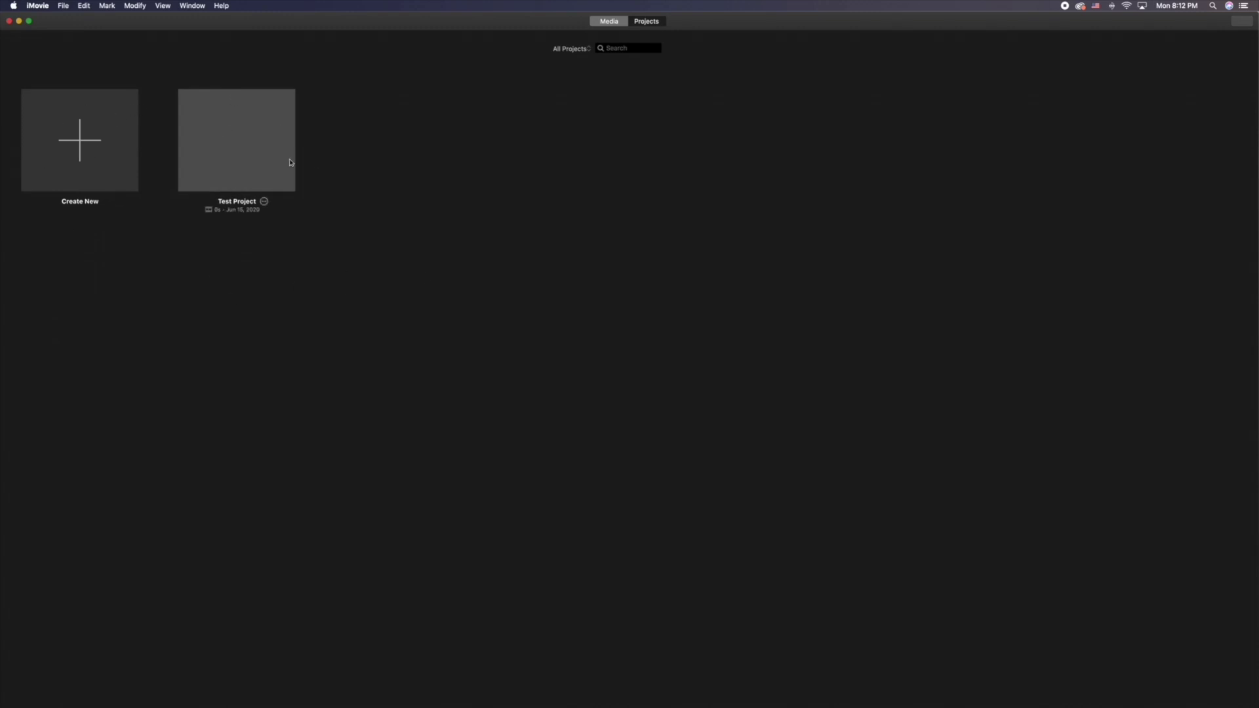
pyautogui.click(92, 162)
pyautogui.click(242, 274)
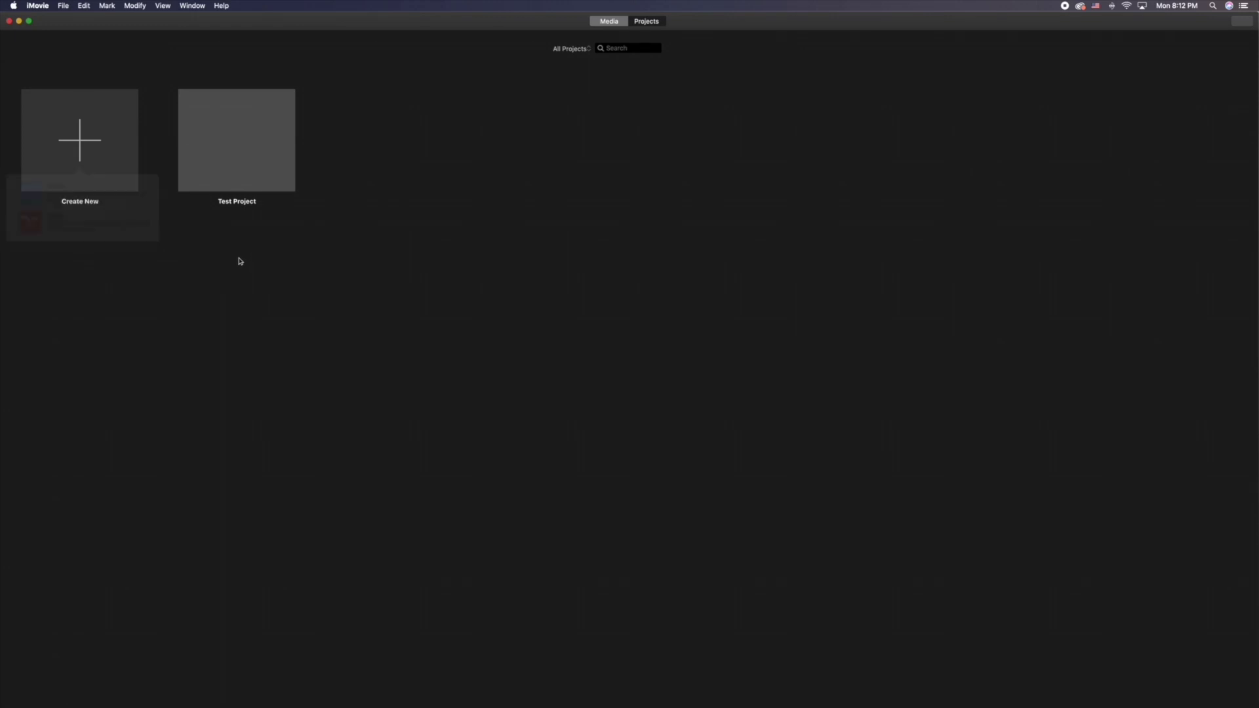
pyautogui.doubleClick(239, 169)
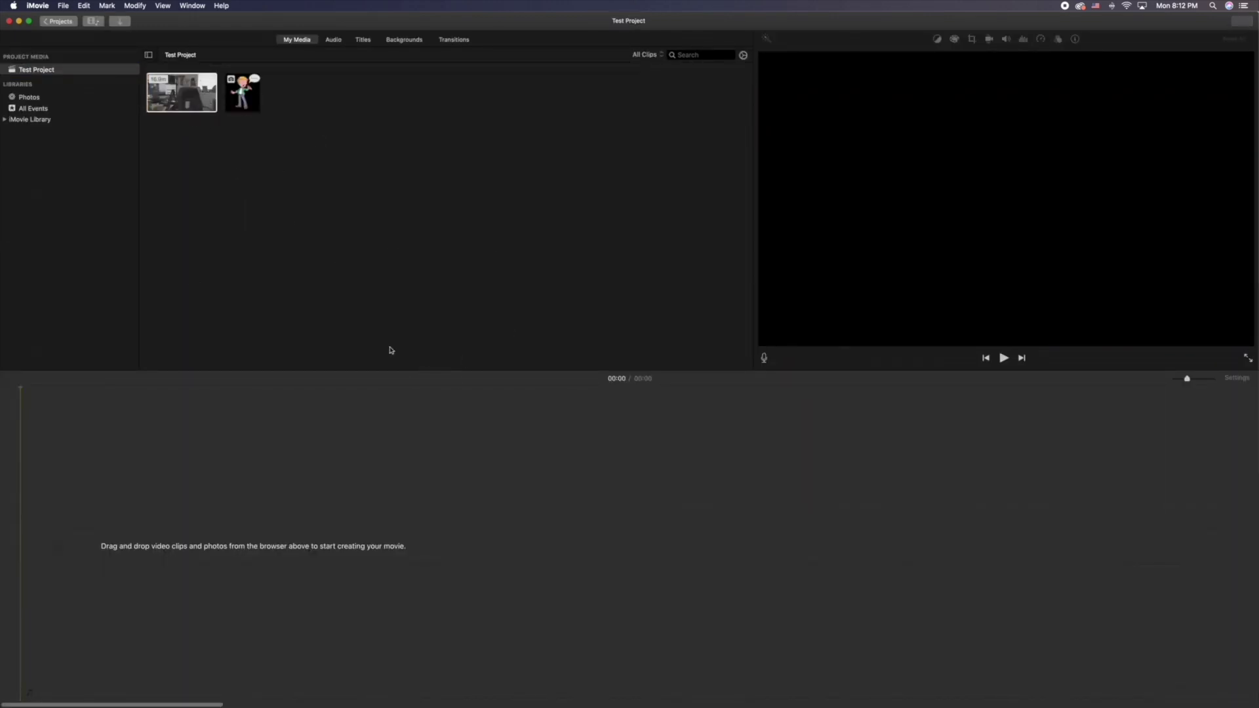
pyautogui.click(202, 103)
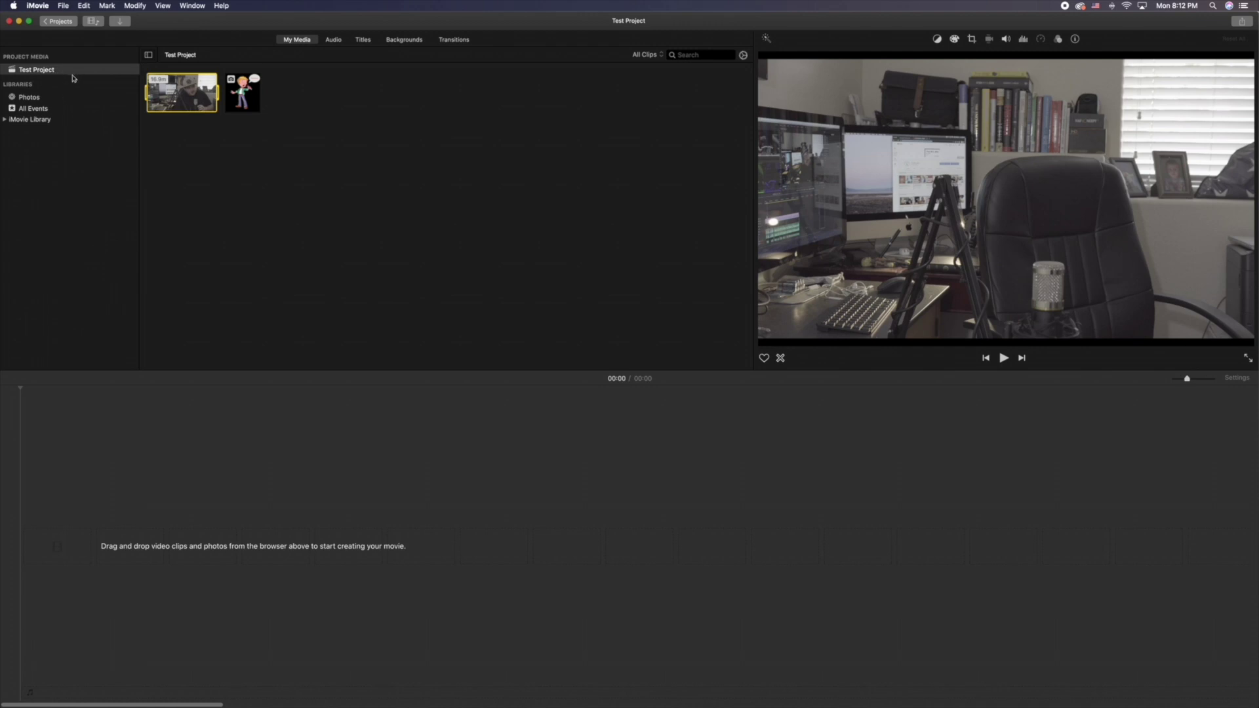
pyautogui.click(35, 70)
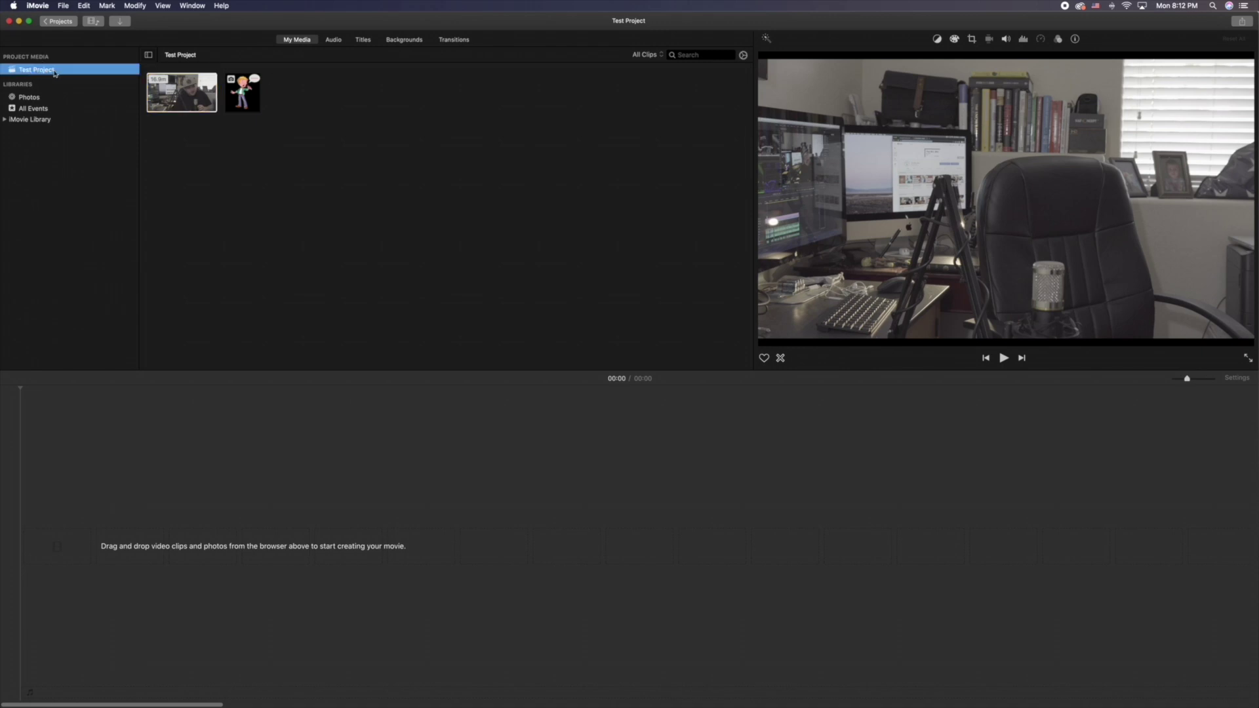
pyautogui.click(332, 174)
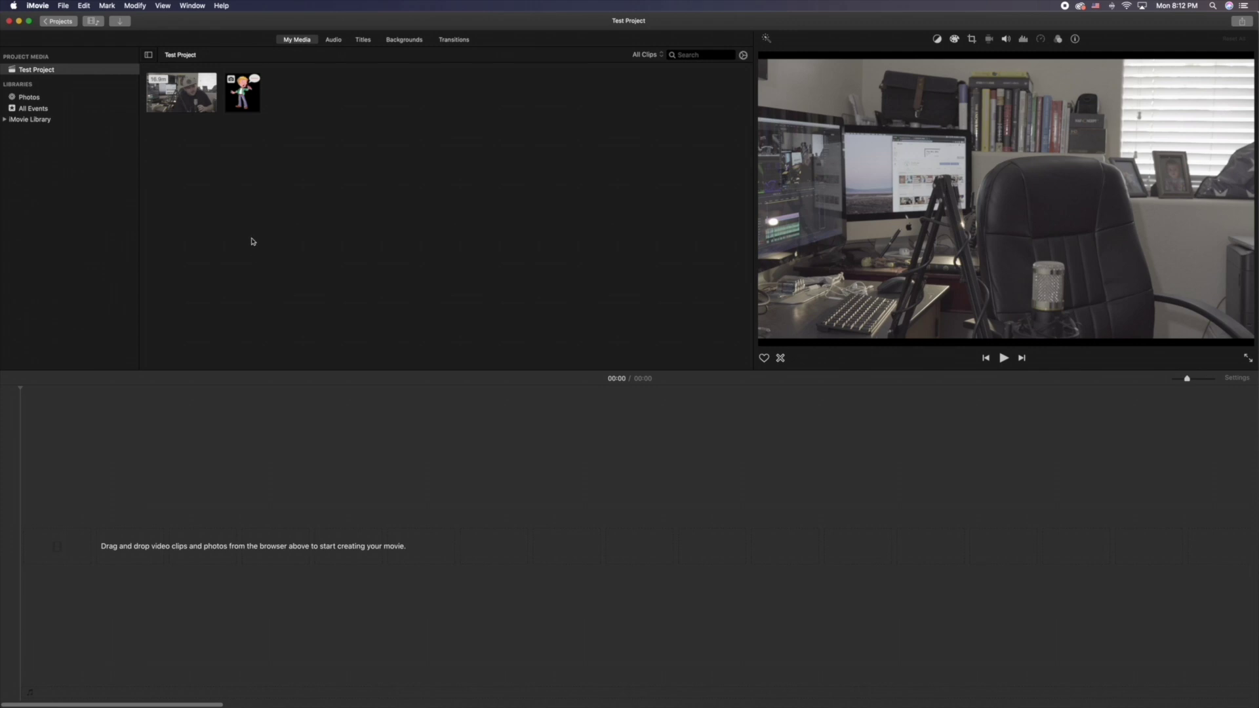
pyautogui.moveTo(62, 699)
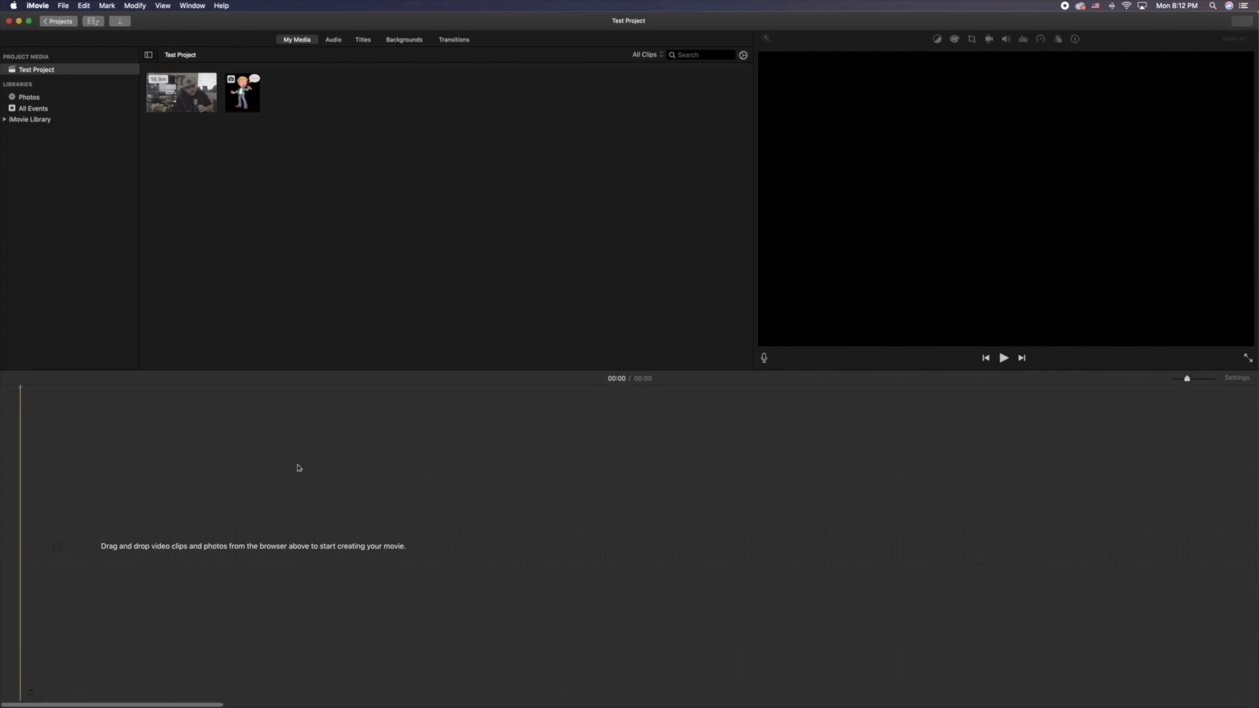
pyautogui.click(63, 6)
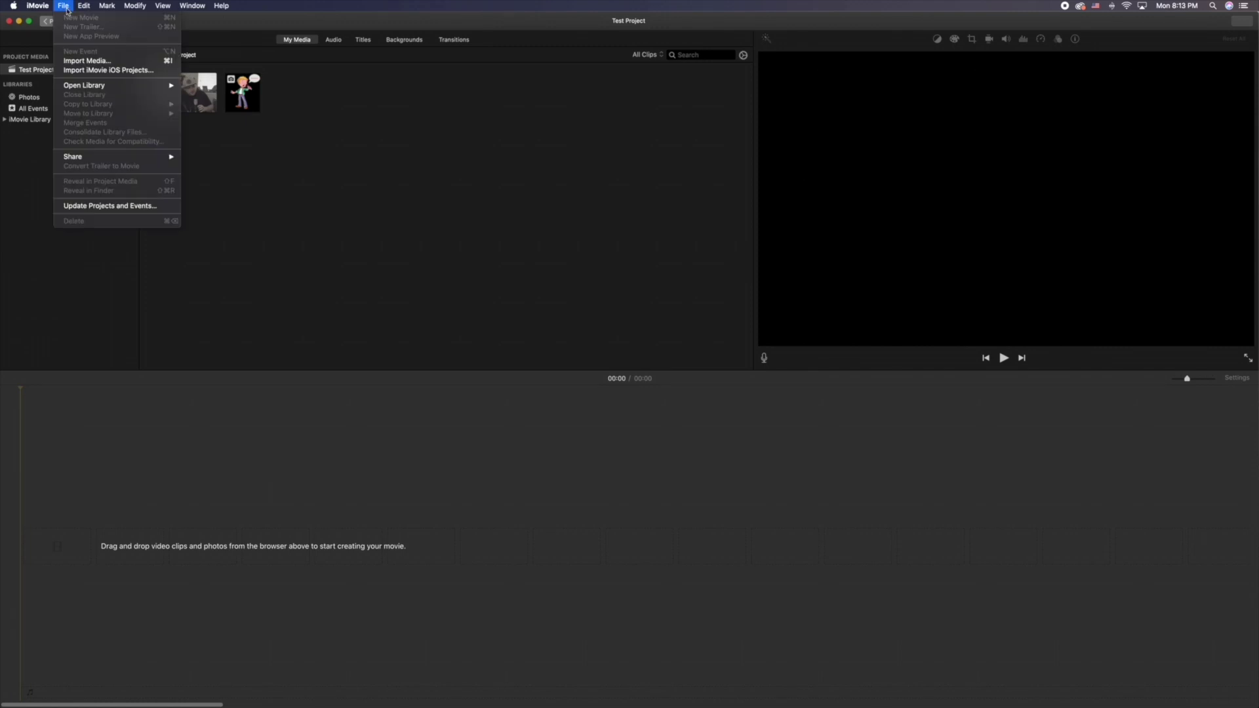
pyautogui.click(345, 171)
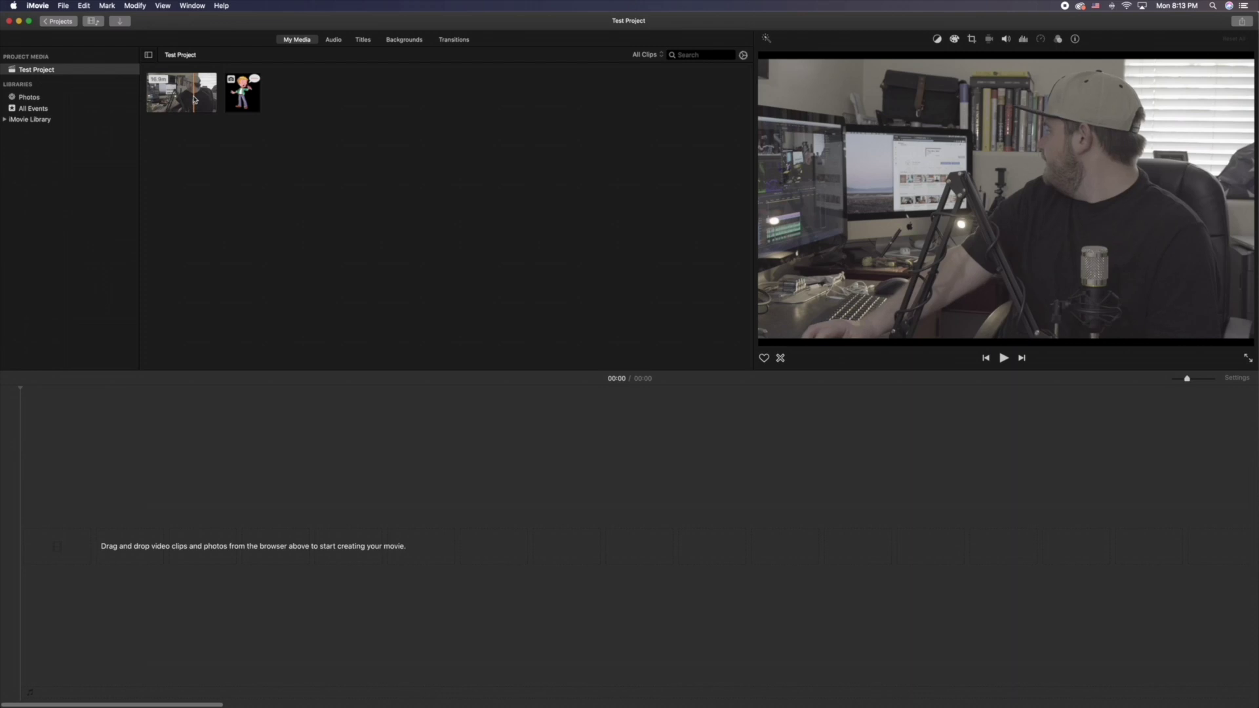
# Add the desk video clip from the project media to the empty timeline and select it there.
pyautogui.click(190, 95)
pyautogui.moveTo(188, 93); pyautogui.dragTo(175, 525)
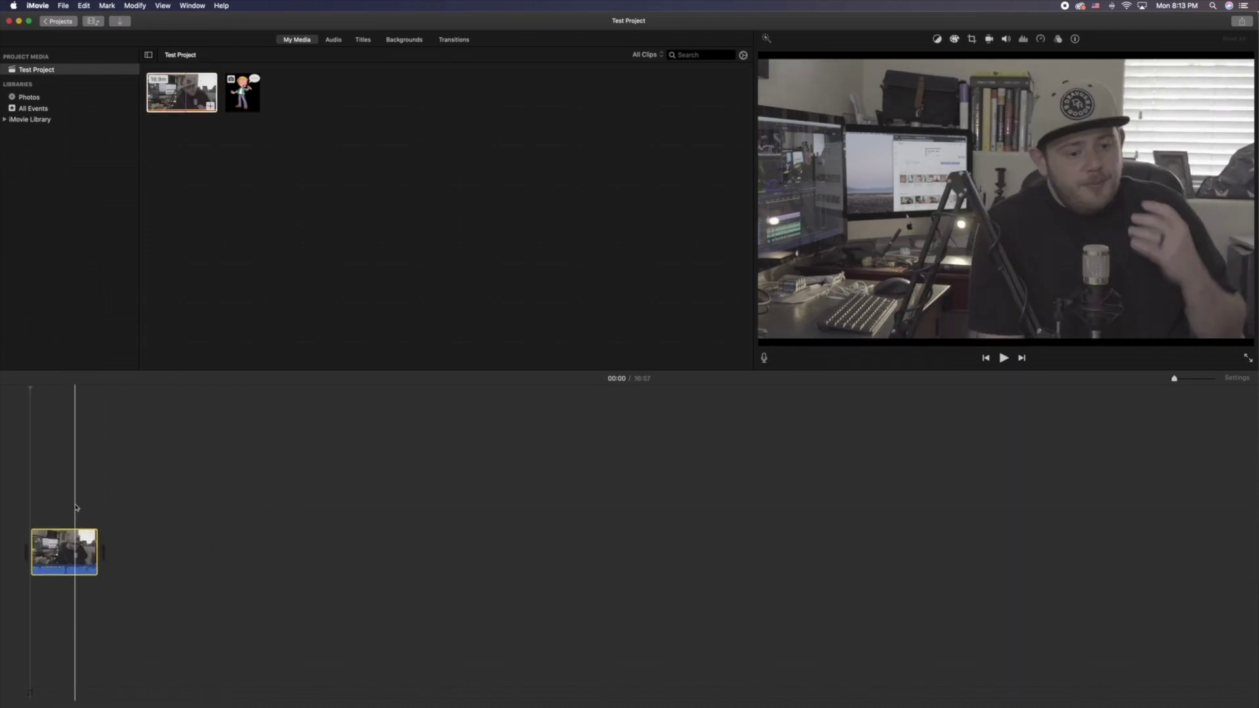
pyautogui.click(77, 546)
pyautogui.click(80, 545)
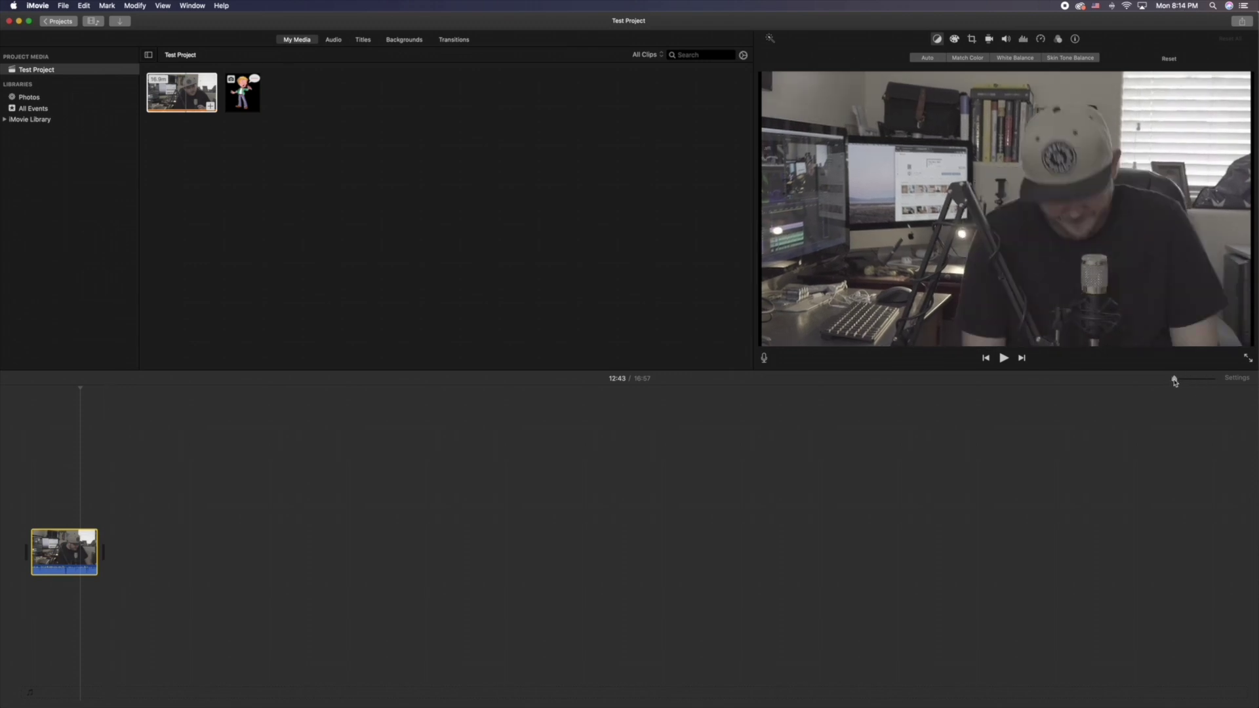
# Expand the clip along the timeline and place the playhead at 07:30.
pyautogui.moveTo(1175, 382); pyautogui.dragTo(1179, 382)
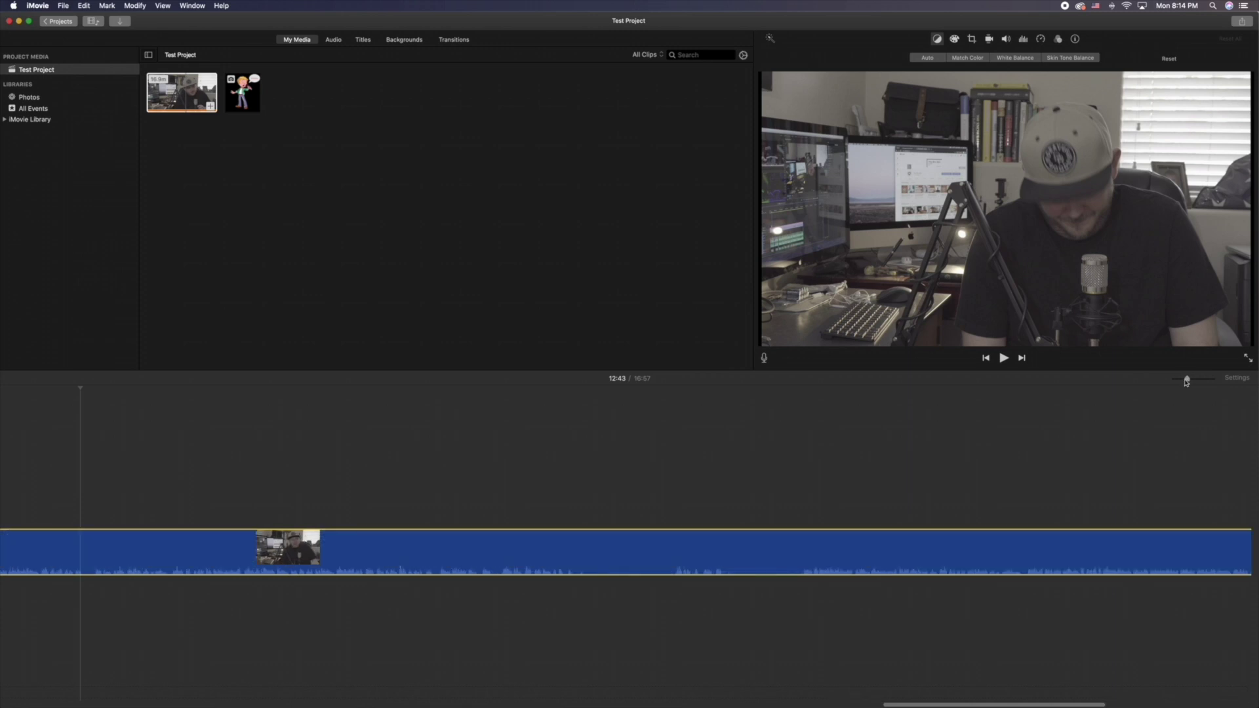
pyautogui.hscroll(-10, 304, 488)
pyautogui.hscroll(-10, 303, 487)
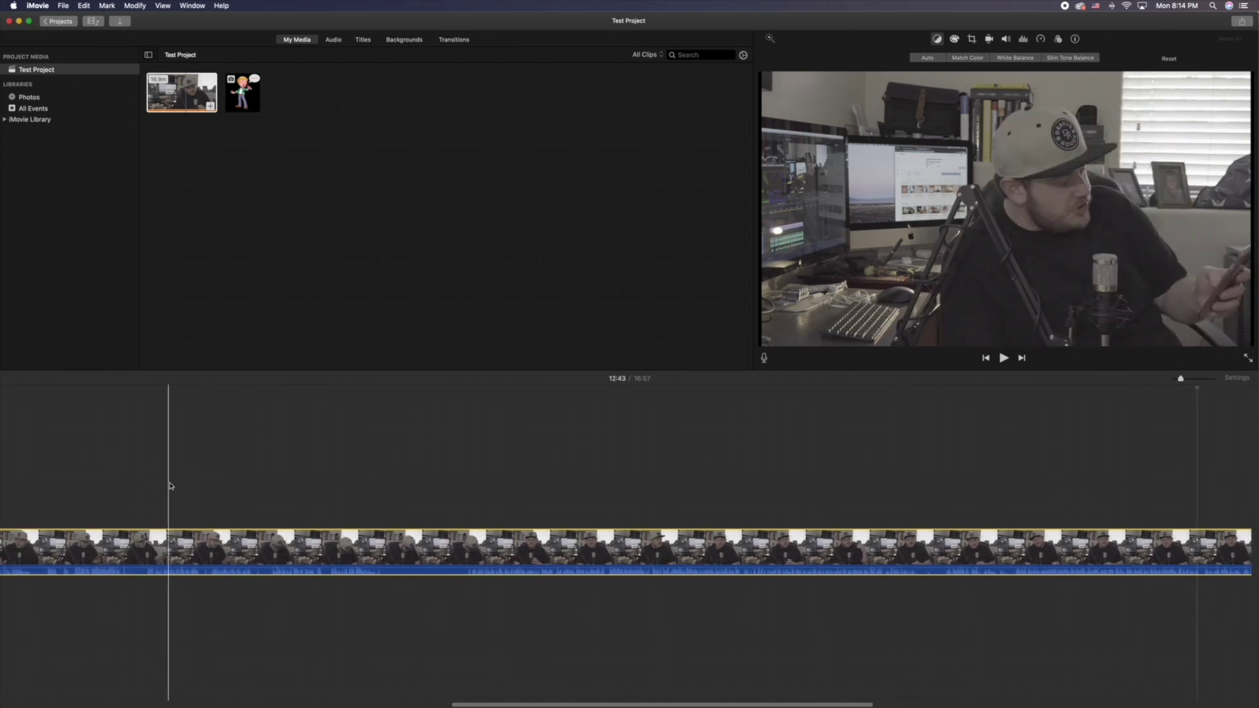
pyautogui.click(175, 479)
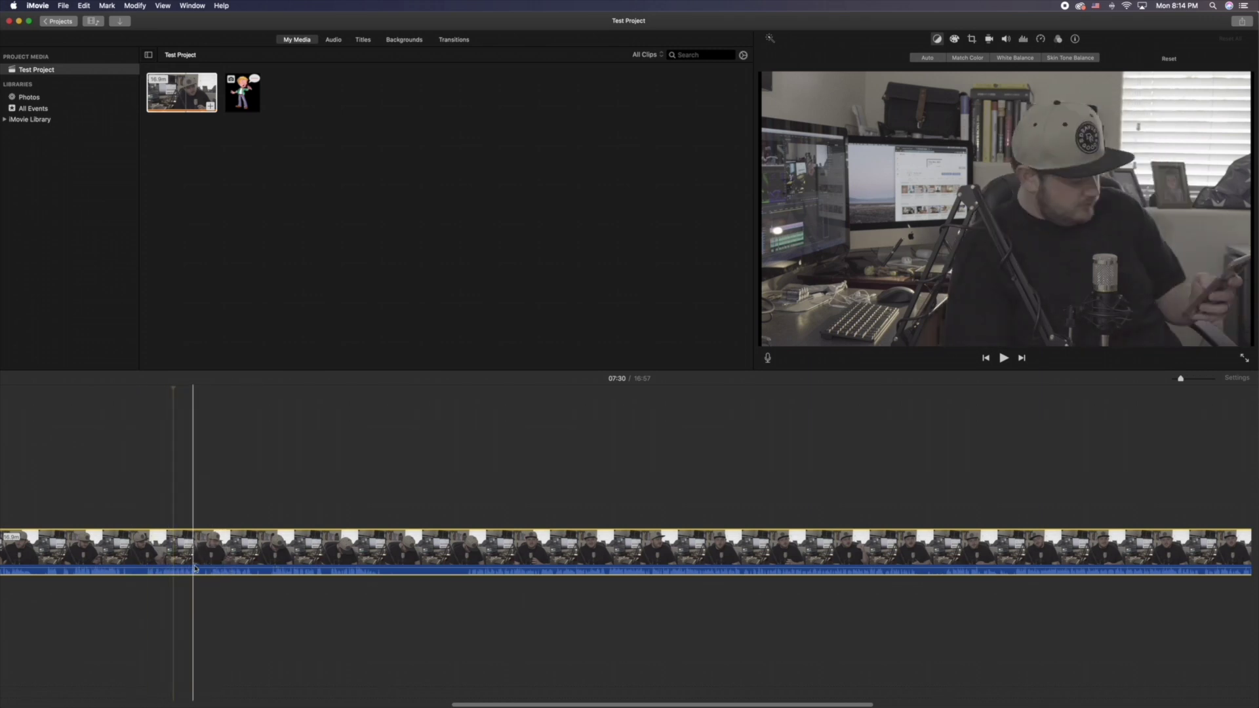
# Try detaching the timeline clip's audio in two different ways, undoing each attempt.
pyautogui.rightClick(171, 553)
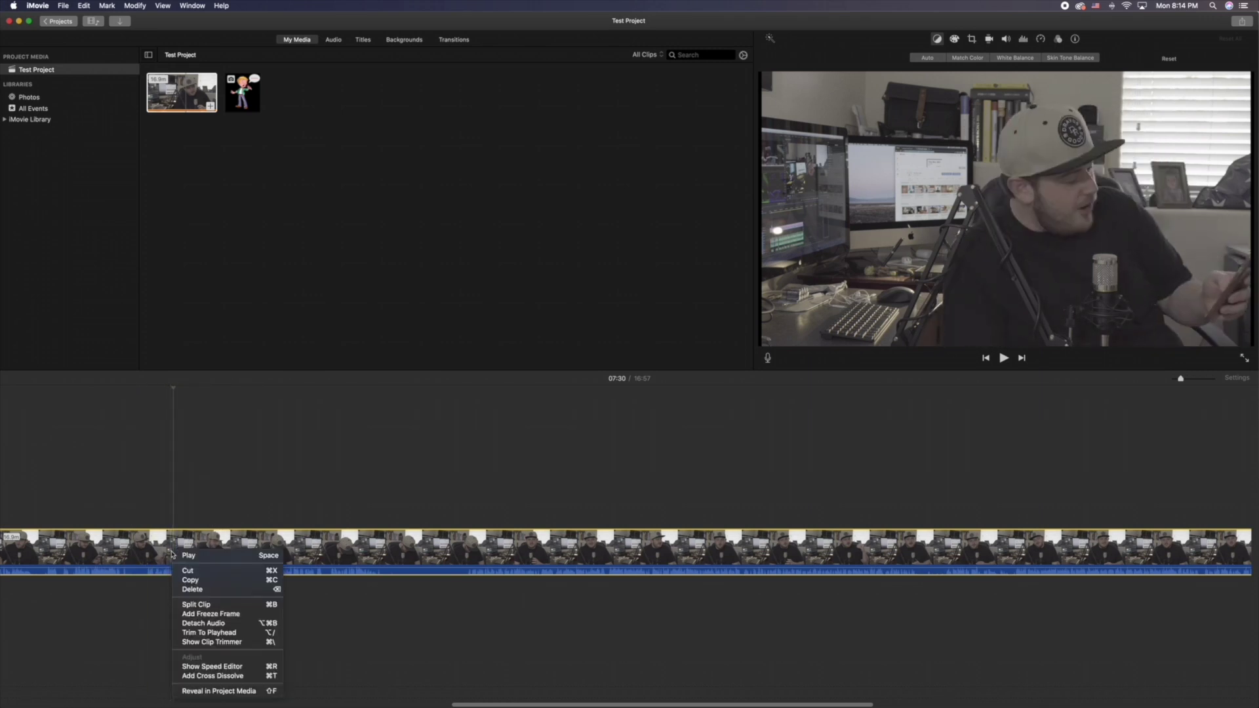
pyautogui.click(212, 624)
pyautogui.press('super+z')
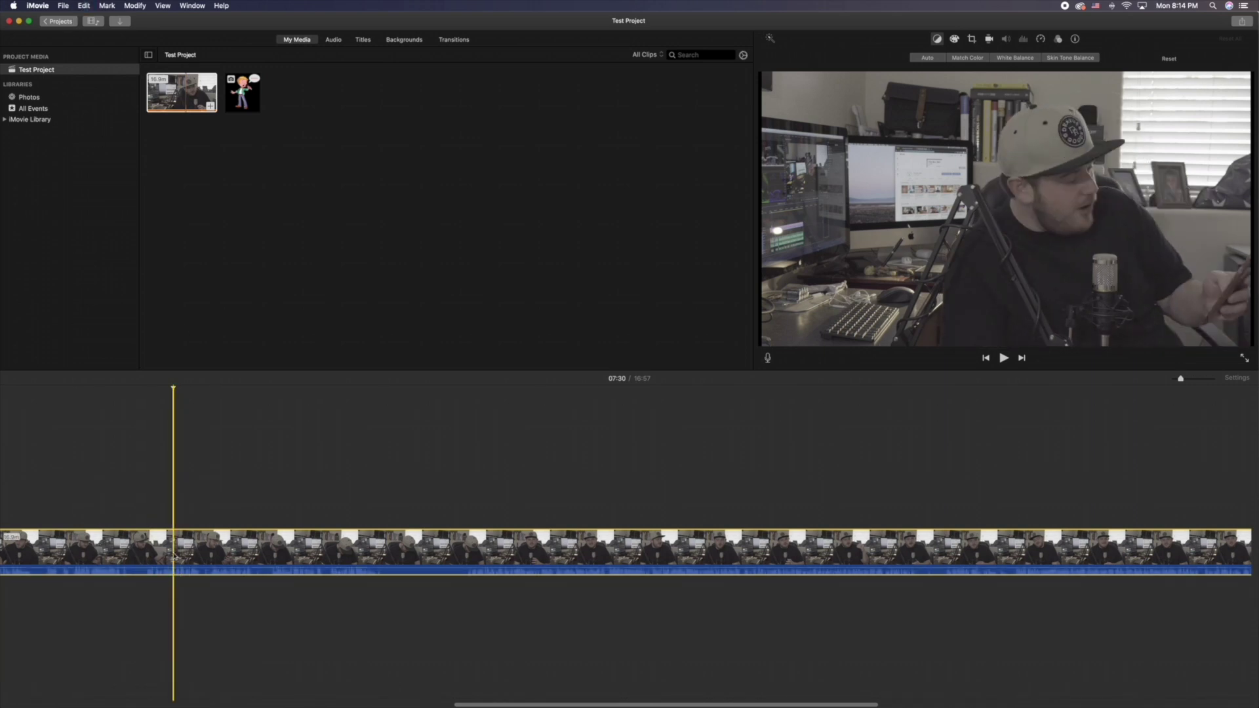
pyautogui.click(84, 6)
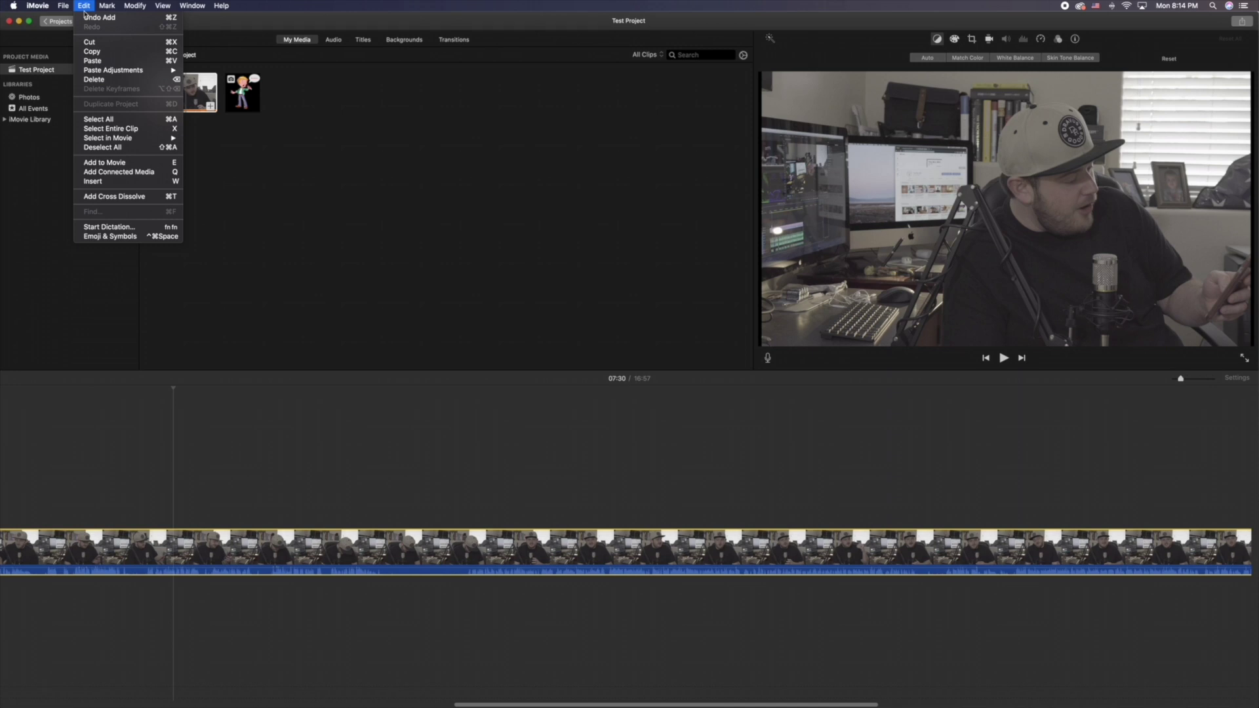
pyautogui.moveTo(129, 9)
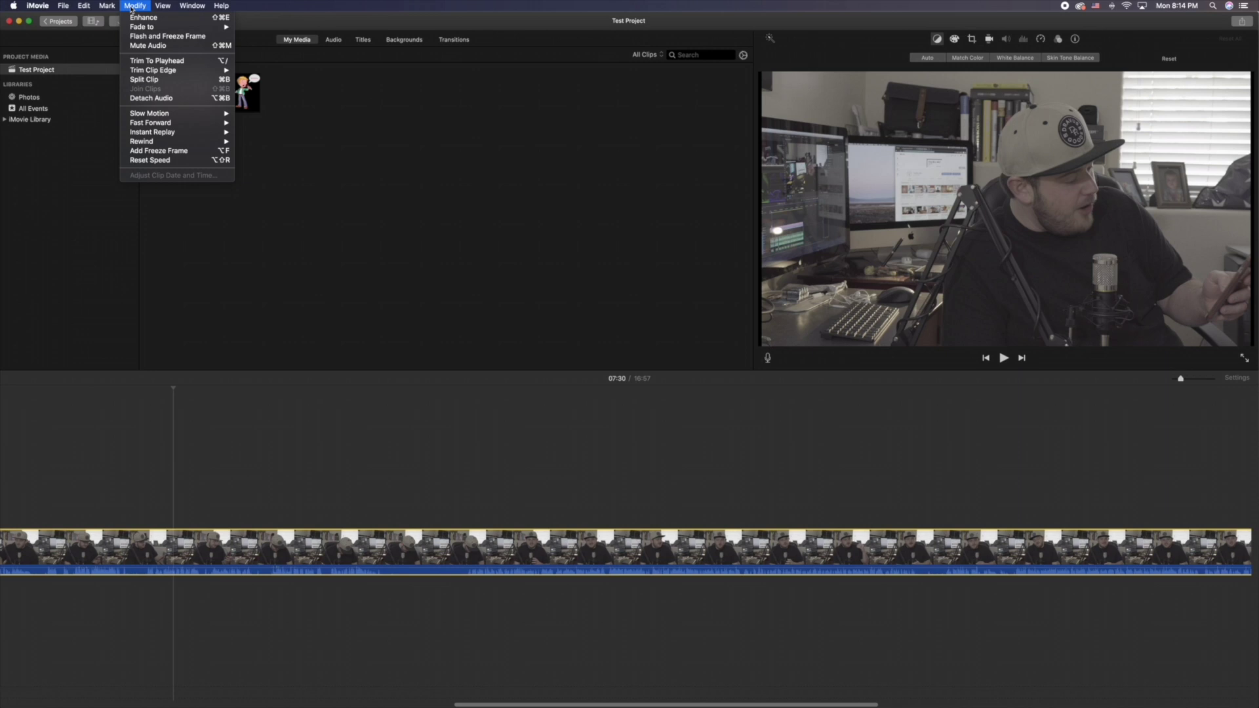
pyautogui.click(156, 101)
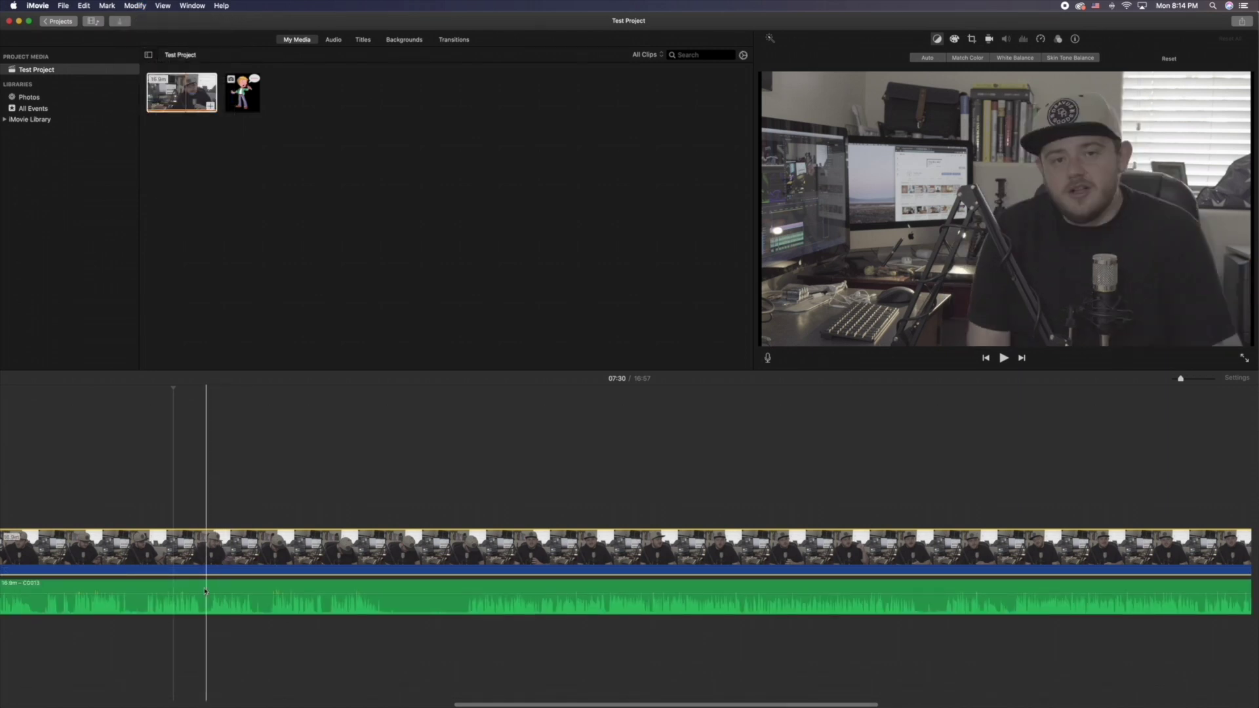
pyautogui.press('super+z')
# Detach the audio from the timeline video clip and delete the separate audio track.
pyautogui.click(194, 556)
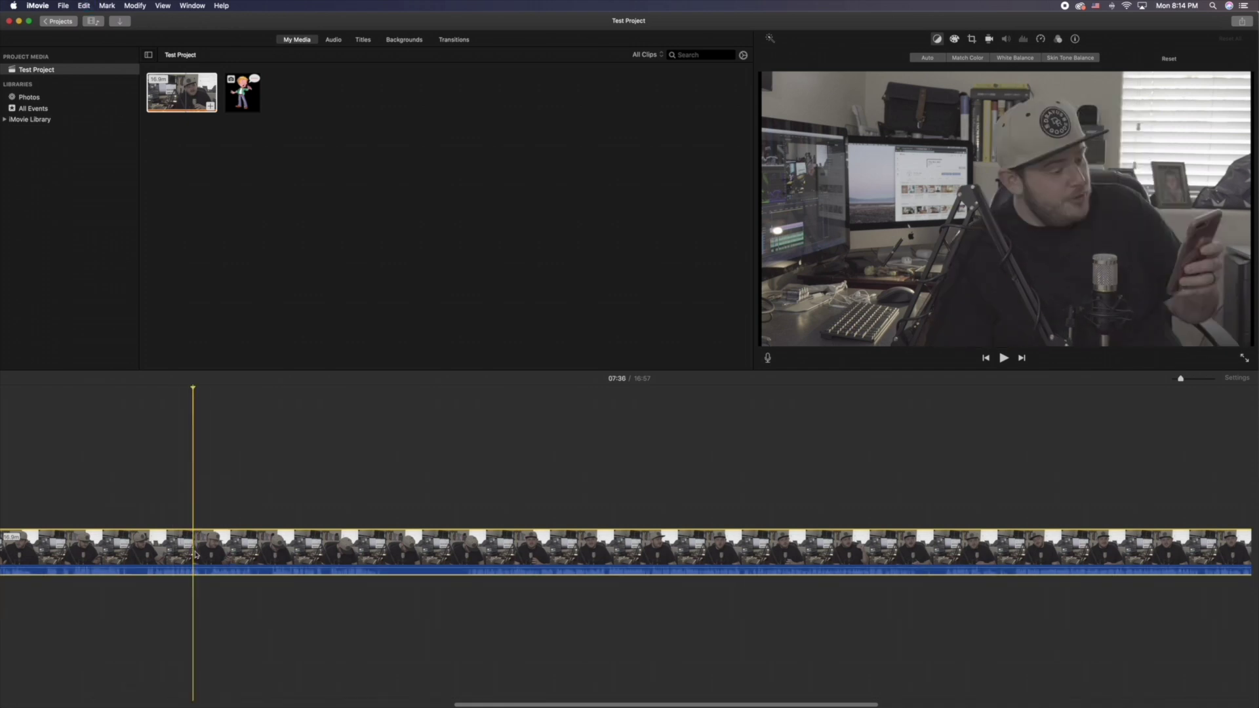
pyautogui.rightClick(194, 556)
pyautogui.press('Escape')
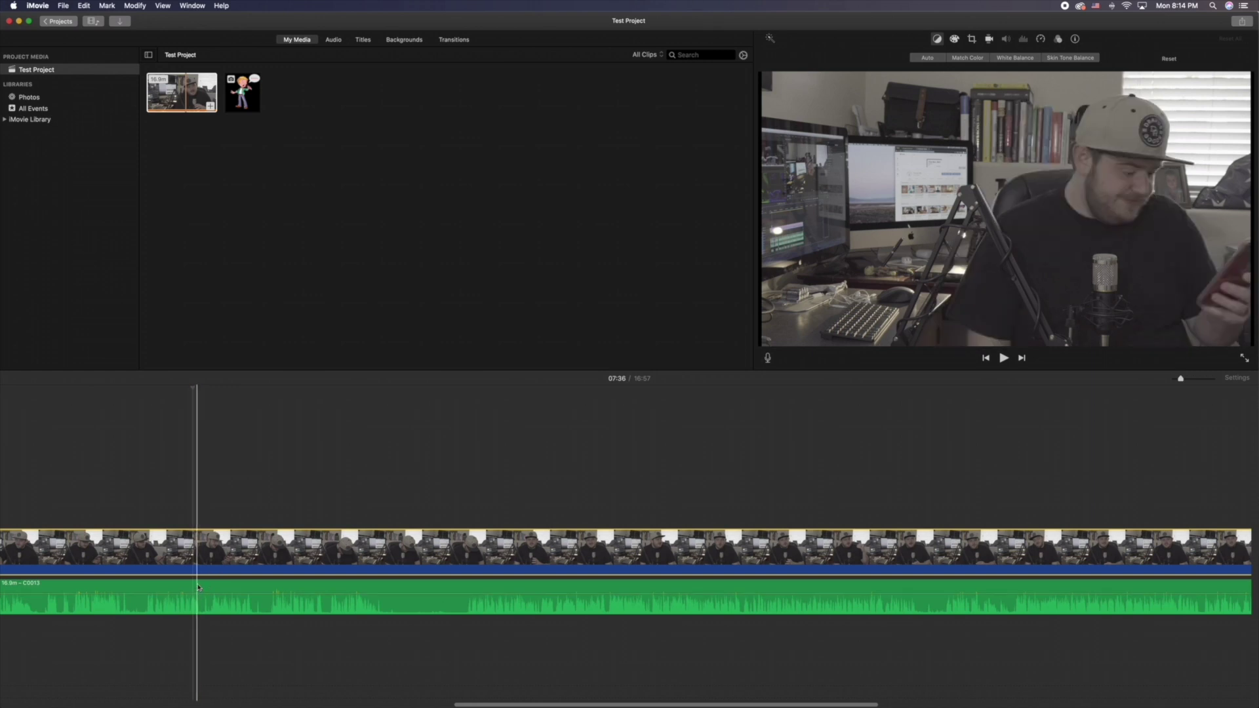
pyautogui.click(199, 587)
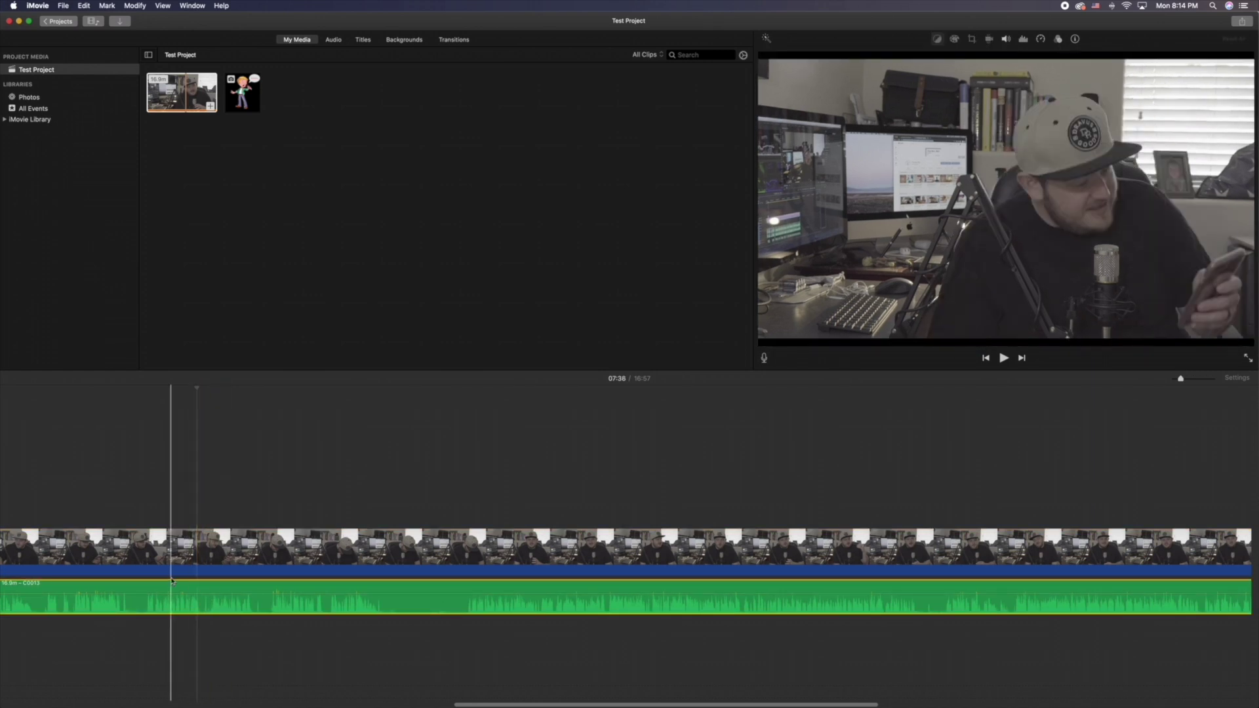
pyautogui.press('Delete')
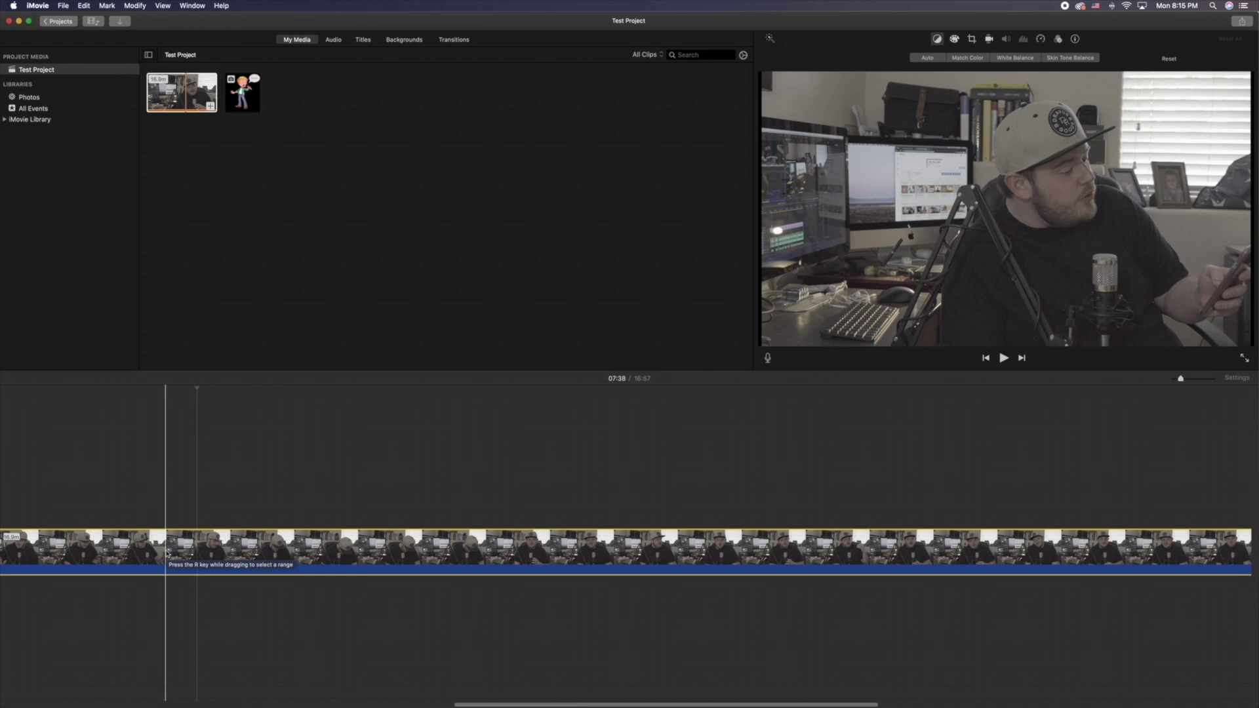
# Split the video clip at 07:20 and select the part after the split.
pyautogui.click(139, 539)
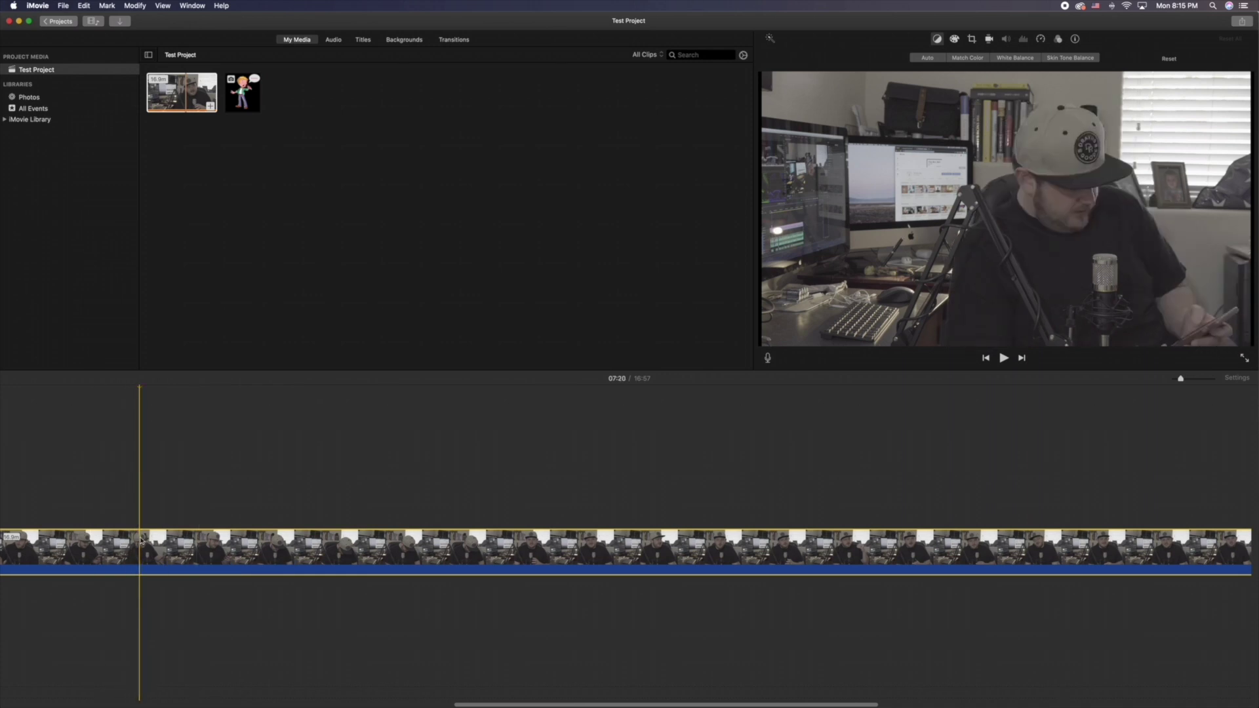
pyautogui.hscroll(-10, 141, 539)
pyautogui.hscroll(-5, 168, 541)
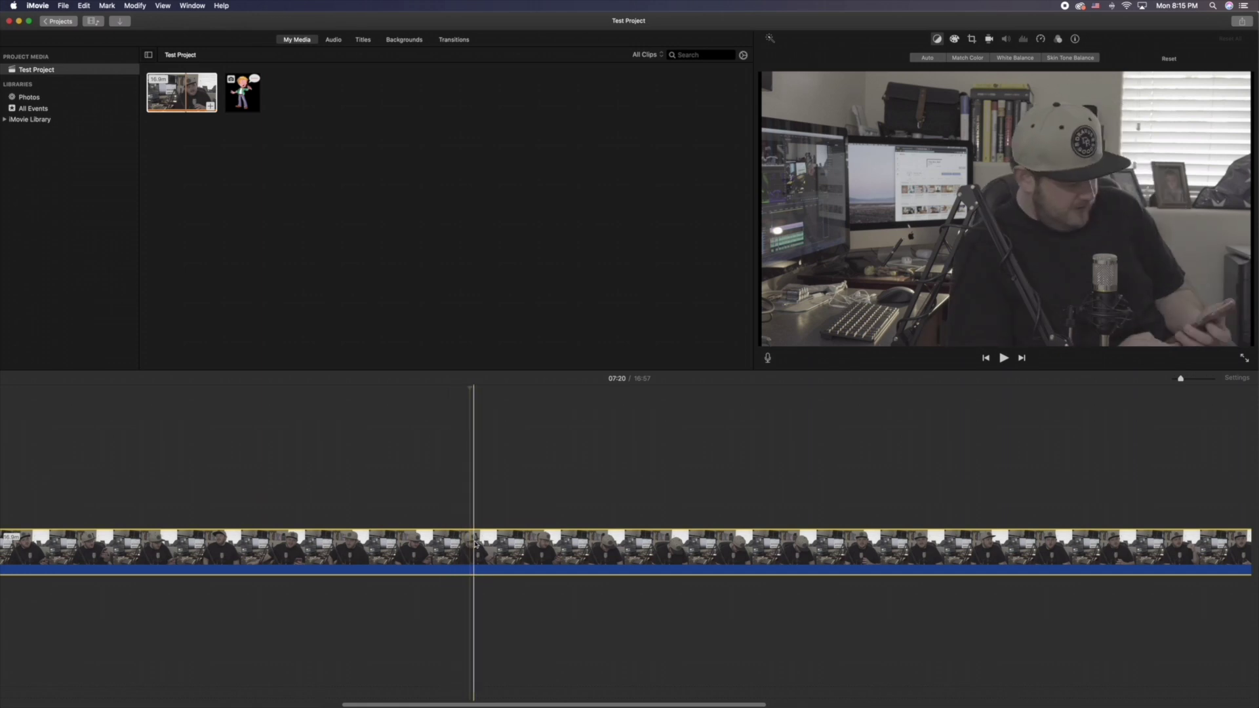
pyautogui.click(477, 544)
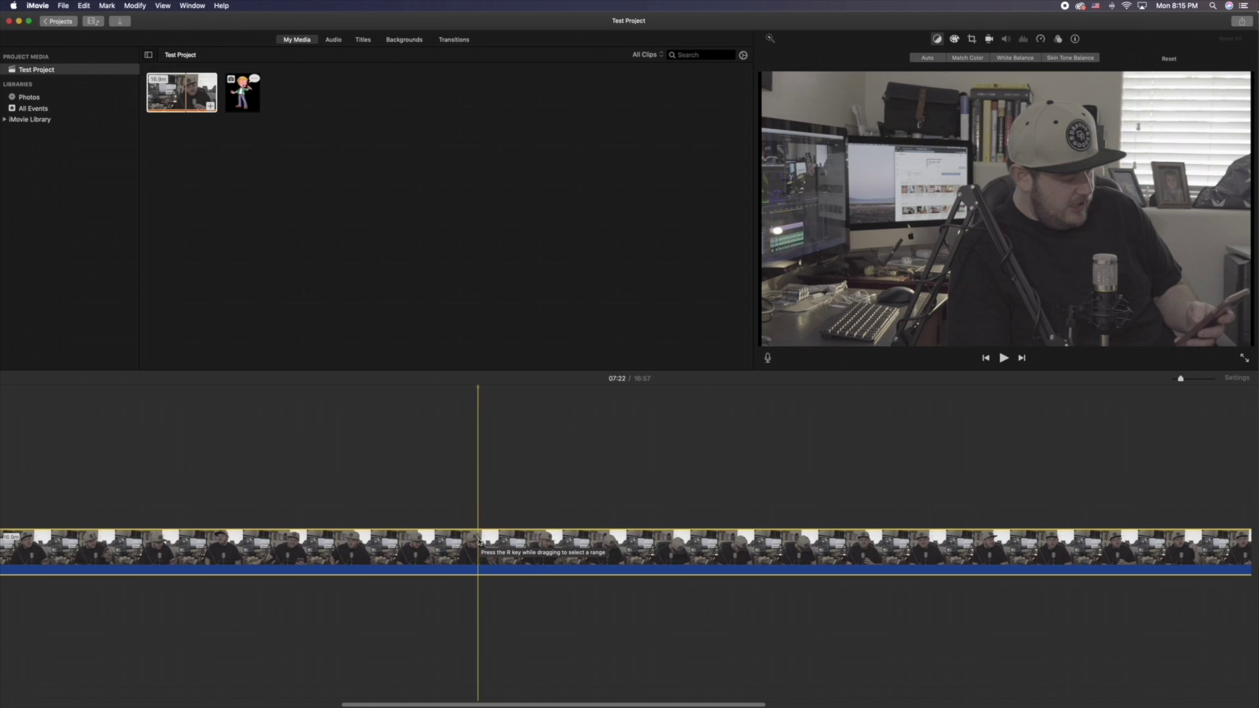
pyautogui.click(492, 502)
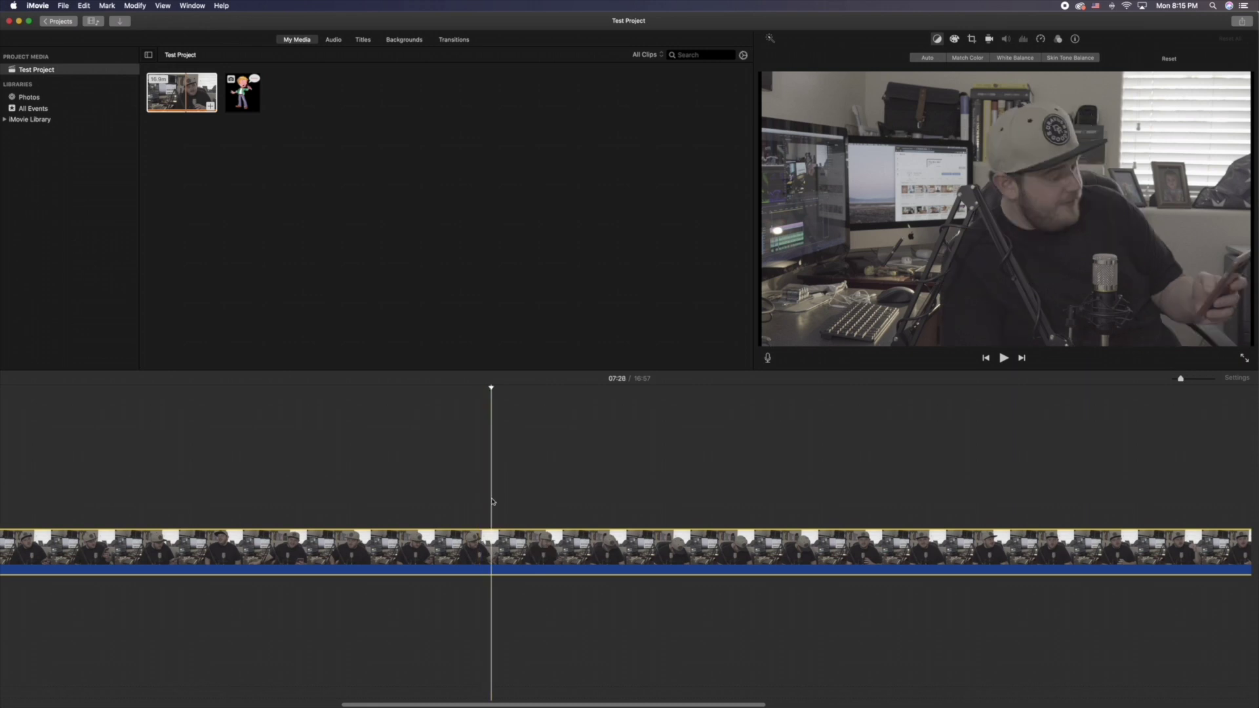
pyautogui.click(482, 503)
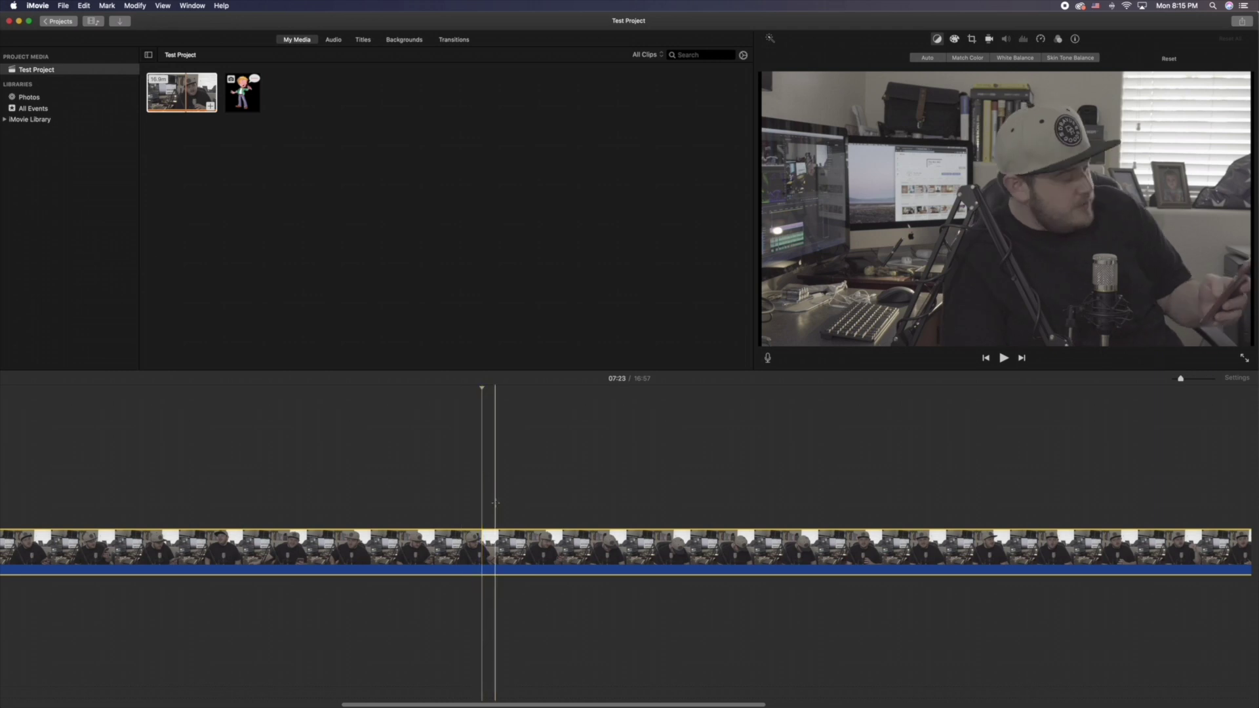
pyautogui.click(470, 551)
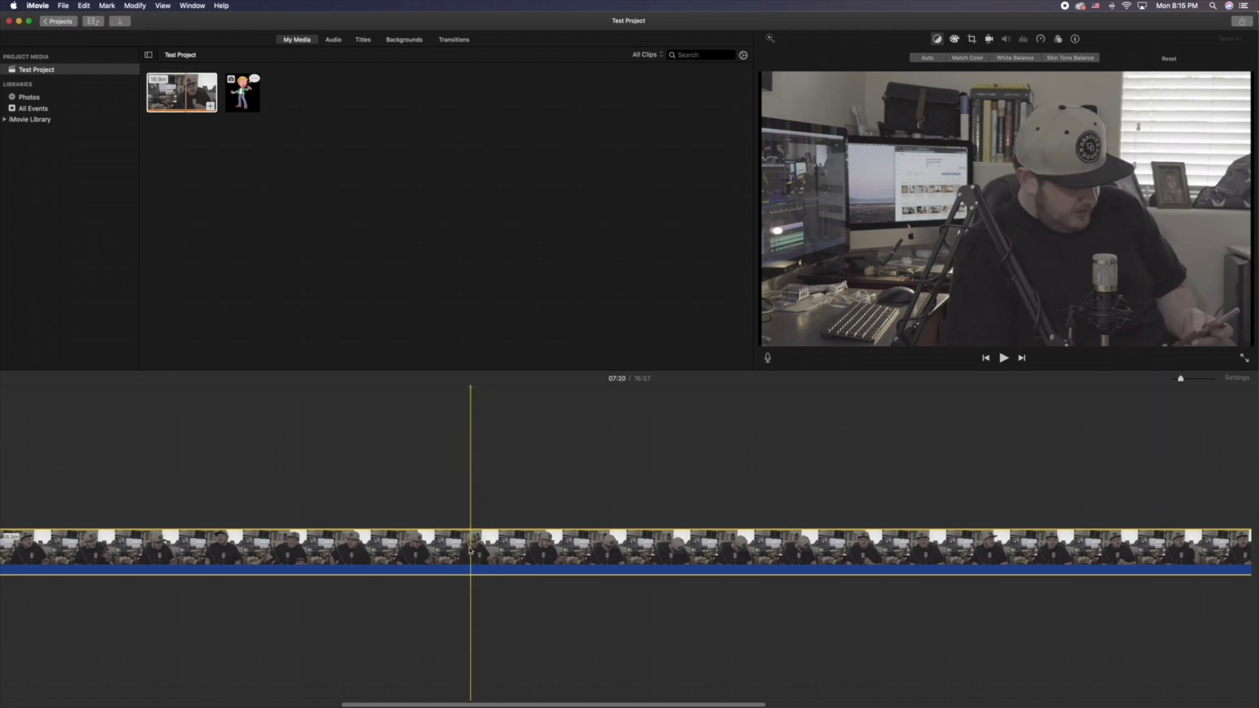
pyautogui.click(84, 6)
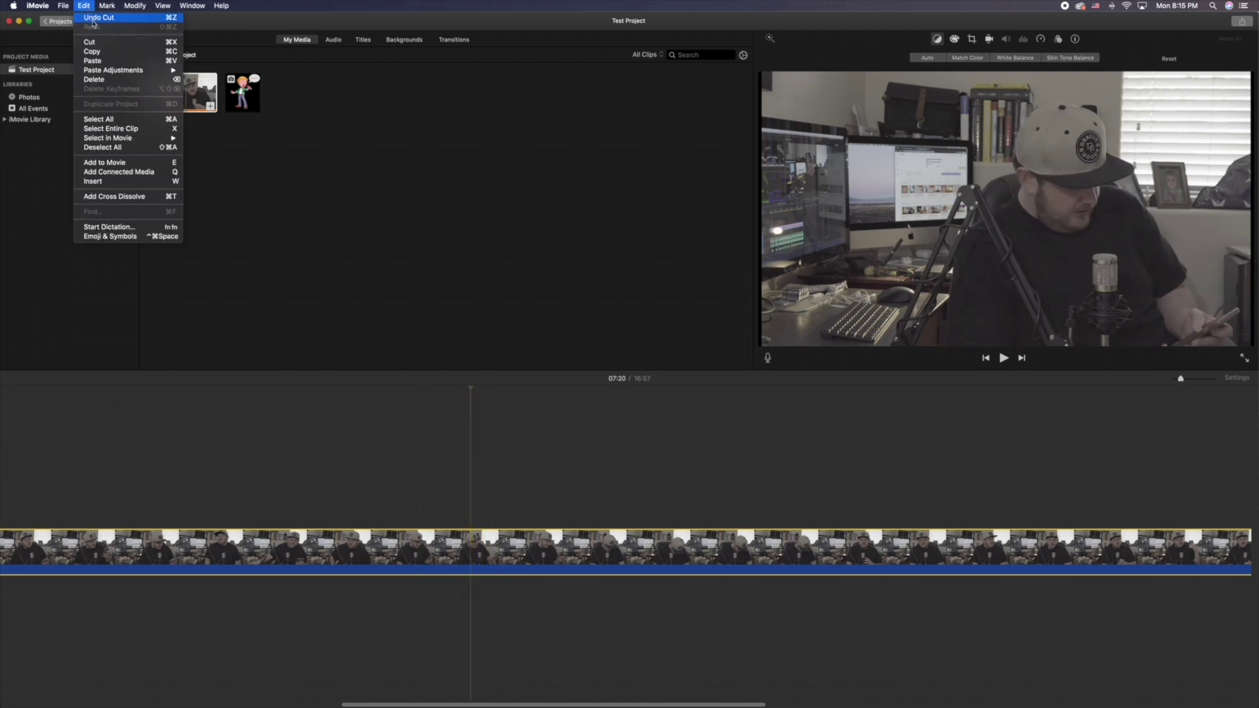
pyautogui.moveTo(97, 71)
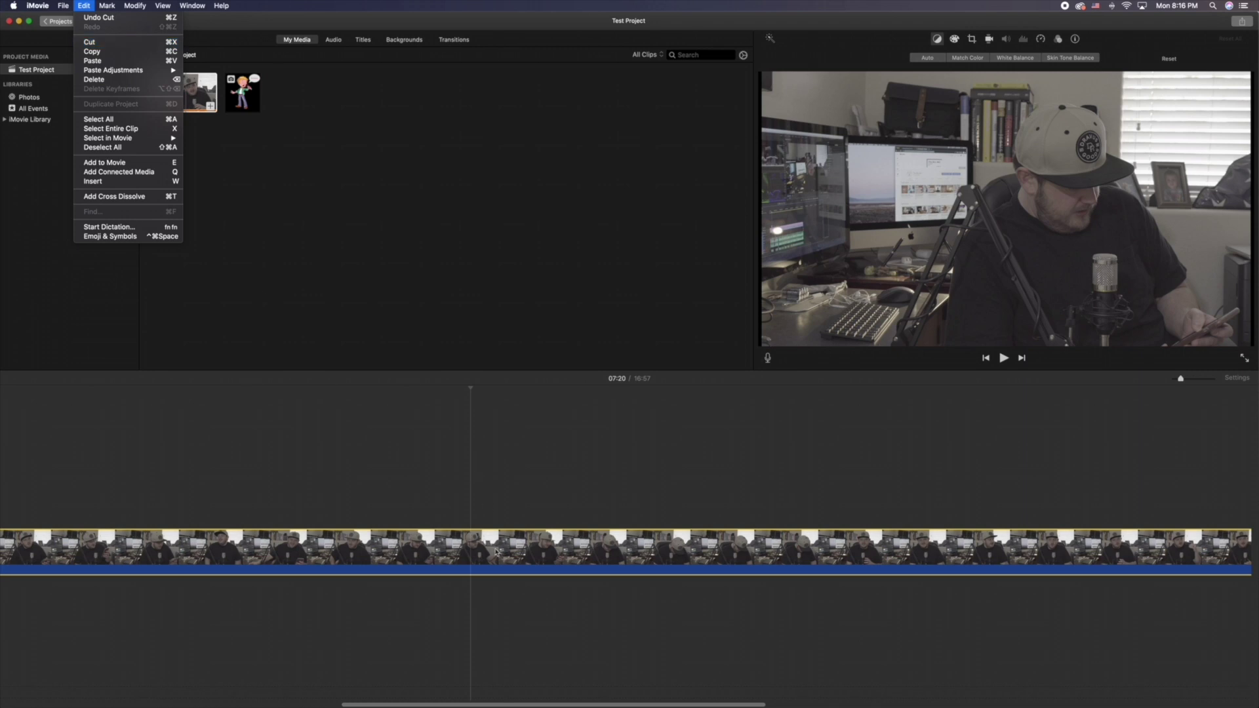
pyautogui.click(471, 562)
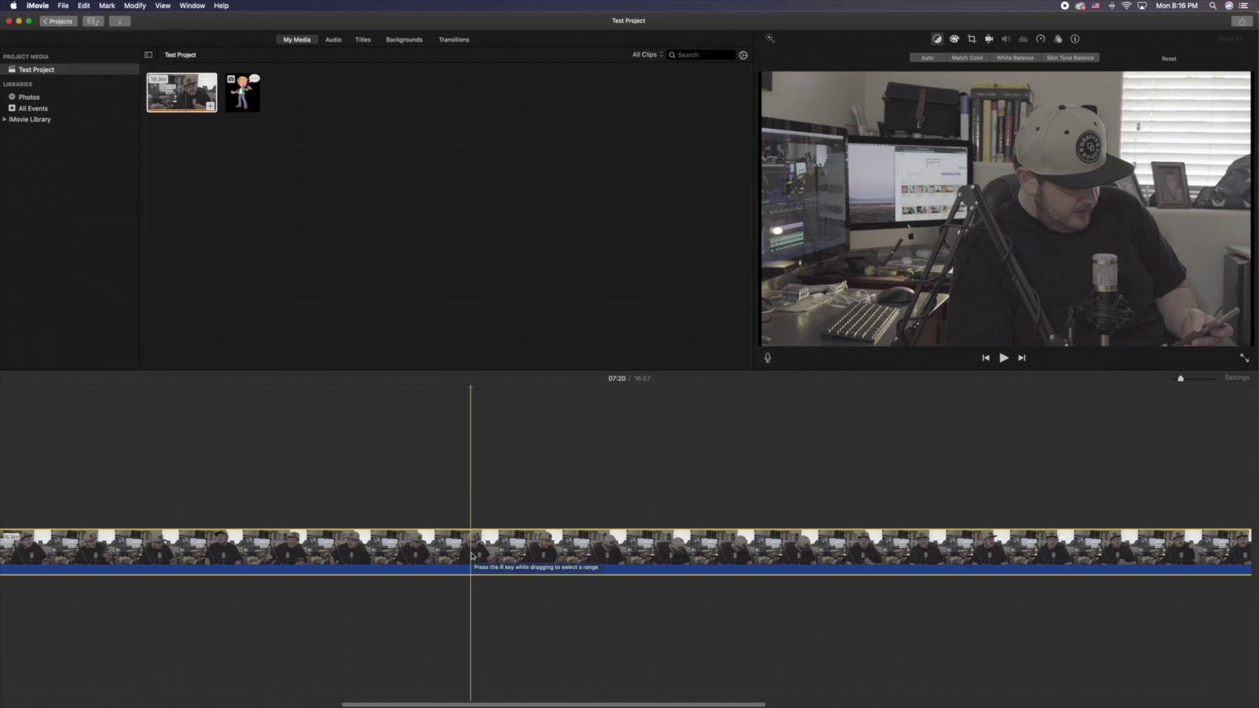
pyautogui.press('super+b')
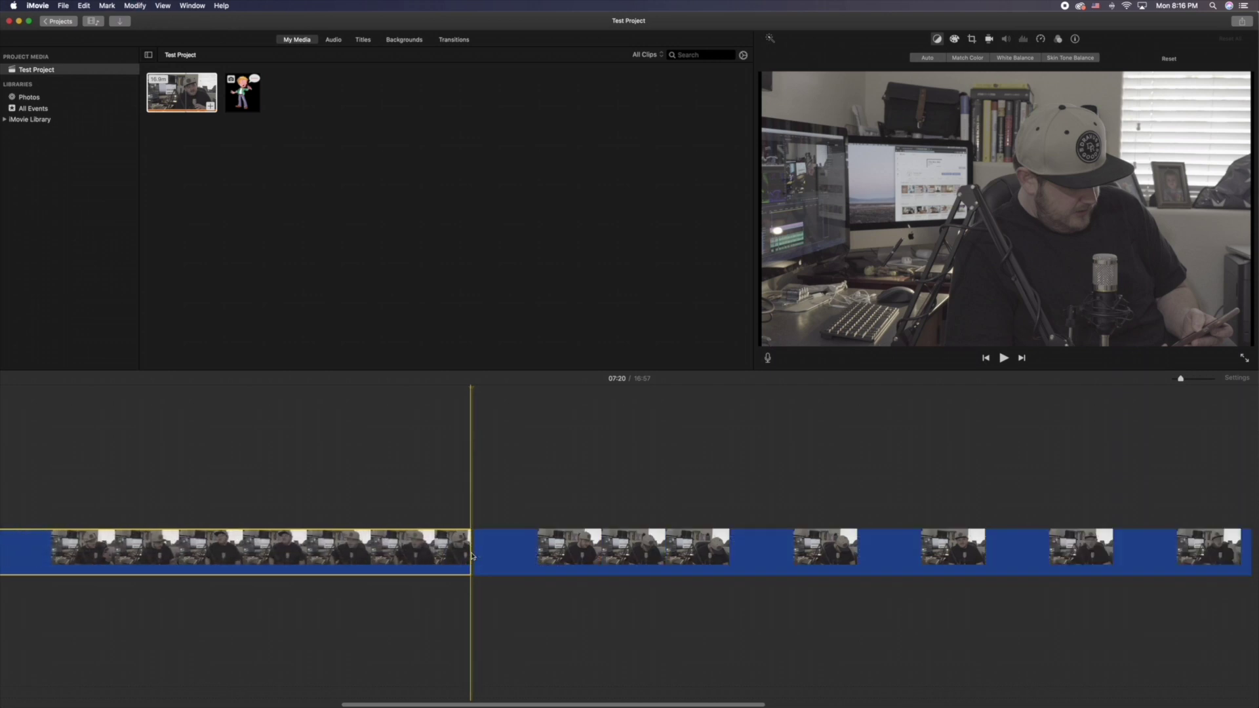
pyautogui.moveTo(472, 540); pyautogui.dragTo(590, 545)
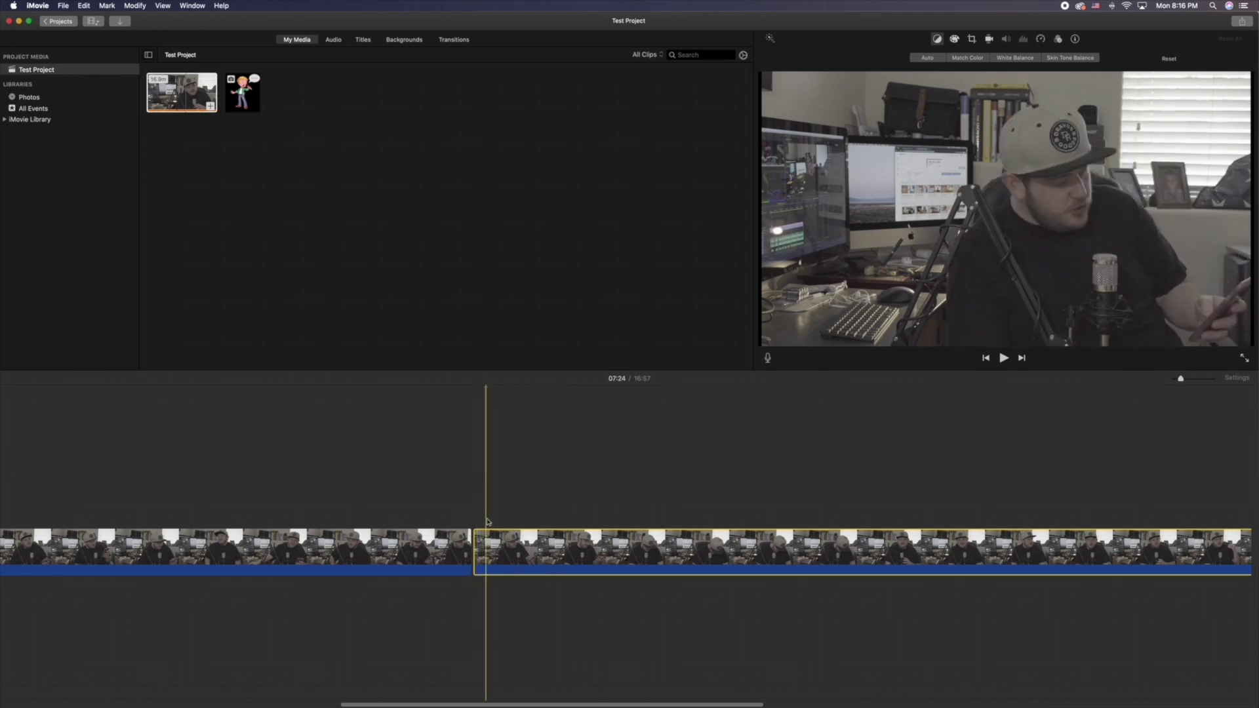
# Undo and redo the last timeline change, and split the clip after the 07:20 cut at 09:10 and 09:42.
pyautogui.press('super+z')
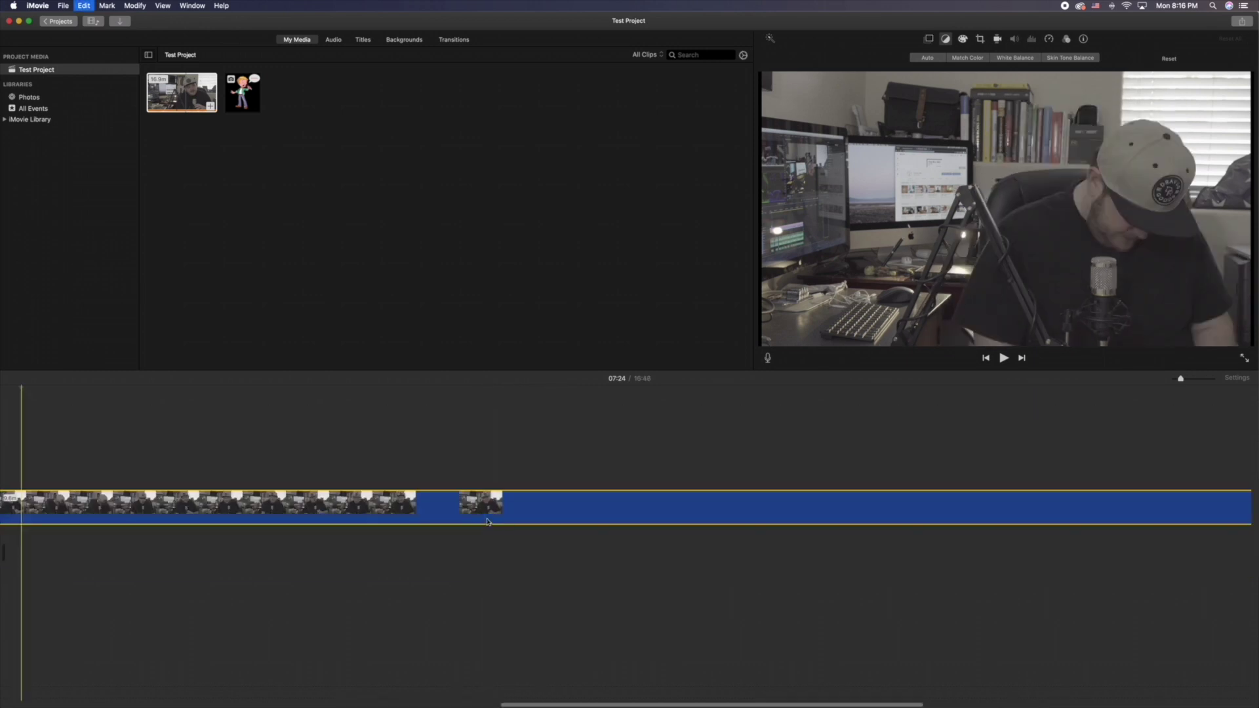
pyautogui.press('super+shift+z')
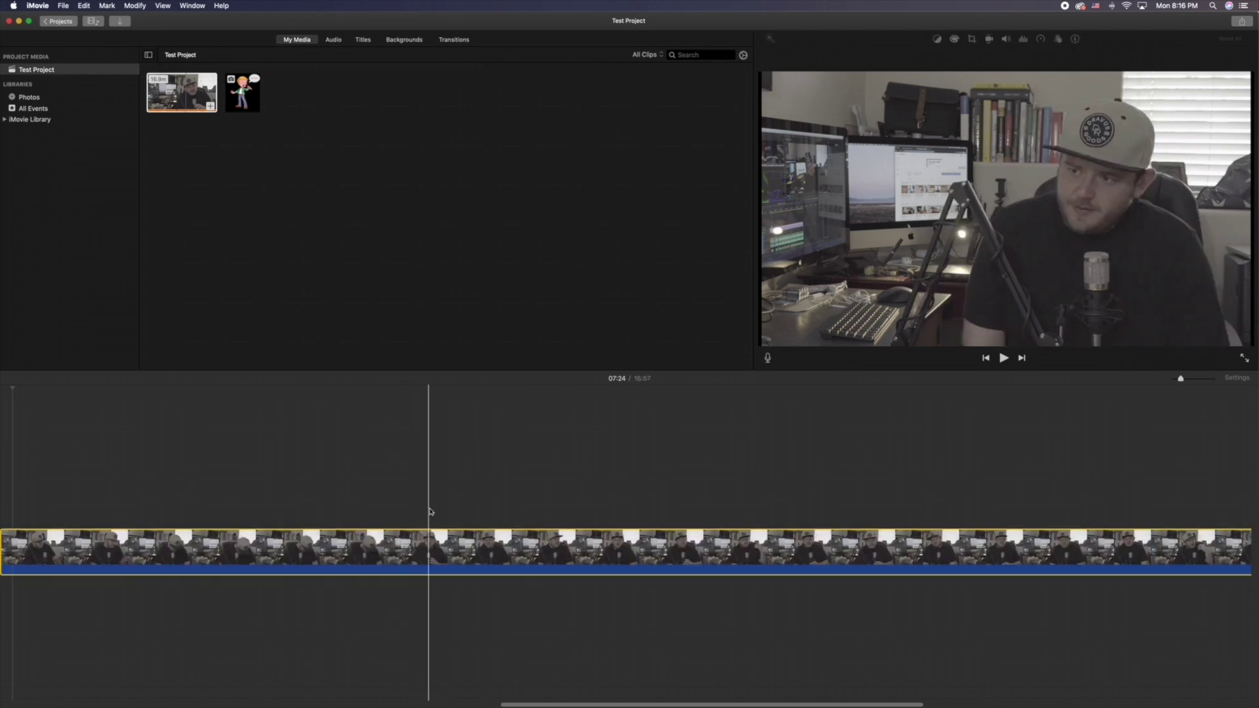
pyautogui.click(427, 548)
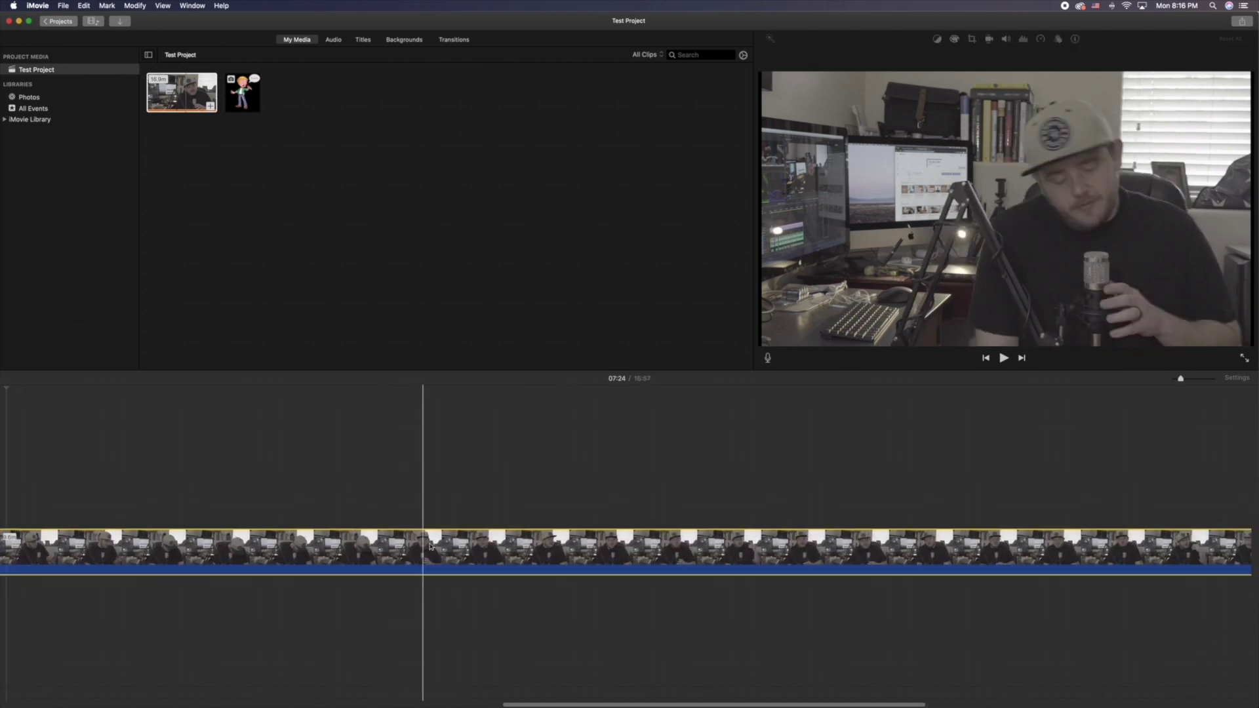
pyautogui.click(354, 547)
pyautogui.press('super+b')
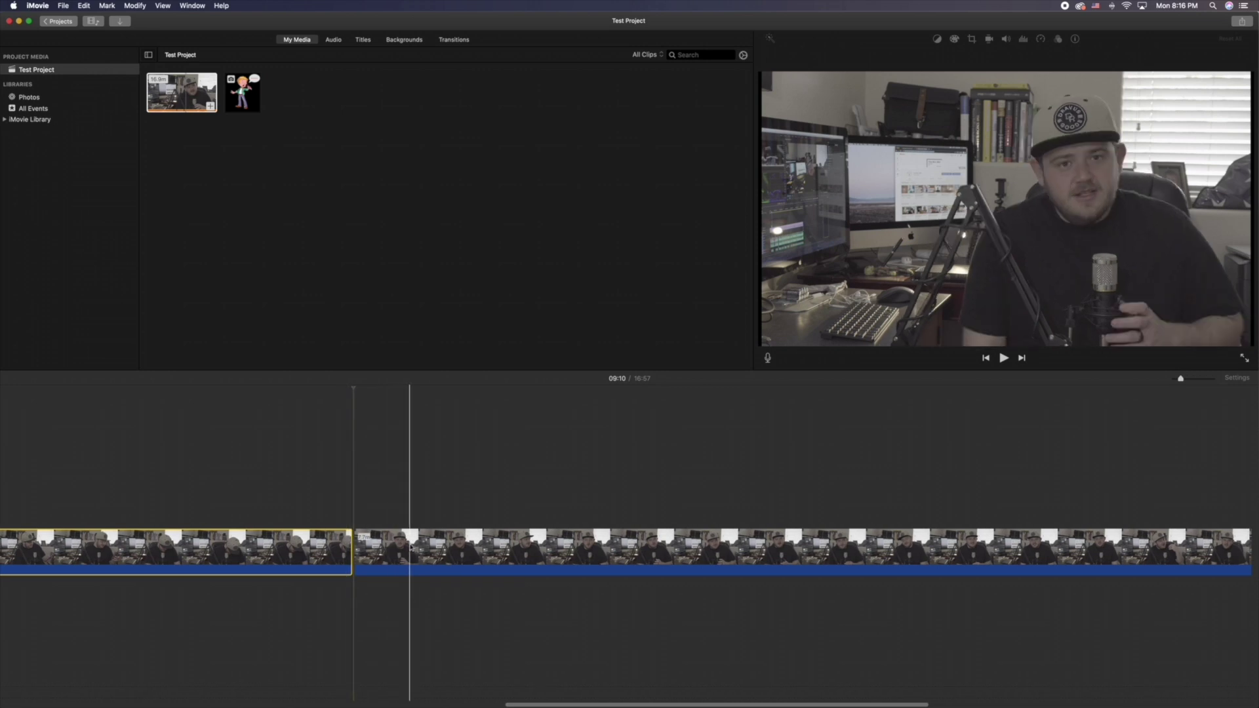
pyautogui.click(460, 550)
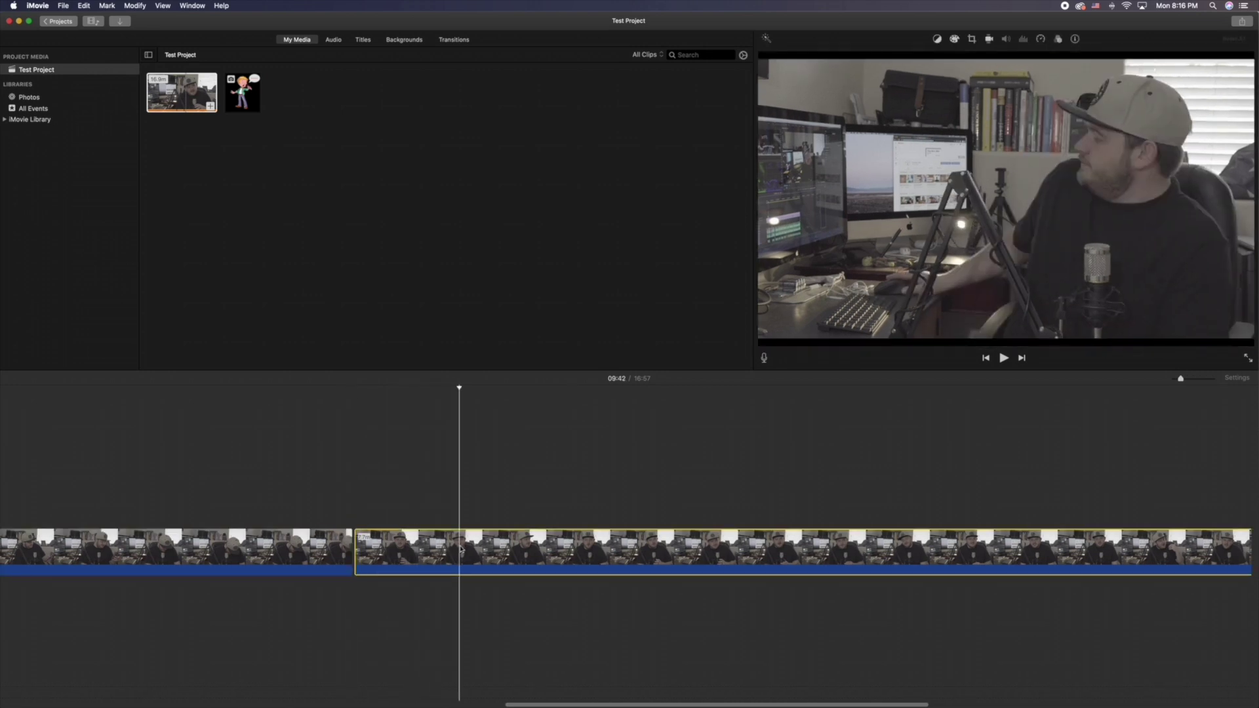
pyautogui.press('super+b')
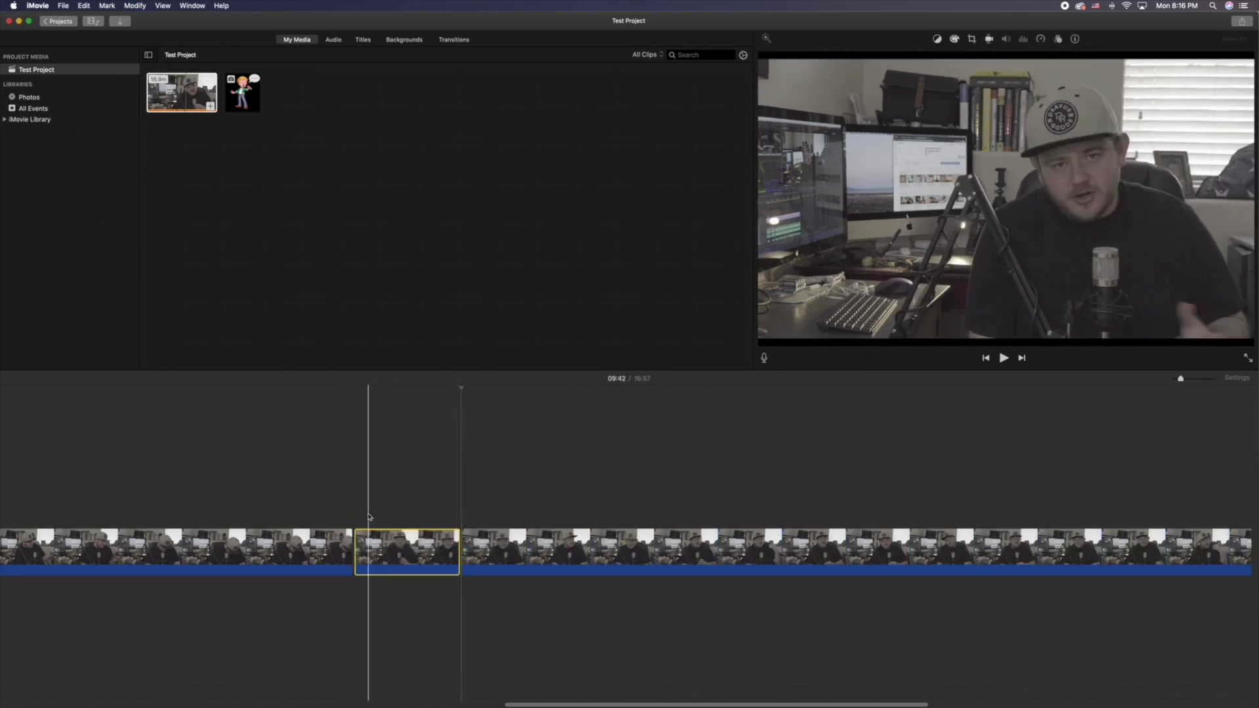
# Try deleting the short segment between 09:10 and 09:42, and undo the deletion and both splits.
pyautogui.click(424, 548)
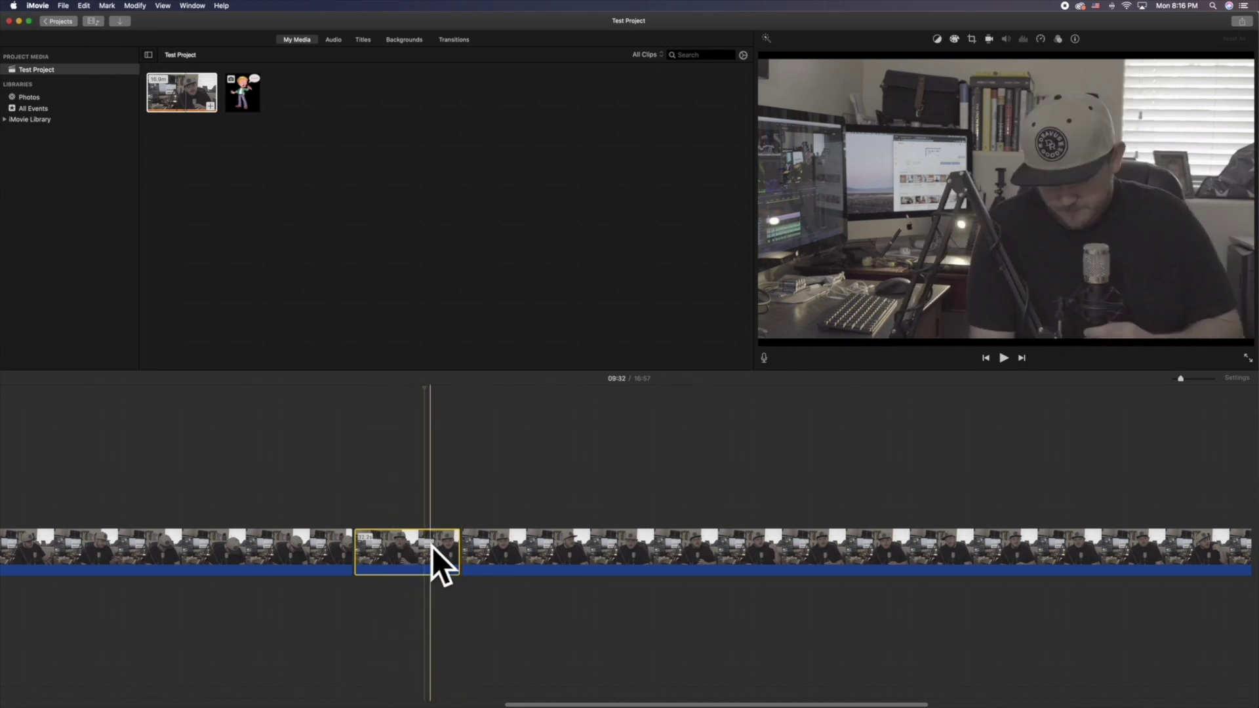
pyautogui.press('Delete')
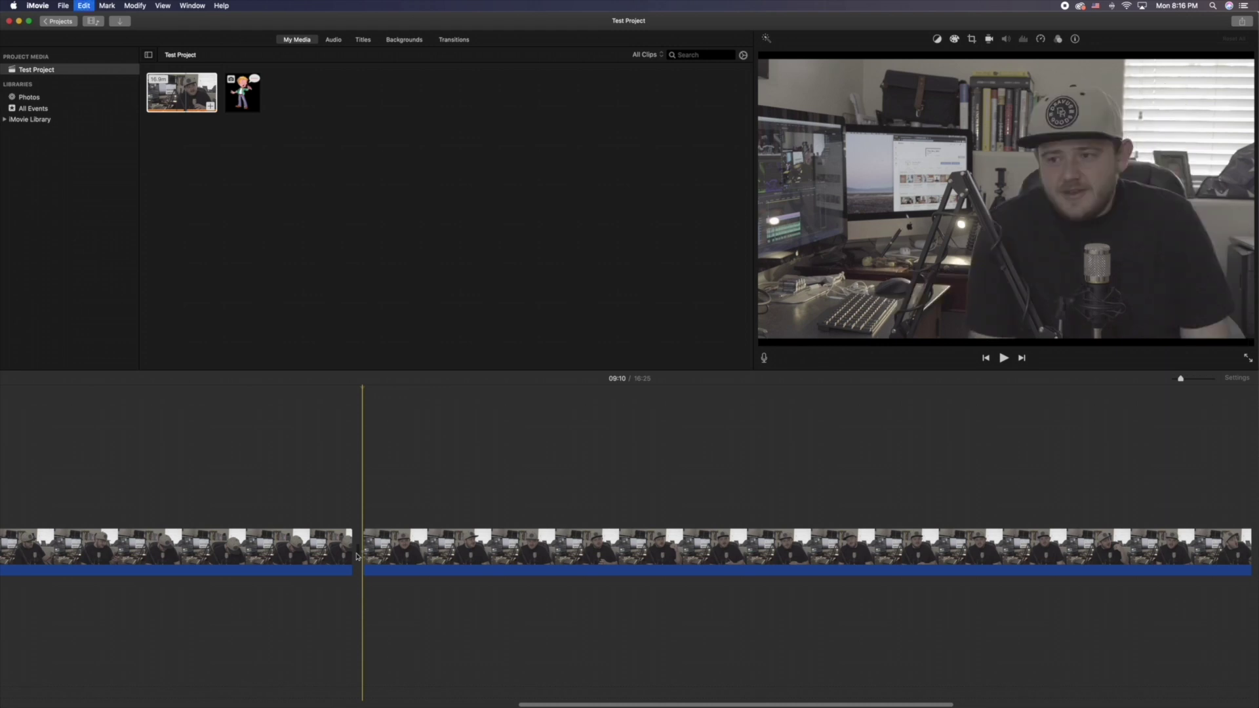
pyautogui.press('super+z')
pyautogui.press('super+z')
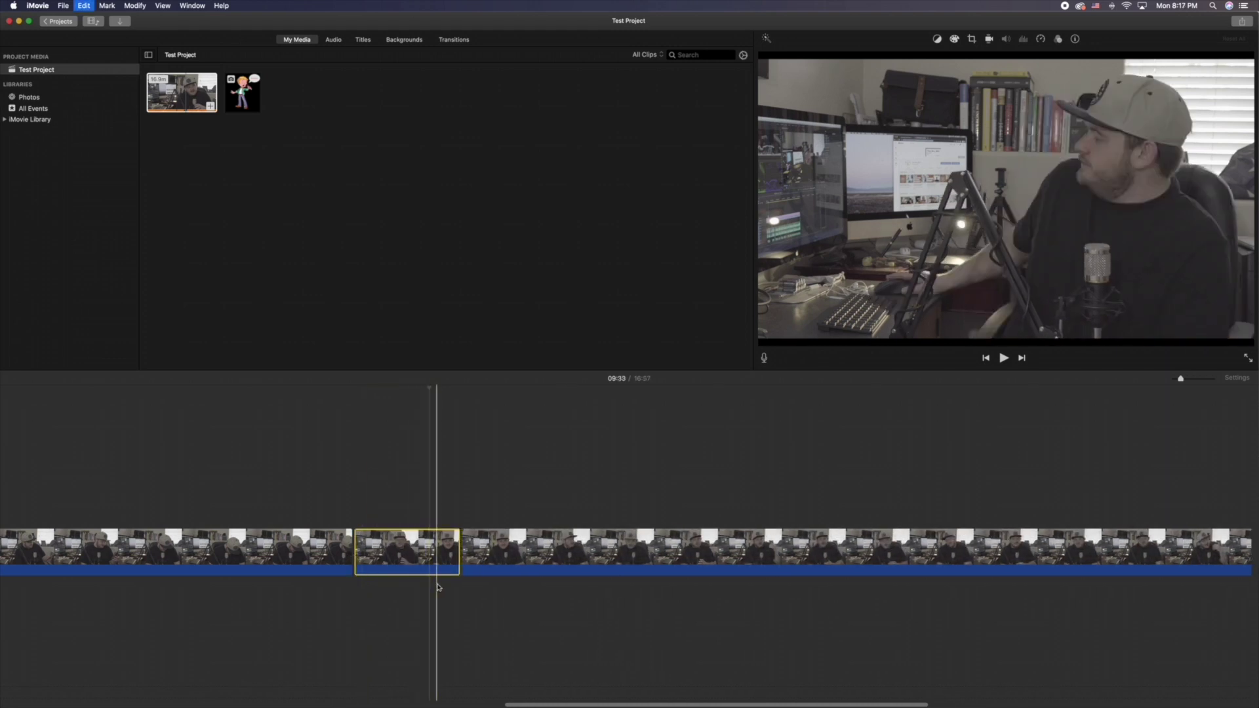
pyautogui.press('super+z')
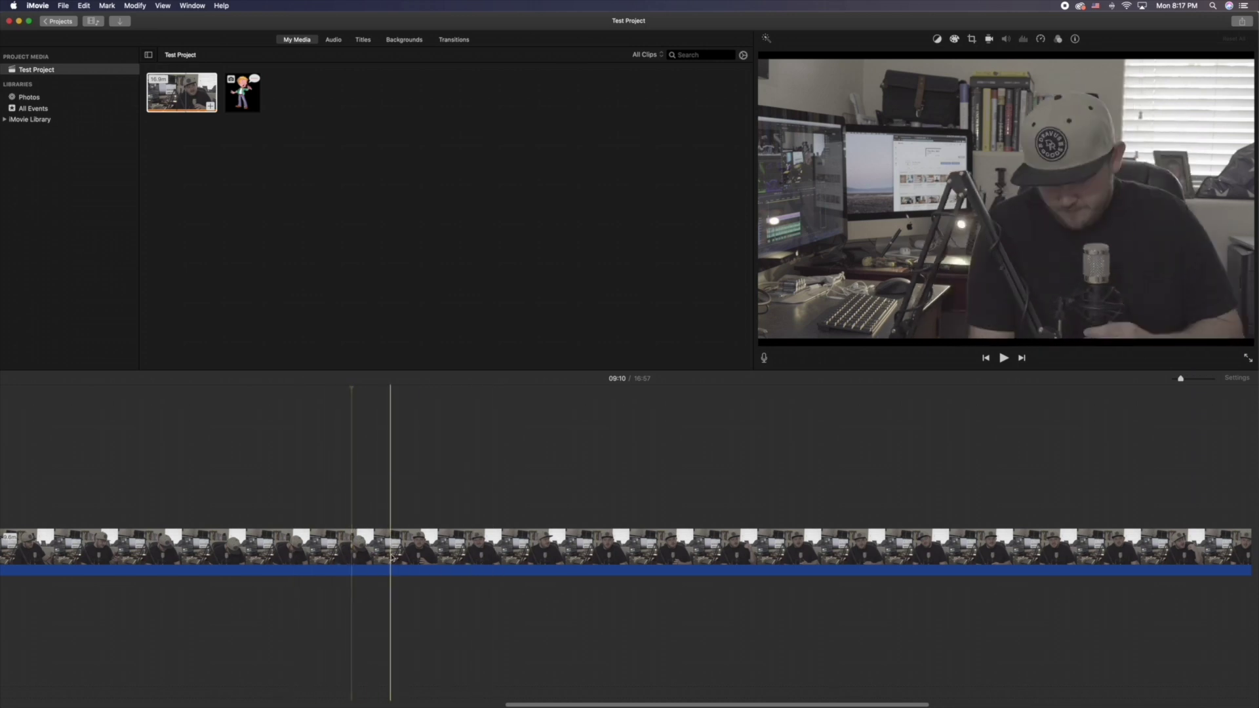
# Split the clip at 09:12 and 09:36 to isolate a short segment, leaving nothing selected.
pyautogui.click(358, 547)
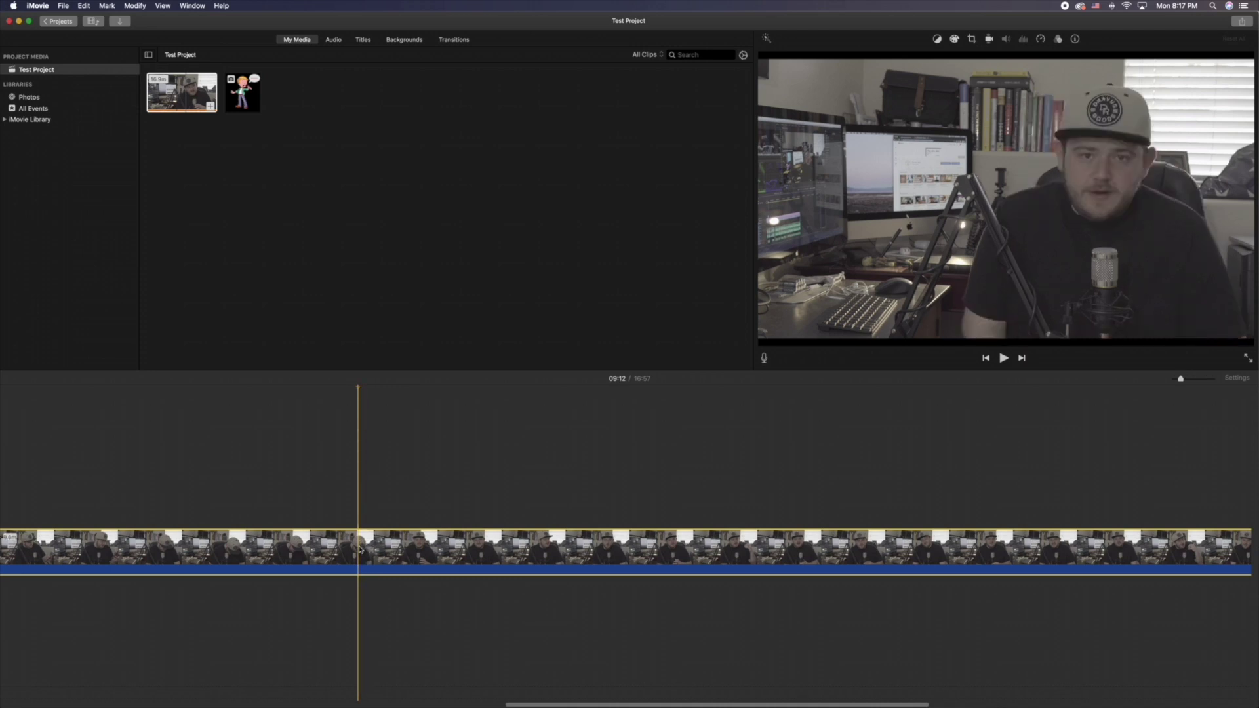
pyautogui.press('super+b')
pyautogui.click(438, 548)
pyautogui.press('super+b')
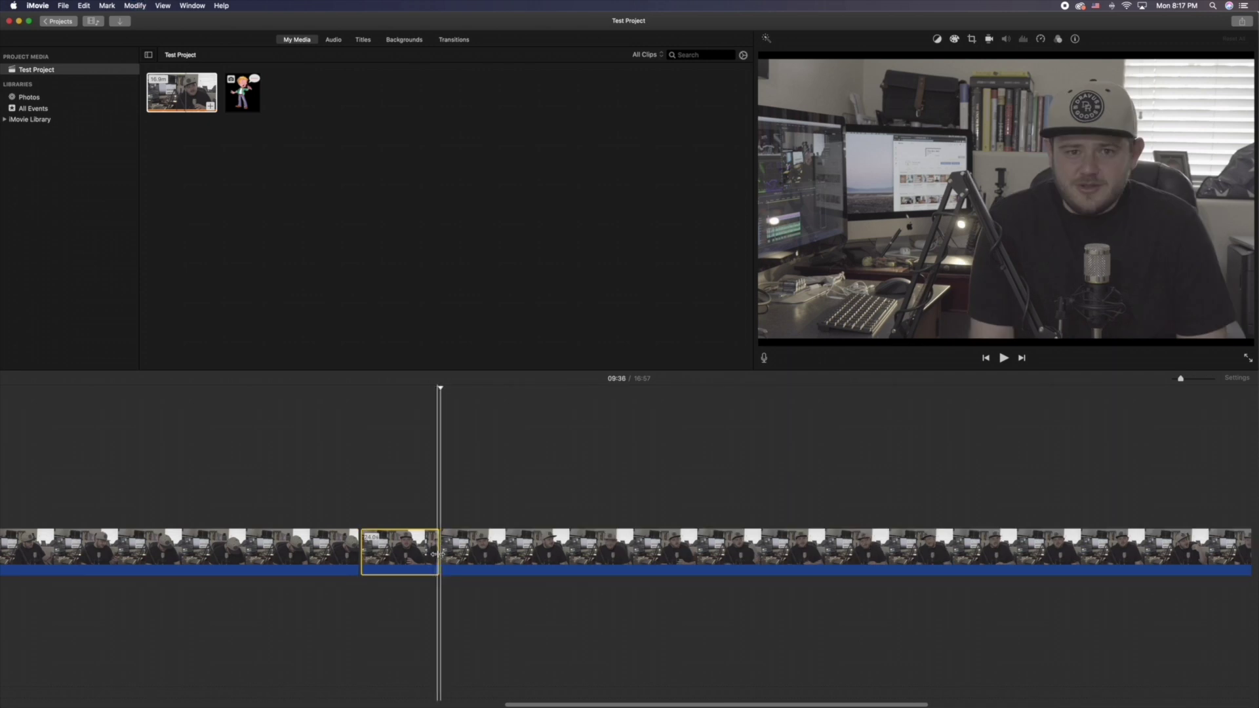
pyautogui.click(393, 550)
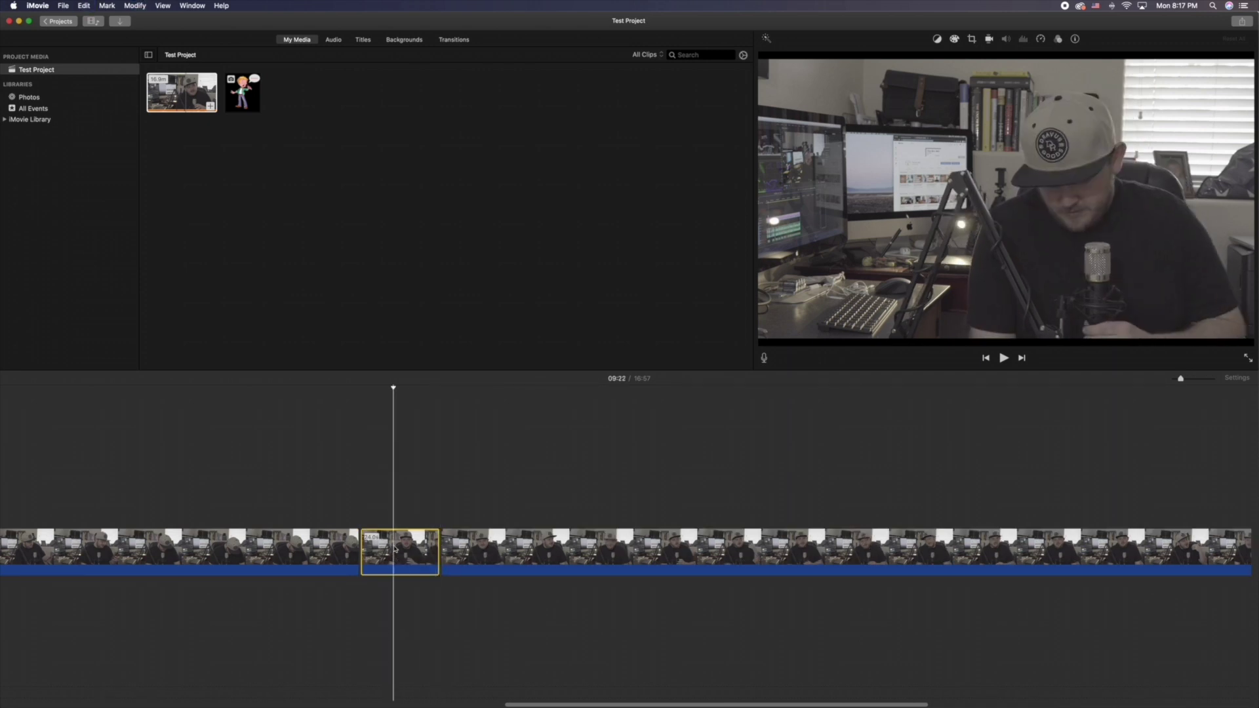
pyautogui.click(393, 506)
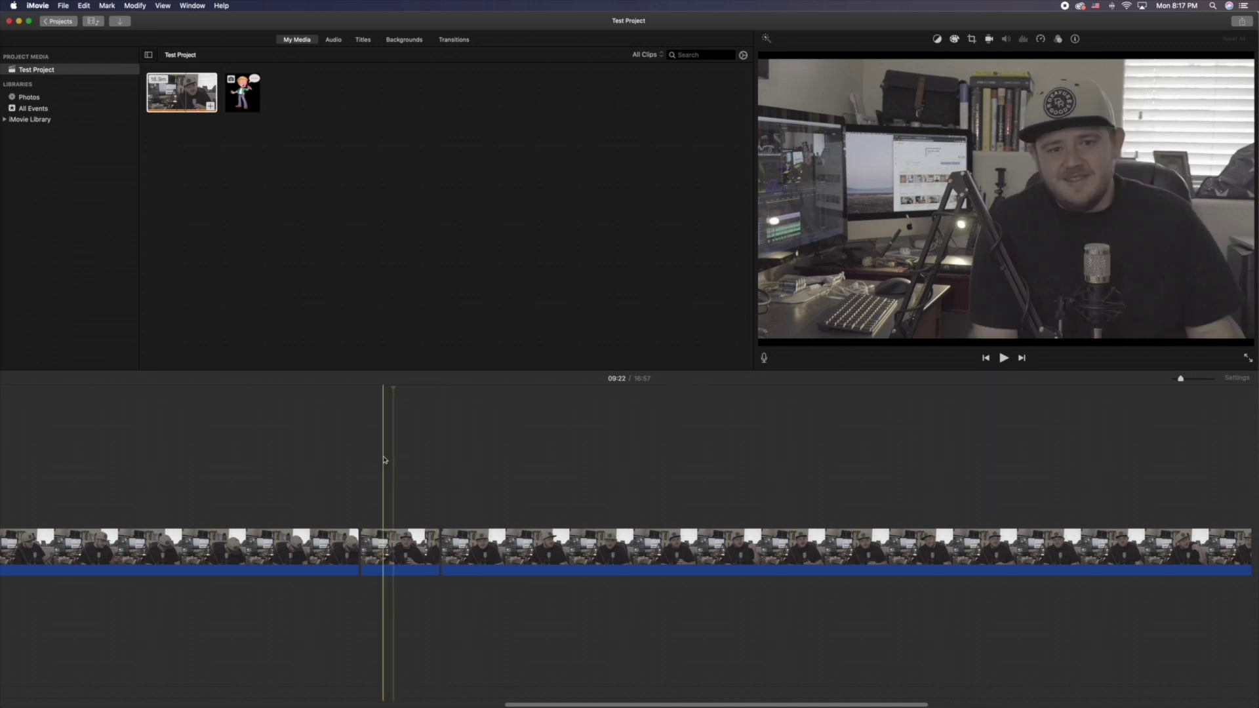
# Step the playhead back and forth between the timeline's cuts, finishing on the 09:36 cut.
pyautogui.press('Down')
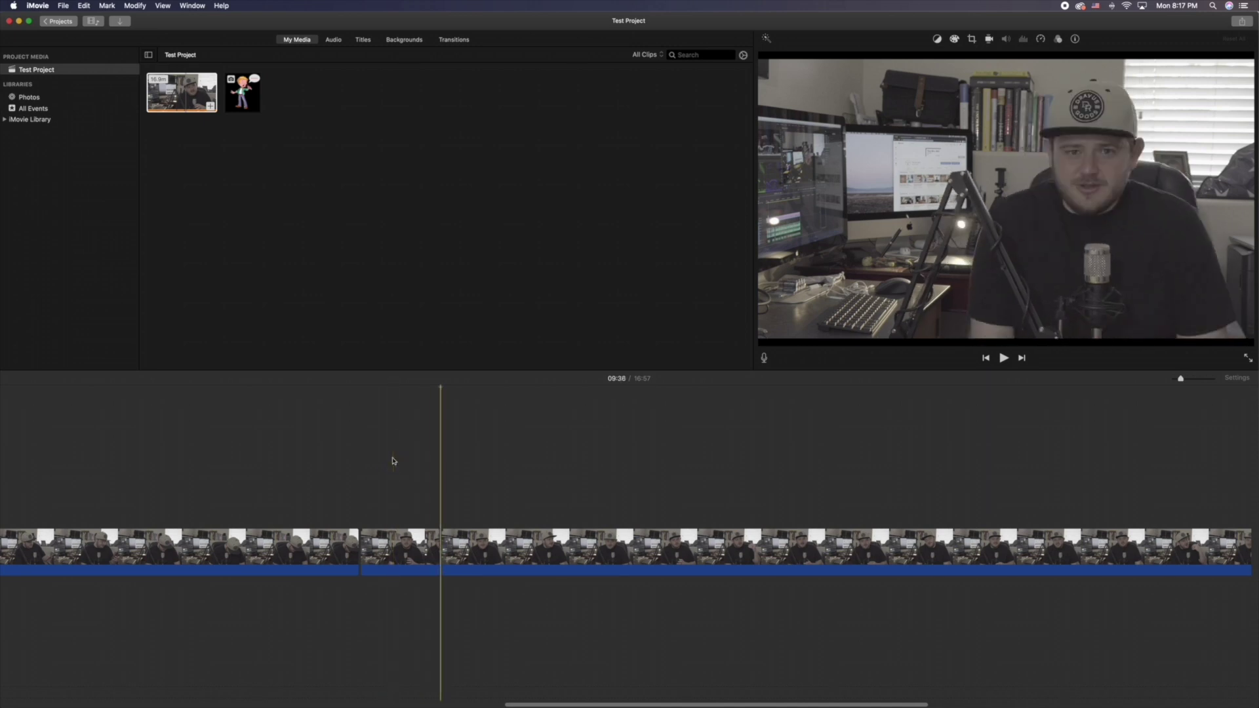
pyautogui.press('Up')
pyautogui.press('Up')
pyautogui.press('Up')
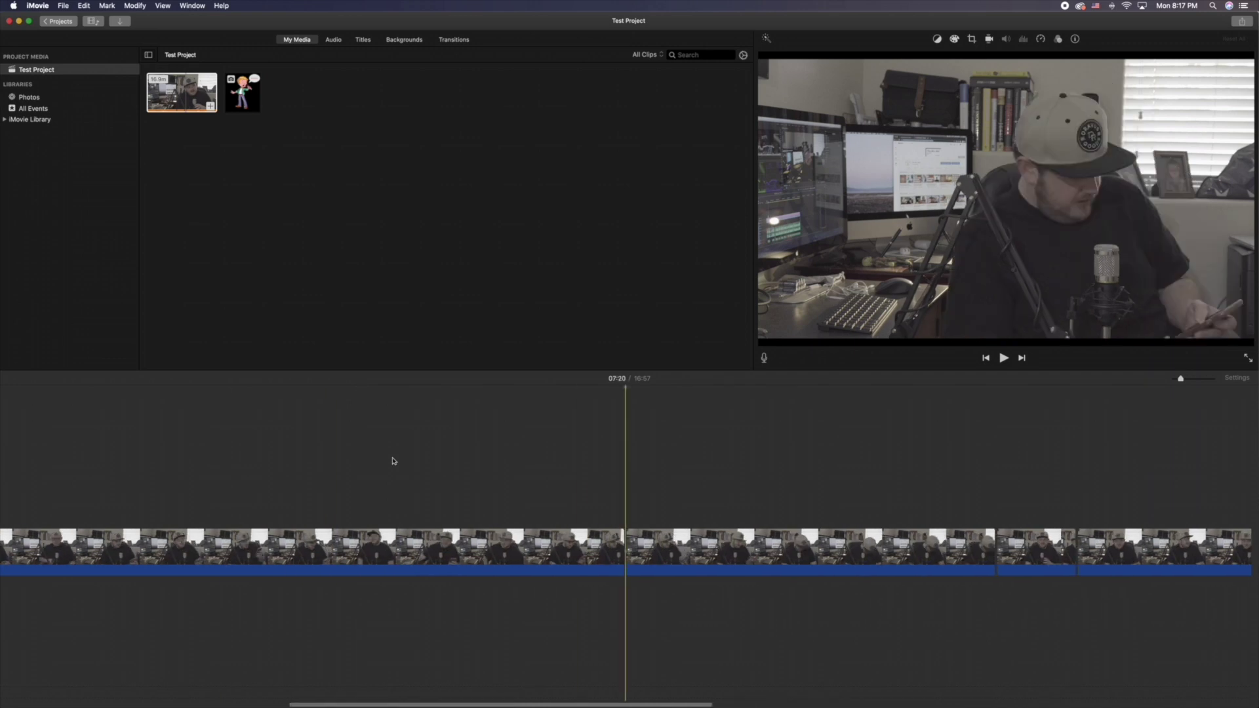
pyautogui.press('Up')
pyautogui.press('Down')
pyautogui.press('Down')
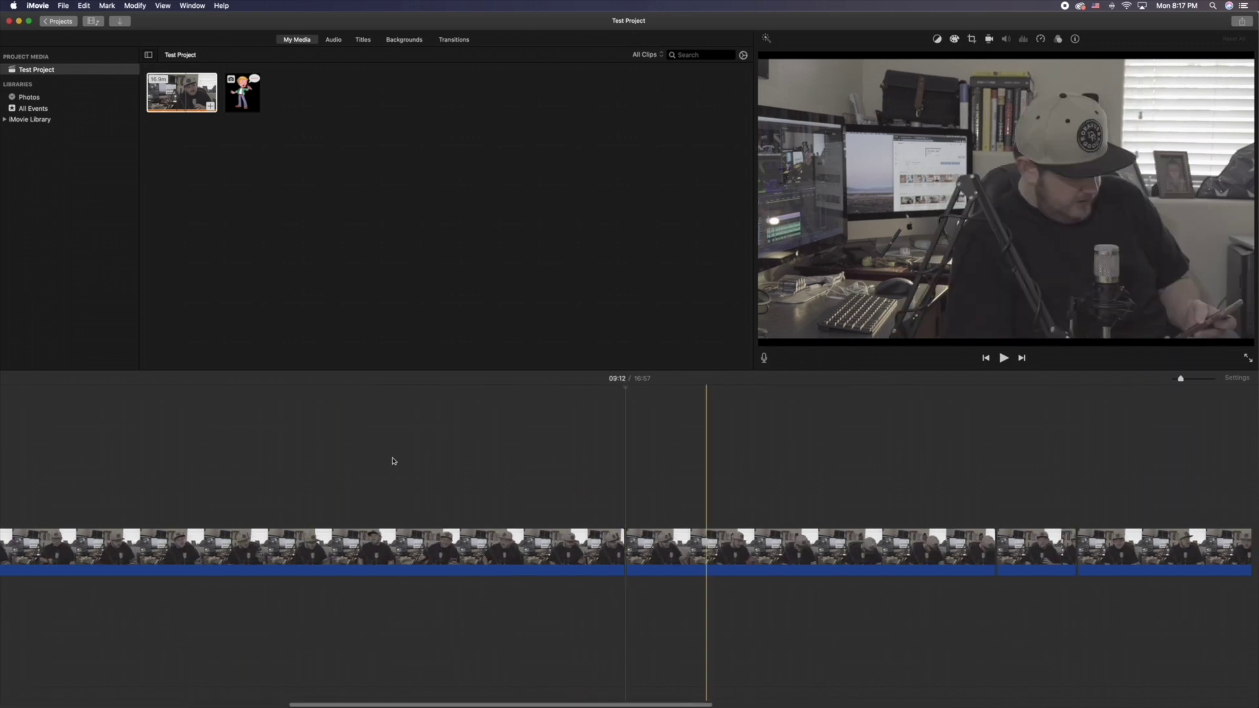
pyautogui.press('Down')
pyautogui.press('Up')
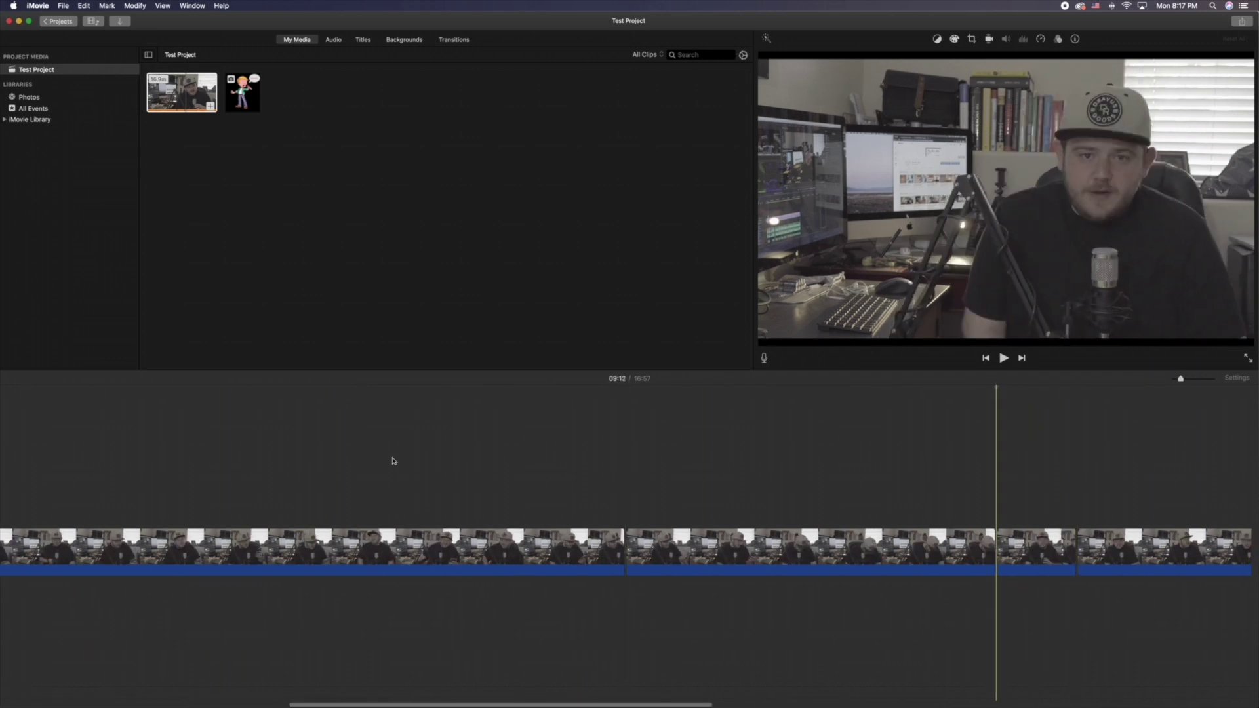
pyautogui.press('Down')
# Paste a copy of the short segment at the 09:36 cut and move it above the following clip as an overlay.
pyautogui.hscroll(2, 1047, 495)
pyautogui.hscroll(10, 1046, 495)
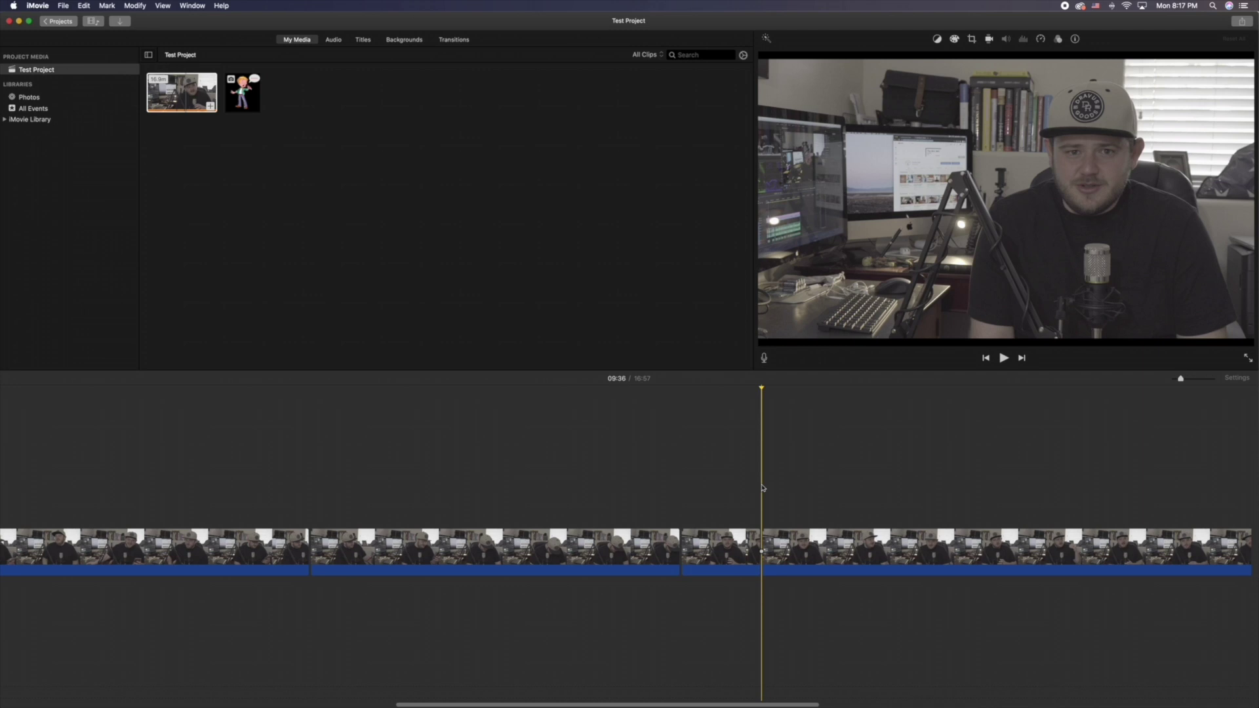
pyautogui.press('super+v')
pyautogui.click(734, 543)
pyautogui.click(744, 544)
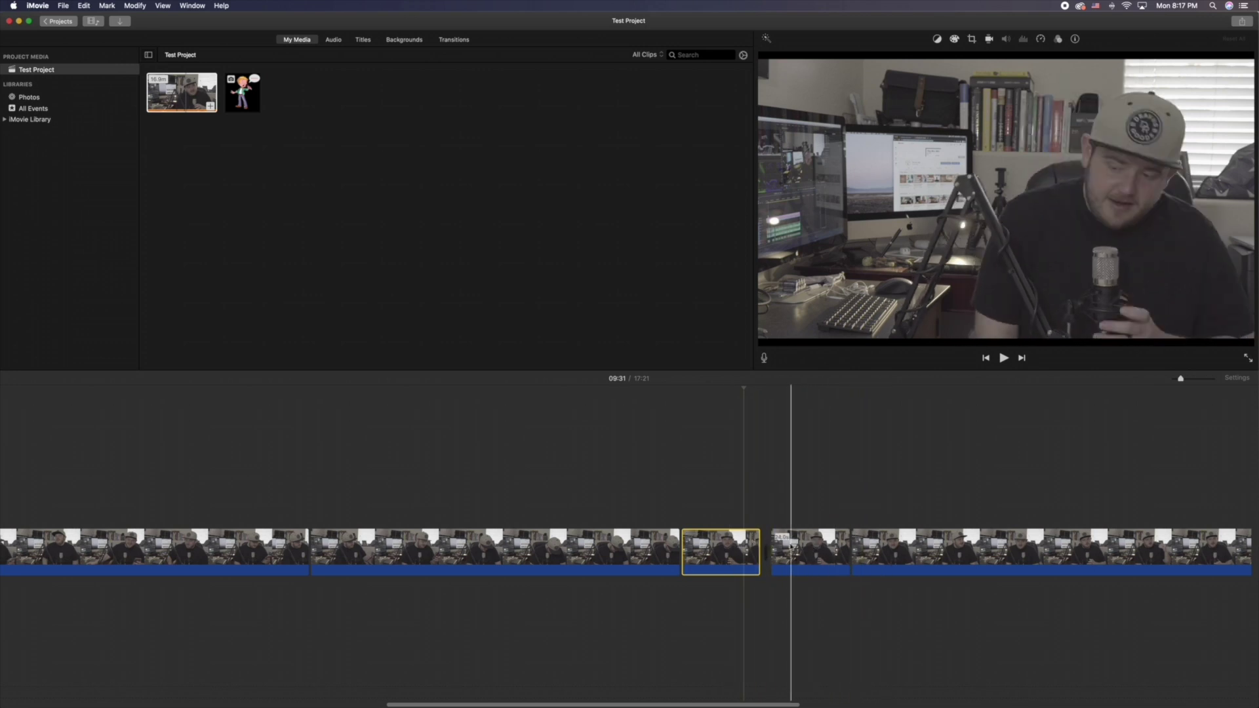
pyautogui.moveTo(823, 550); pyautogui.dragTo(845, 516)
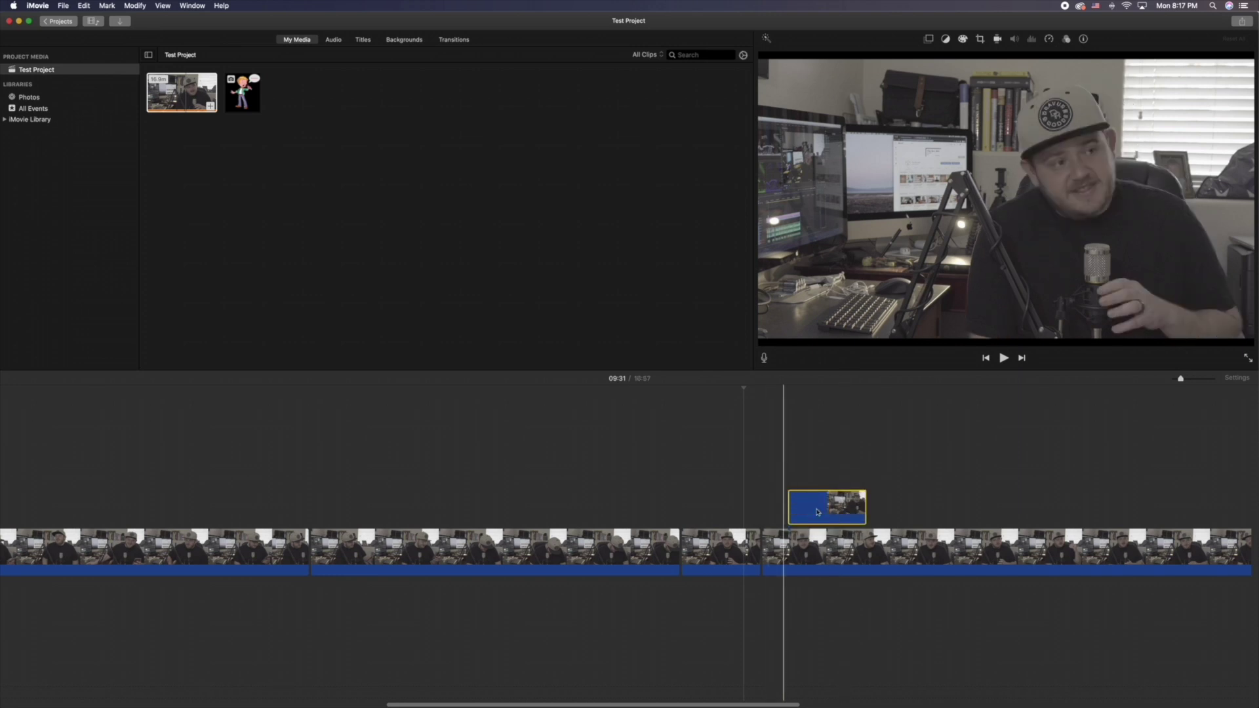
# Select the overlay clip above the main track and place the playhead over it at 10:00.
pyautogui.click(739, 541)
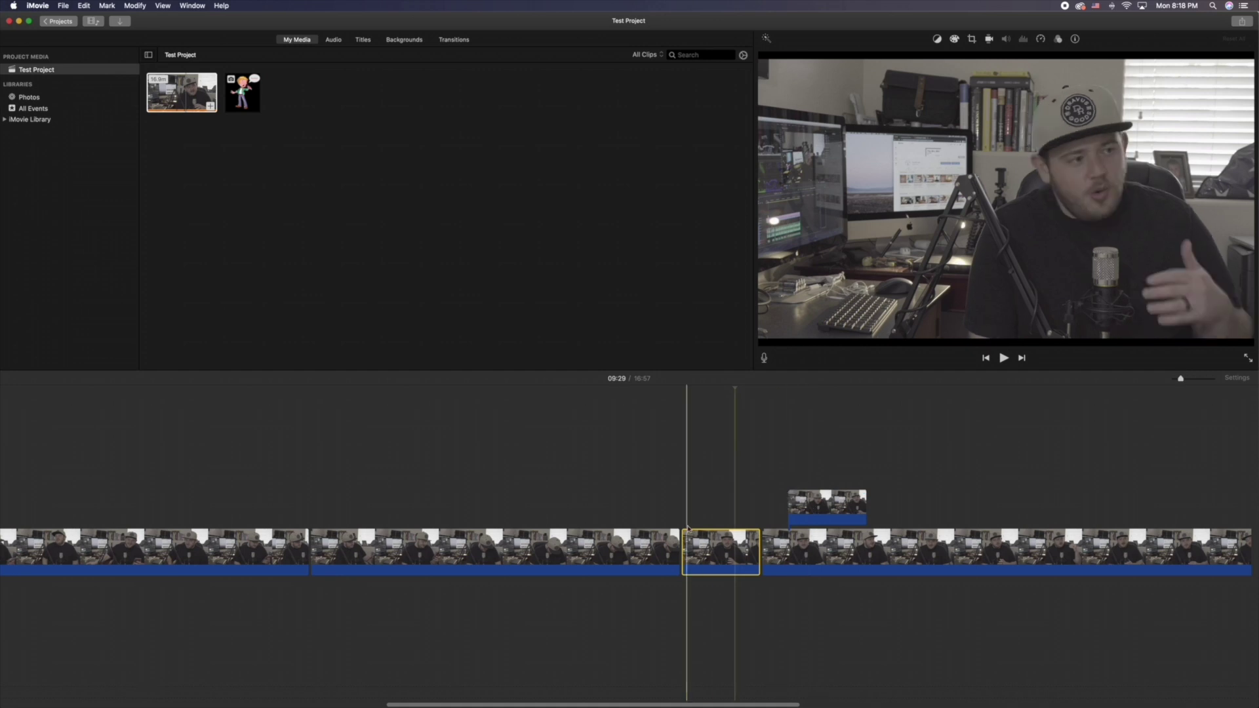
pyautogui.hscroll(5, 676, 525)
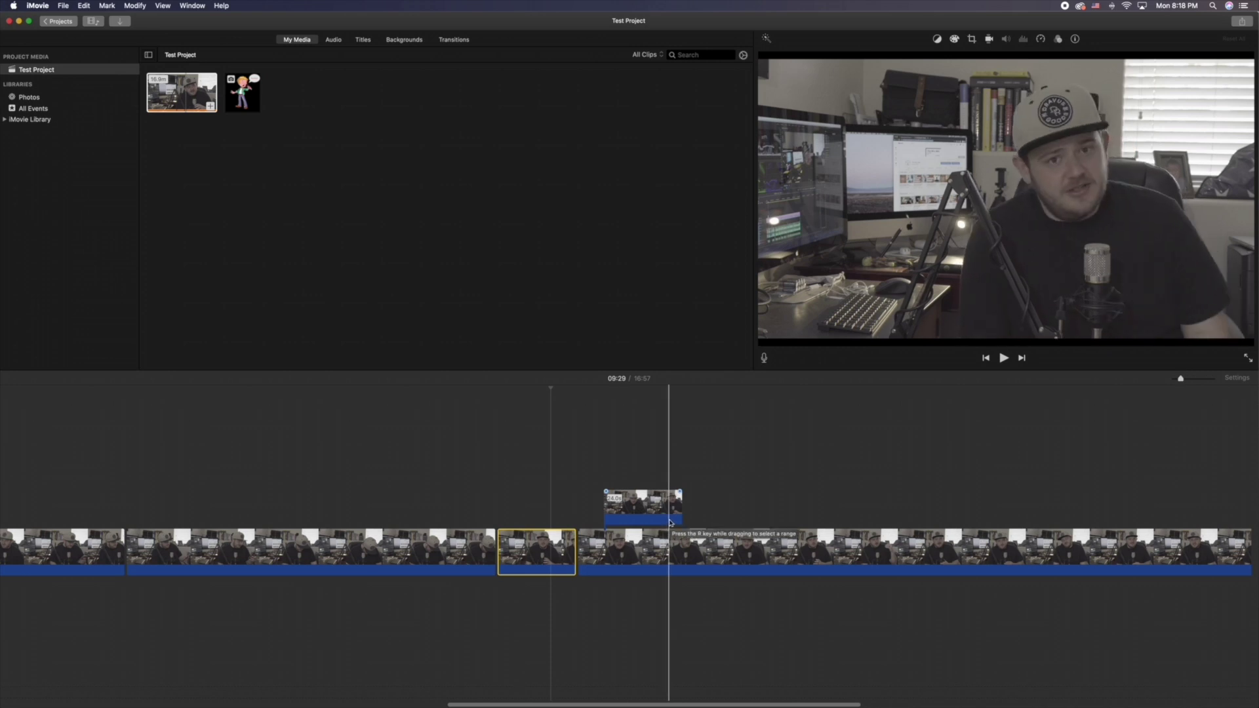
pyautogui.click(627, 506)
pyautogui.click(598, 506)
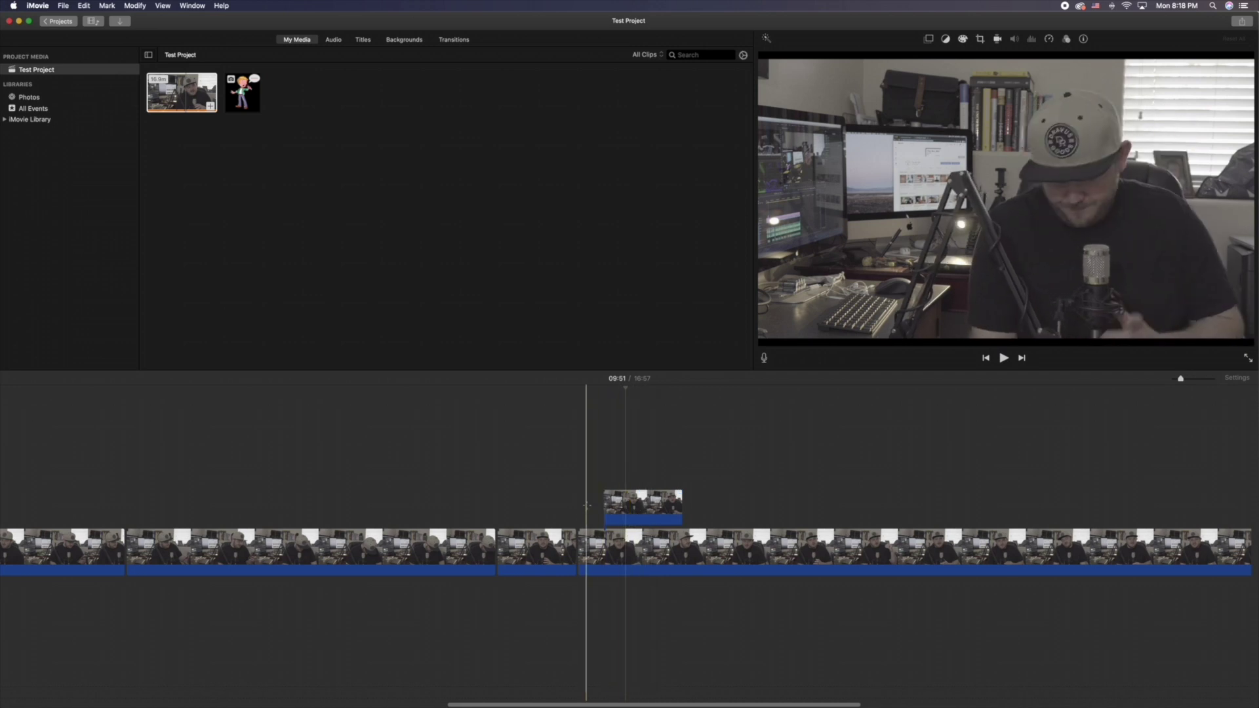
pyautogui.click(619, 505)
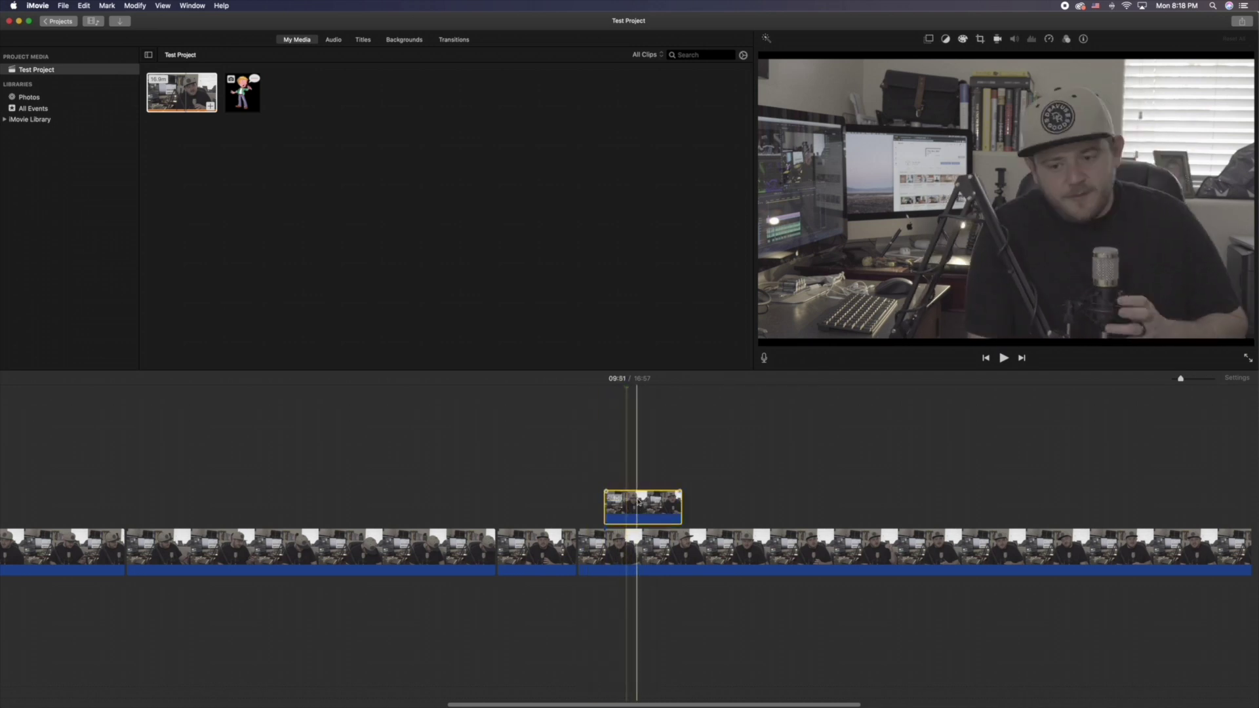
pyautogui.moveTo(551, 547); pyautogui.dragTo(525, 547)
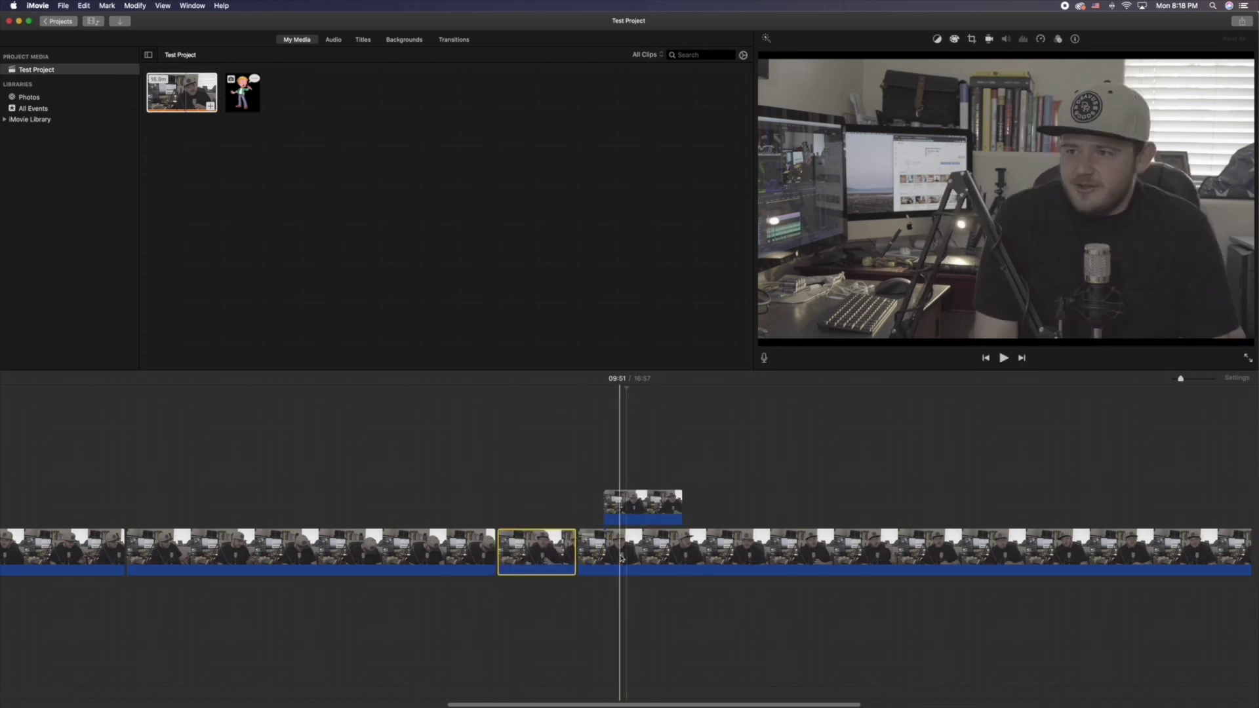
pyautogui.click(646, 518)
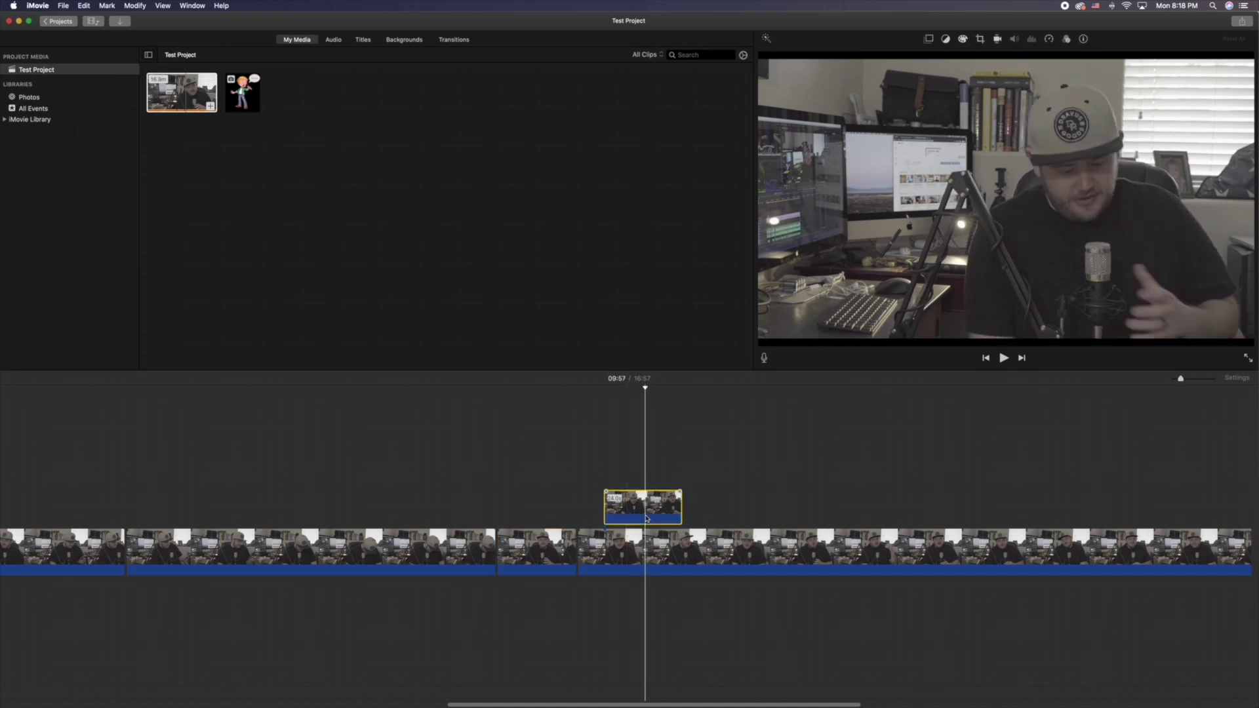
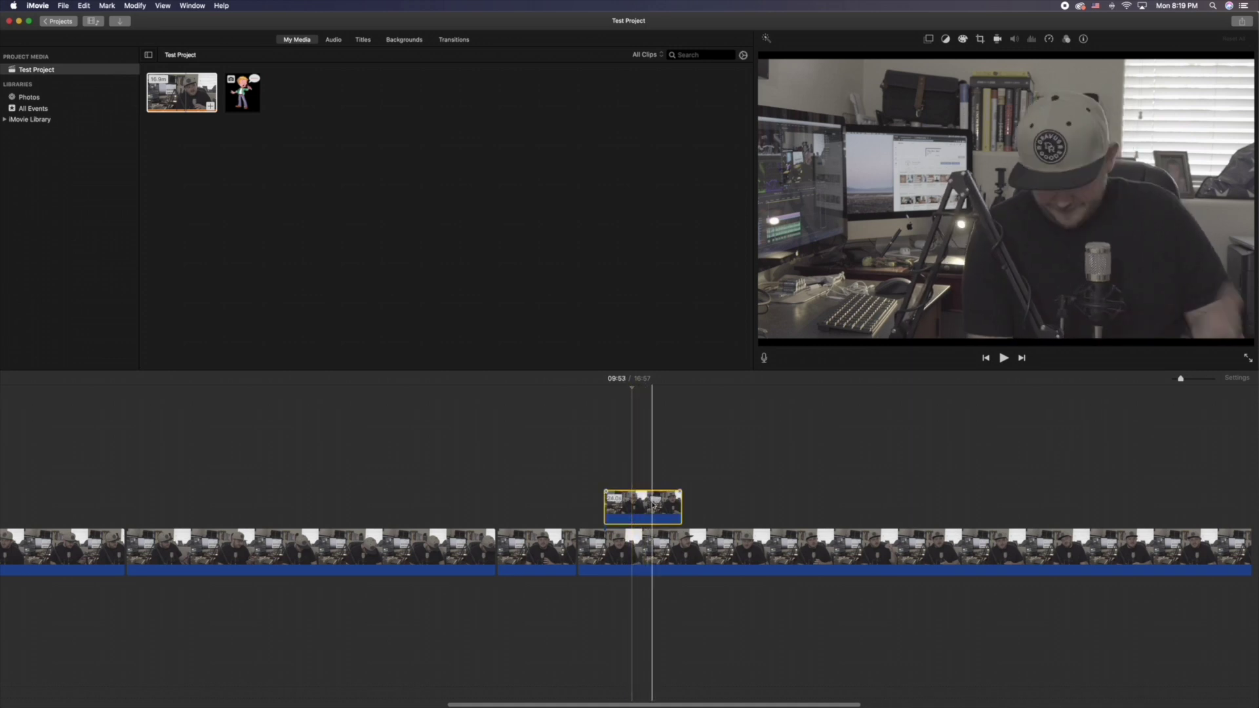
pyautogui.click(655, 433)
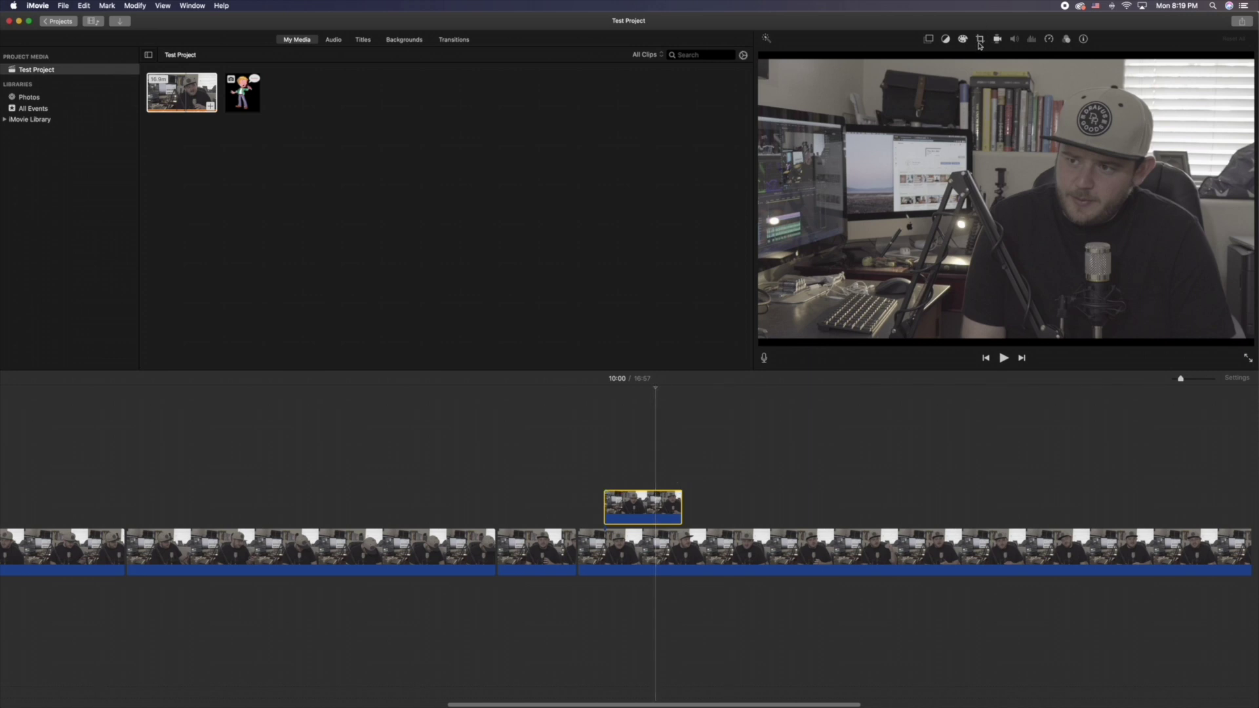
# Try the Ken Burns crop style on the overlay clip and return it to Fit.
pyautogui.click(977, 42)
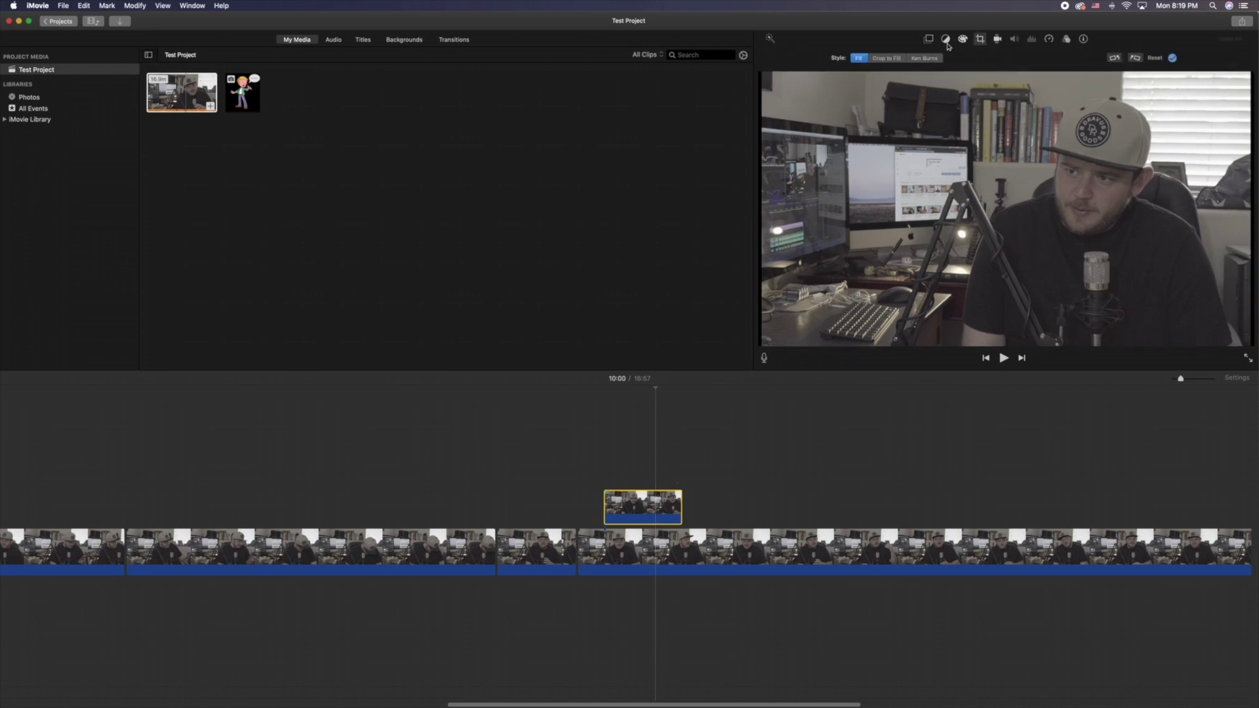
pyautogui.click(917, 59)
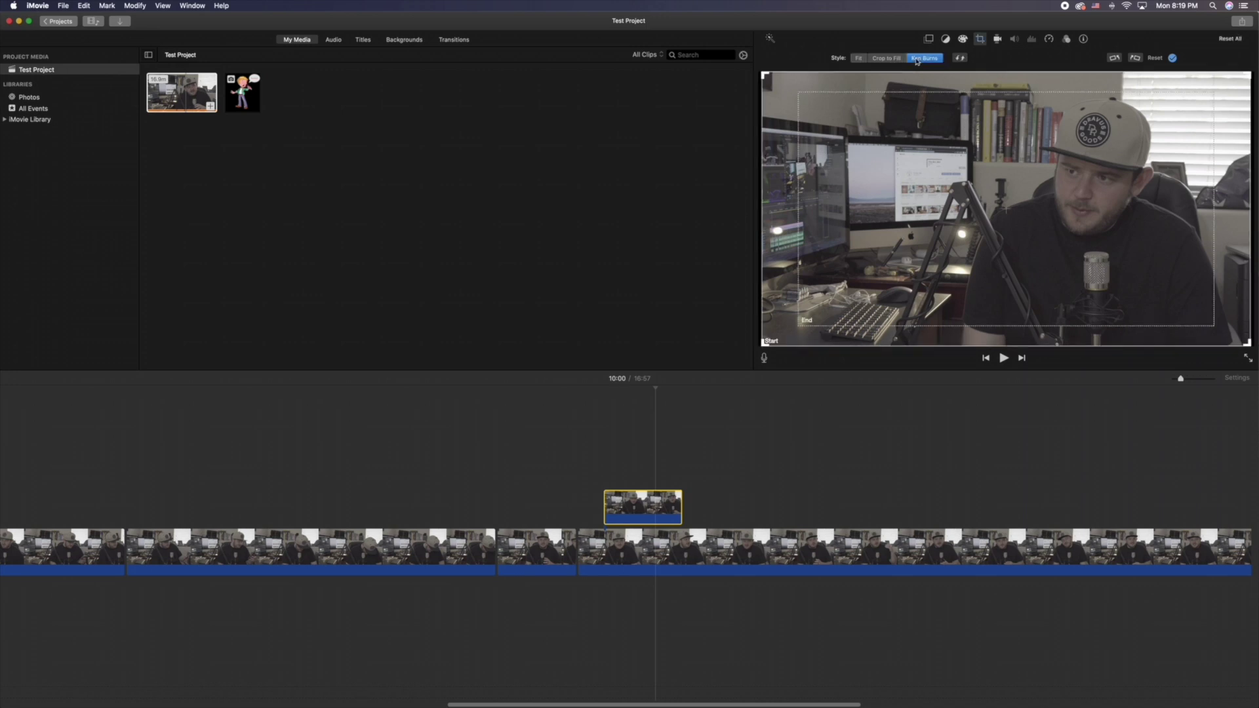
pyautogui.click(859, 57)
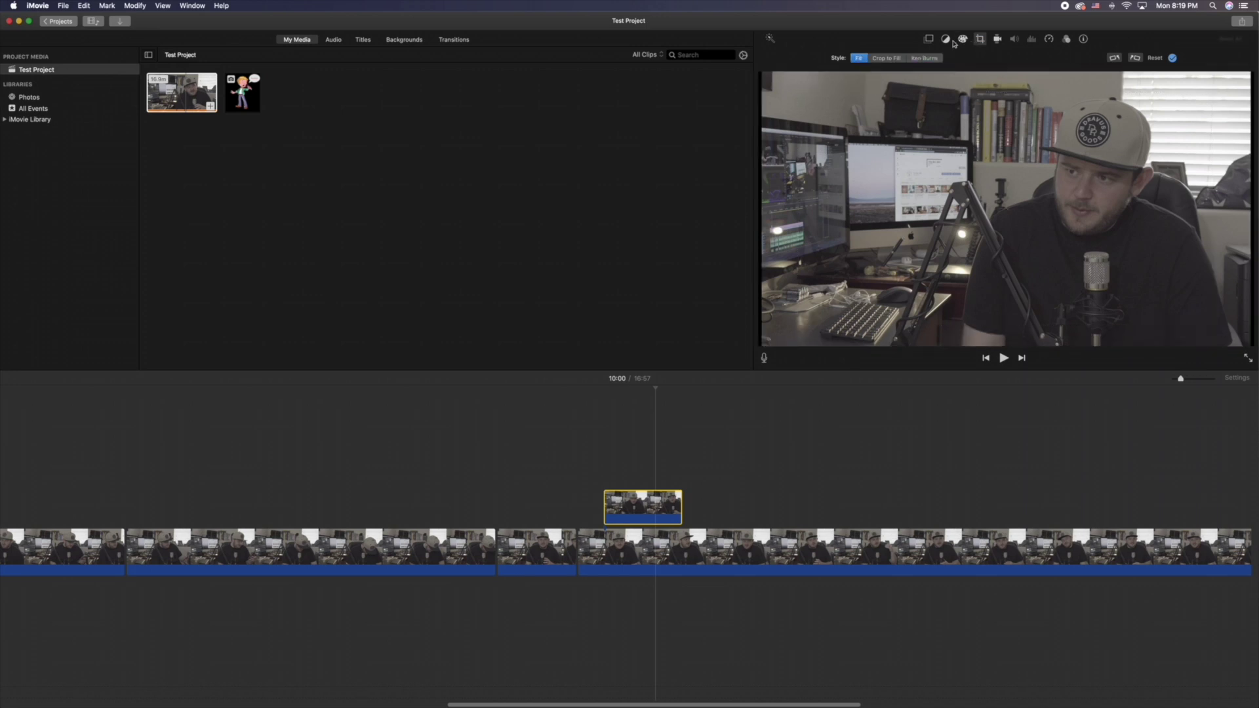
# Change the overlay clip's video overlay mode from Cutaway to Picture in Picture.
pyautogui.click(929, 39)
pyautogui.click(898, 57)
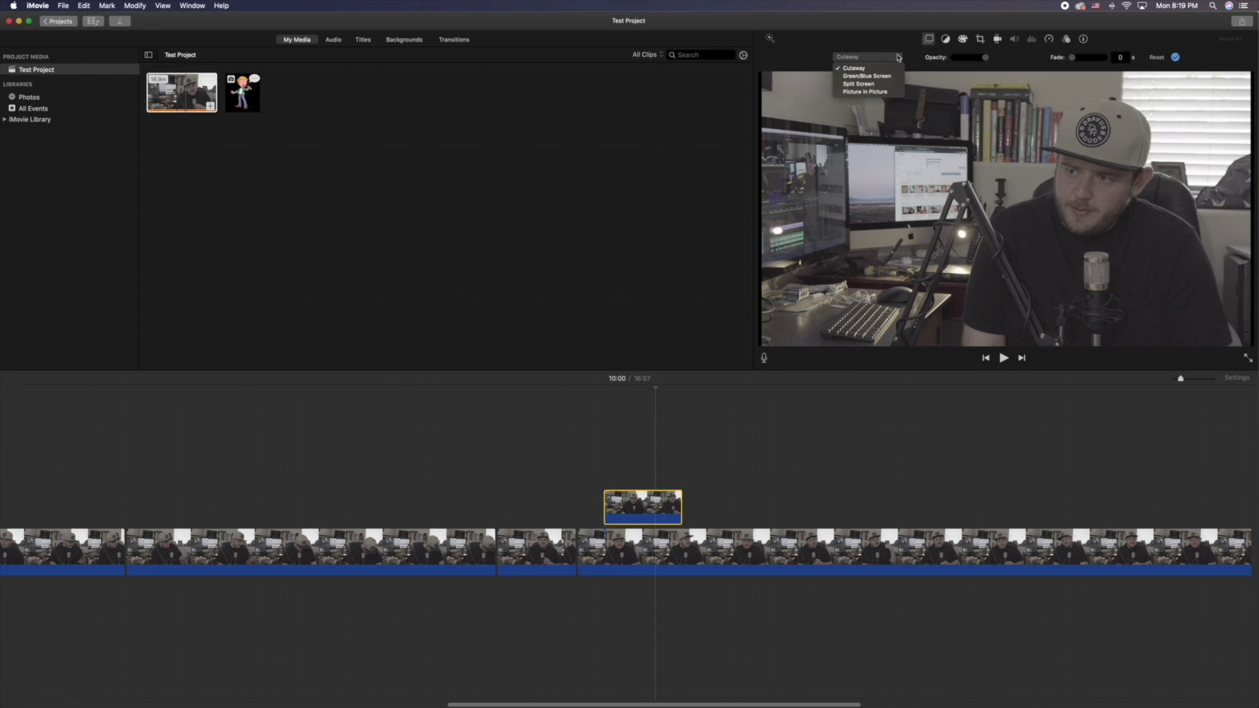
pyautogui.click(885, 92)
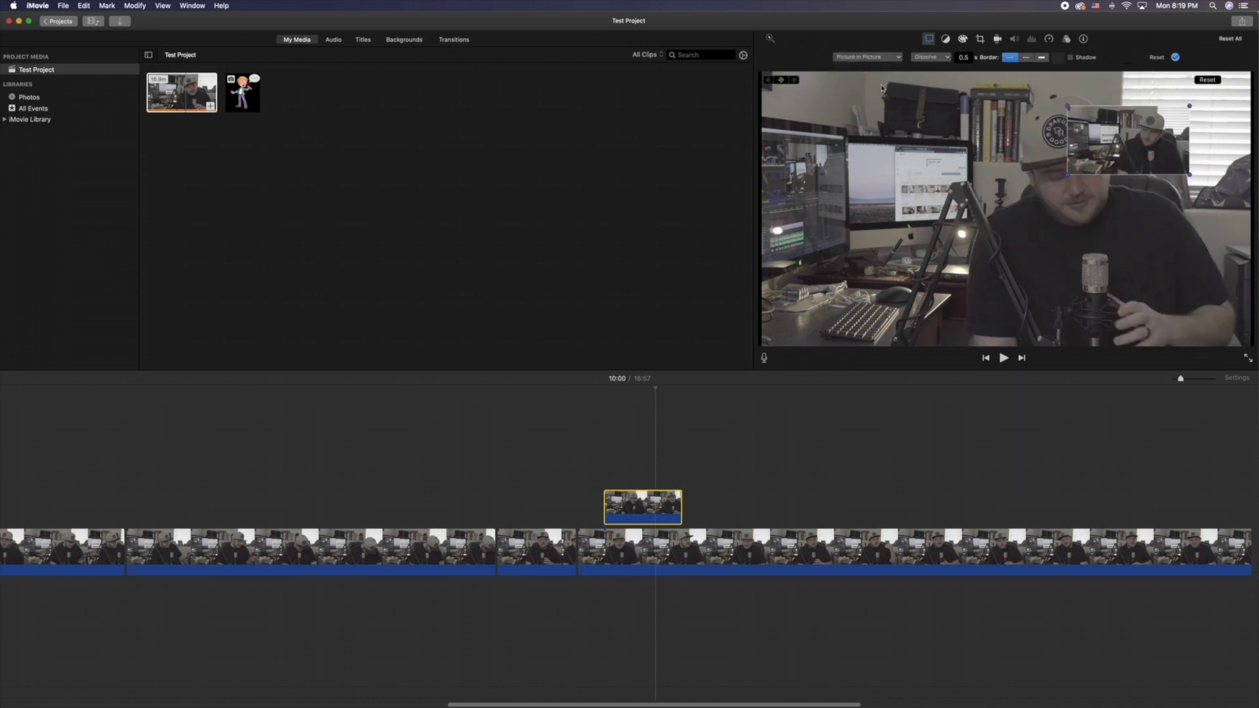
# Move the picture-in-picture inset into the frame's lower-left corner and enlarge it to about two fifths of the frame width.
pyautogui.moveTo(1109, 146); pyautogui.dragTo(903, 183)
pyautogui.moveTo(984, 211); pyautogui.dragTo(1114, 289)
pyautogui.moveTo(1067, 247); pyautogui.dragTo(970, 305)
pyautogui.moveTo(1018, 203); pyautogui.dragTo(962, 233)
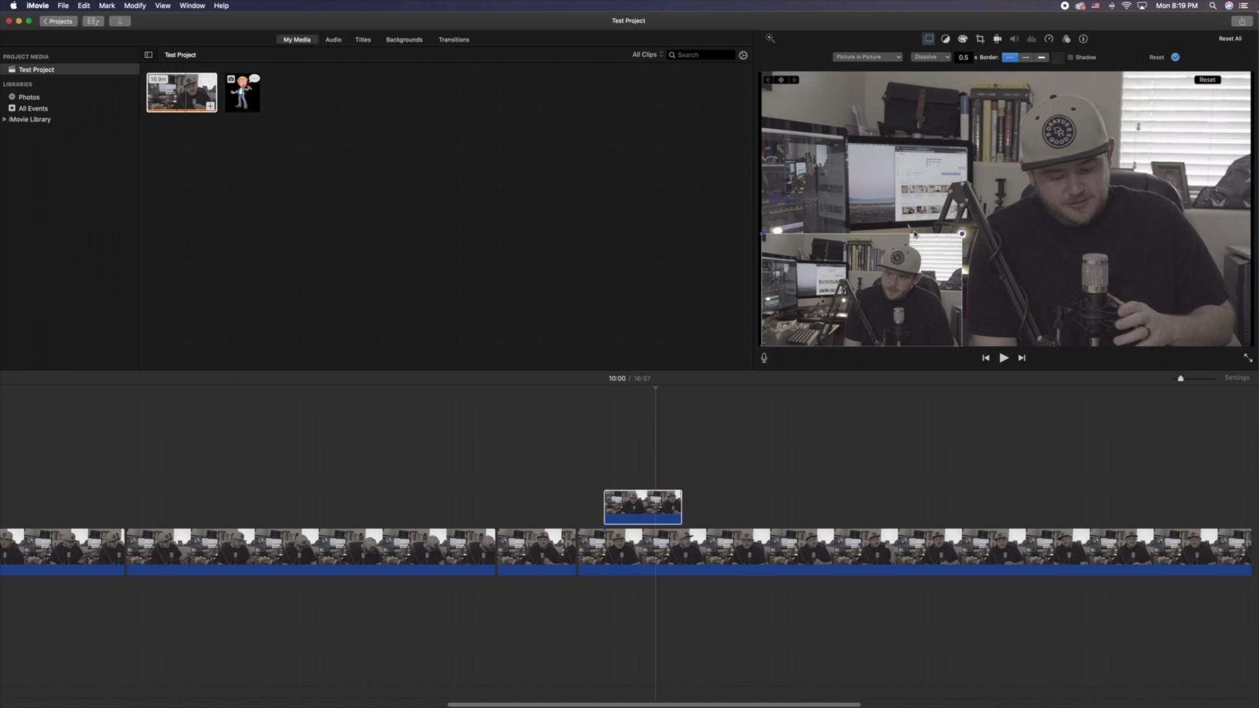
# Play the picture-in-picture overlay clip from its start to preview how it appears over the main clip.
pyautogui.click(677, 550)
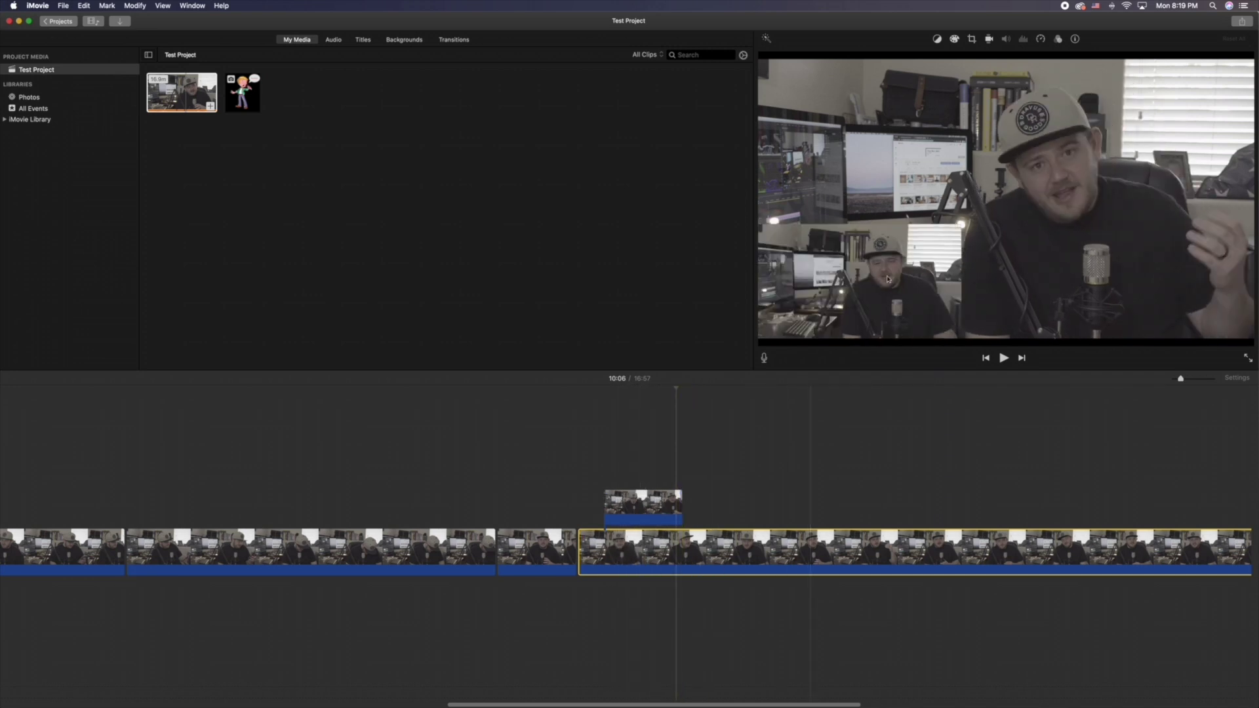
pyautogui.click(627, 505)
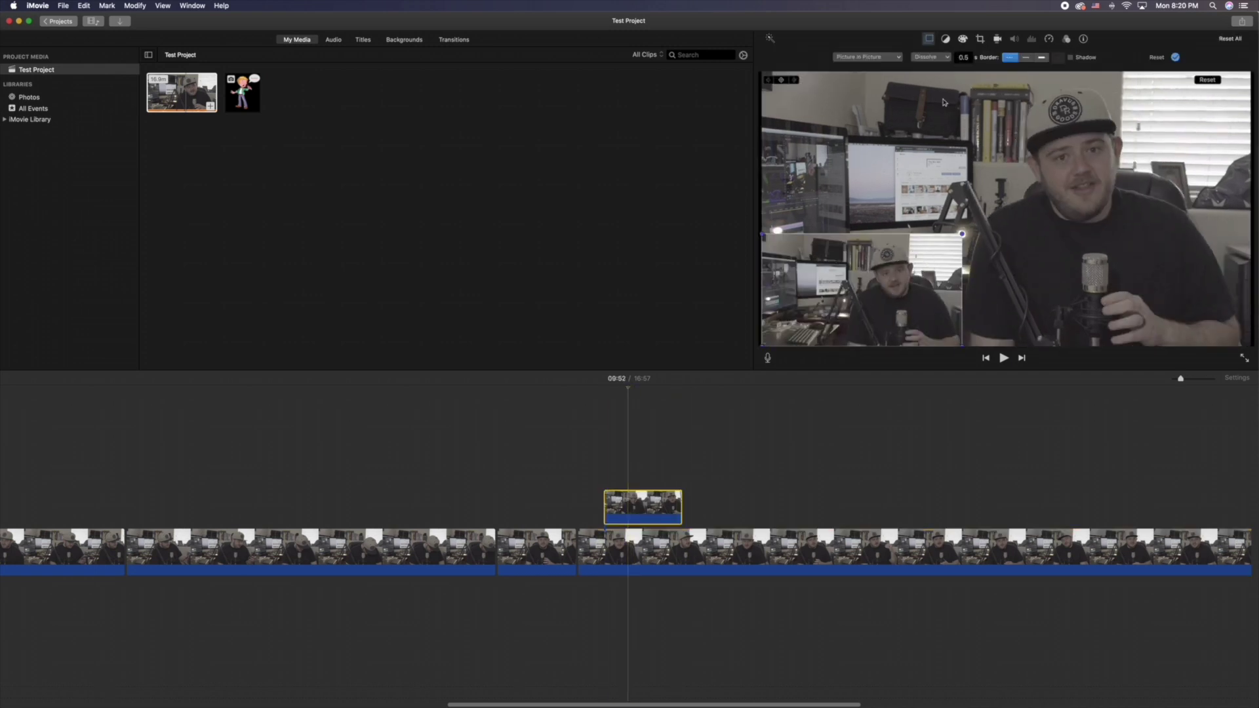
pyautogui.click(603, 446)
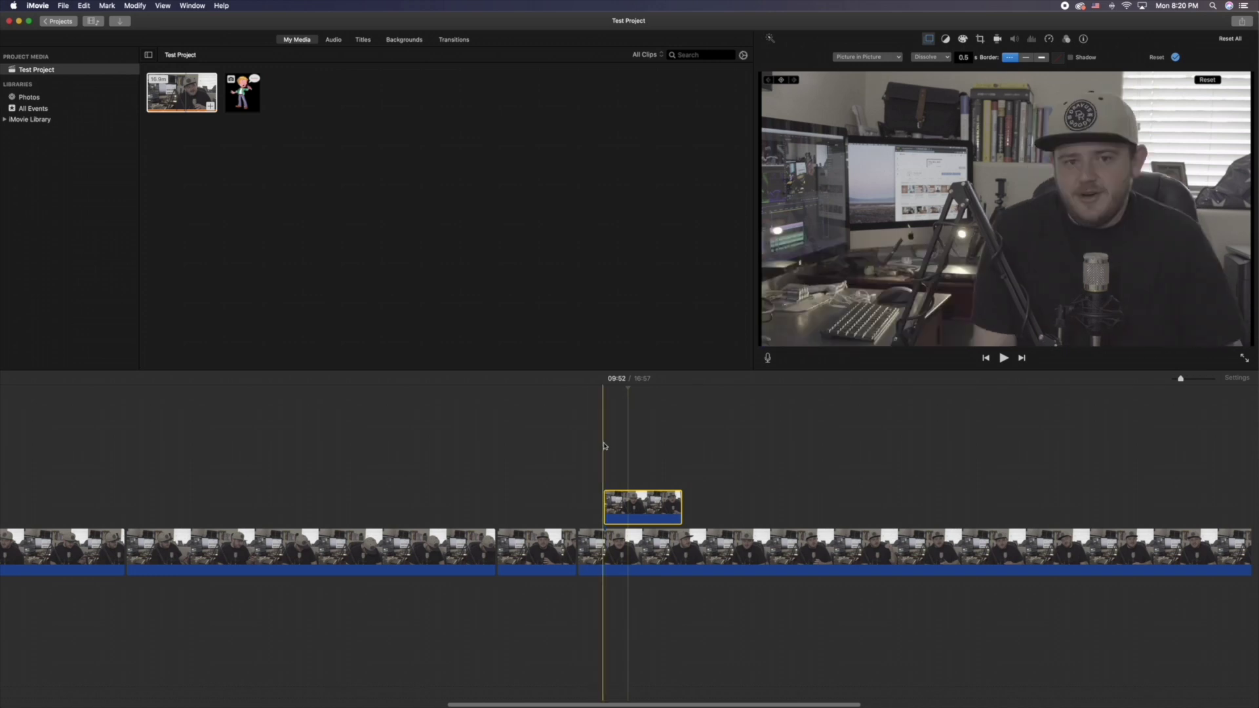
pyautogui.press('space')
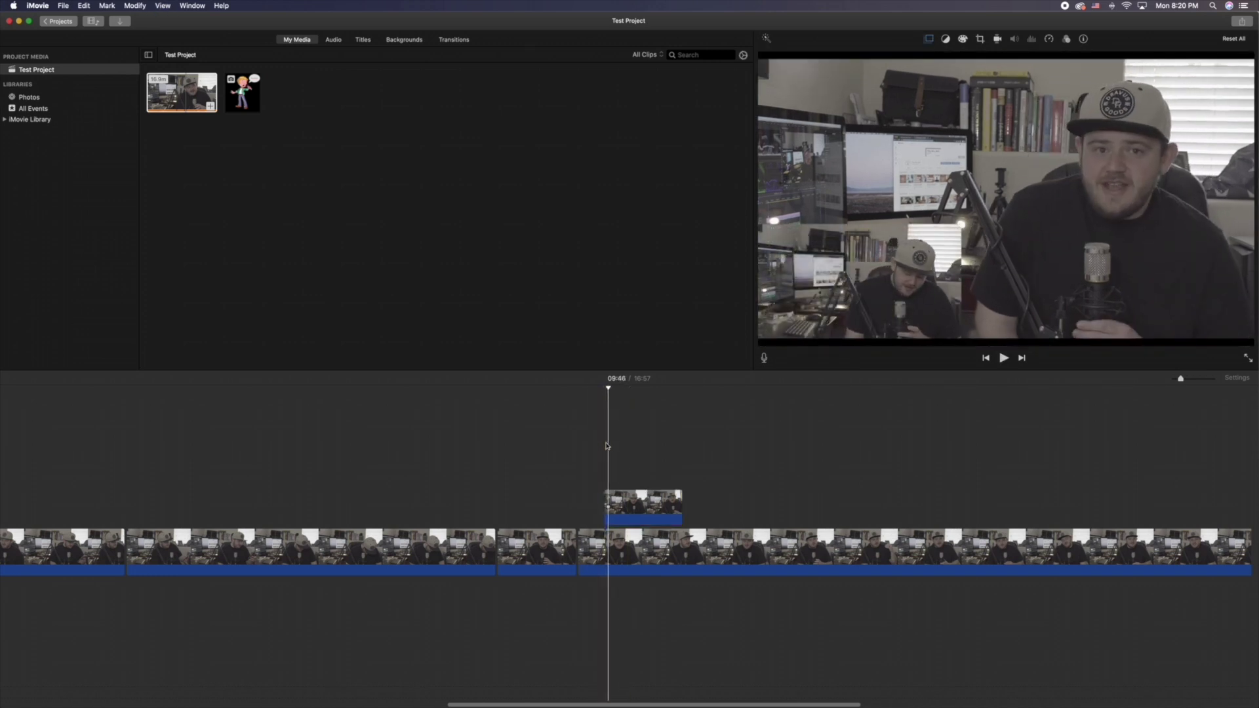
# Set the overlay clip's picture-in-picture transition duration to 0 seconds and preview it from the clip's start.
pyautogui.click(636, 504)
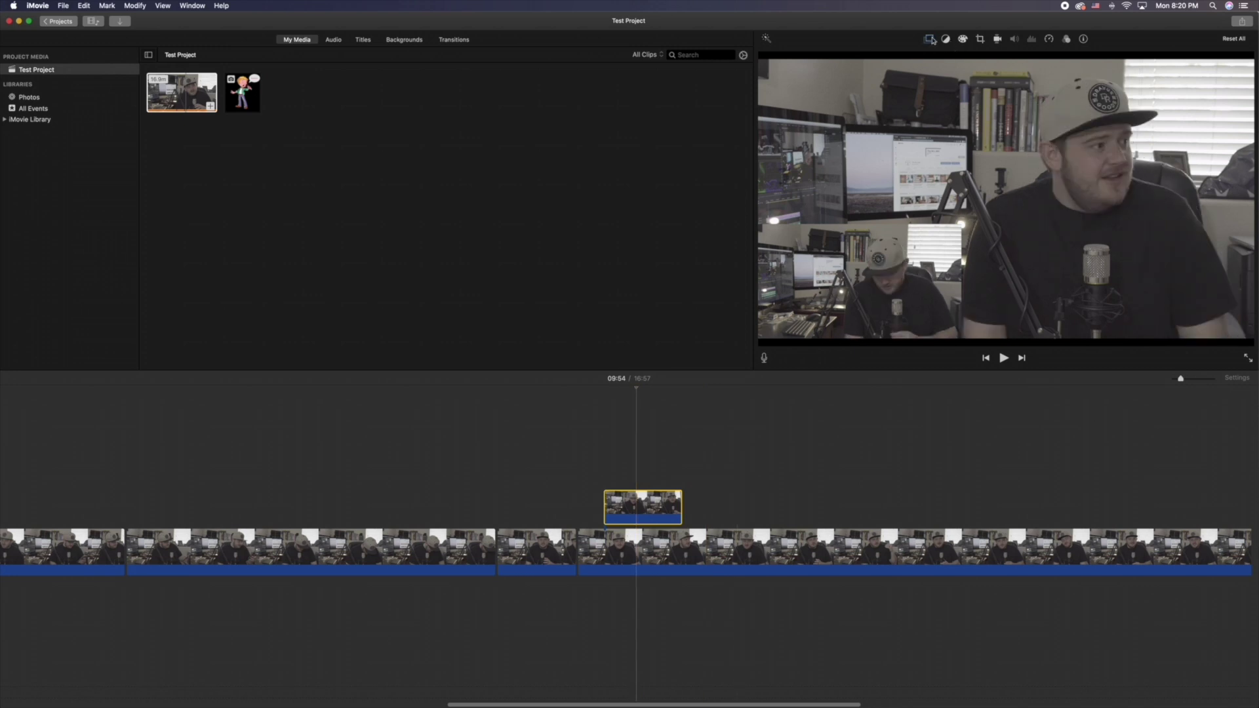
pyautogui.click(928, 39)
pyautogui.click(966, 59)
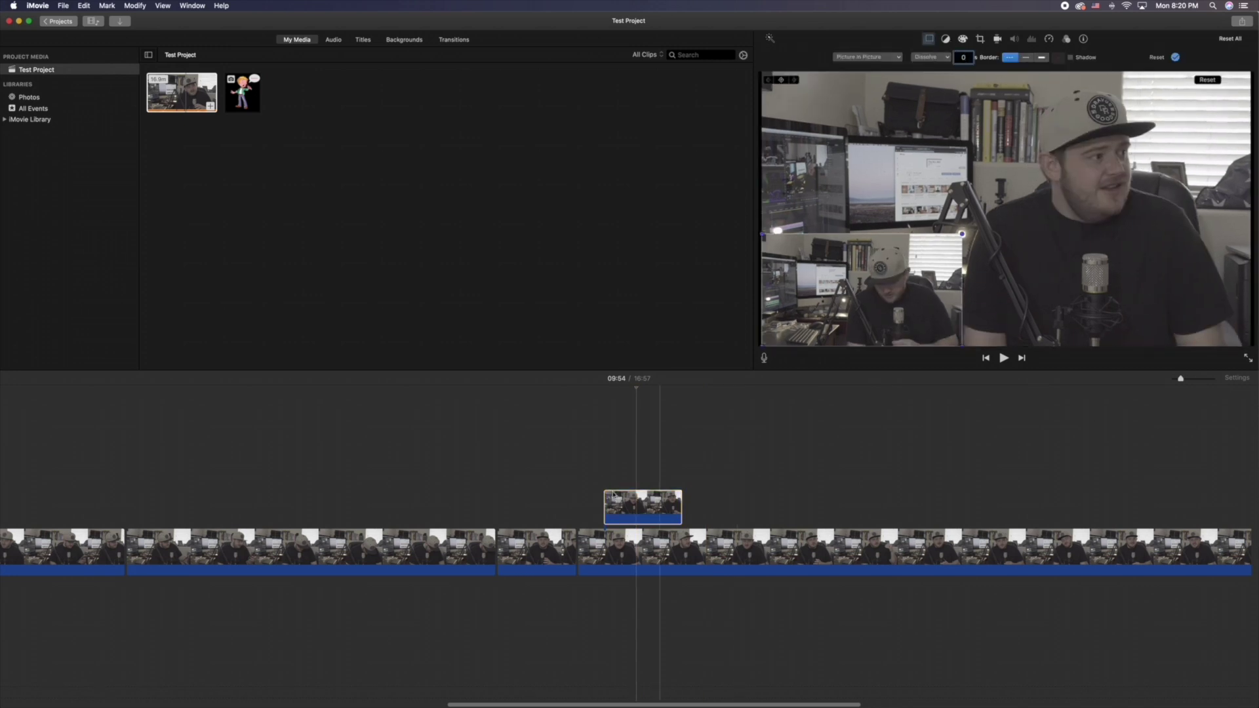
pyautogui.click(595, 482)
pyautogui.press('space')
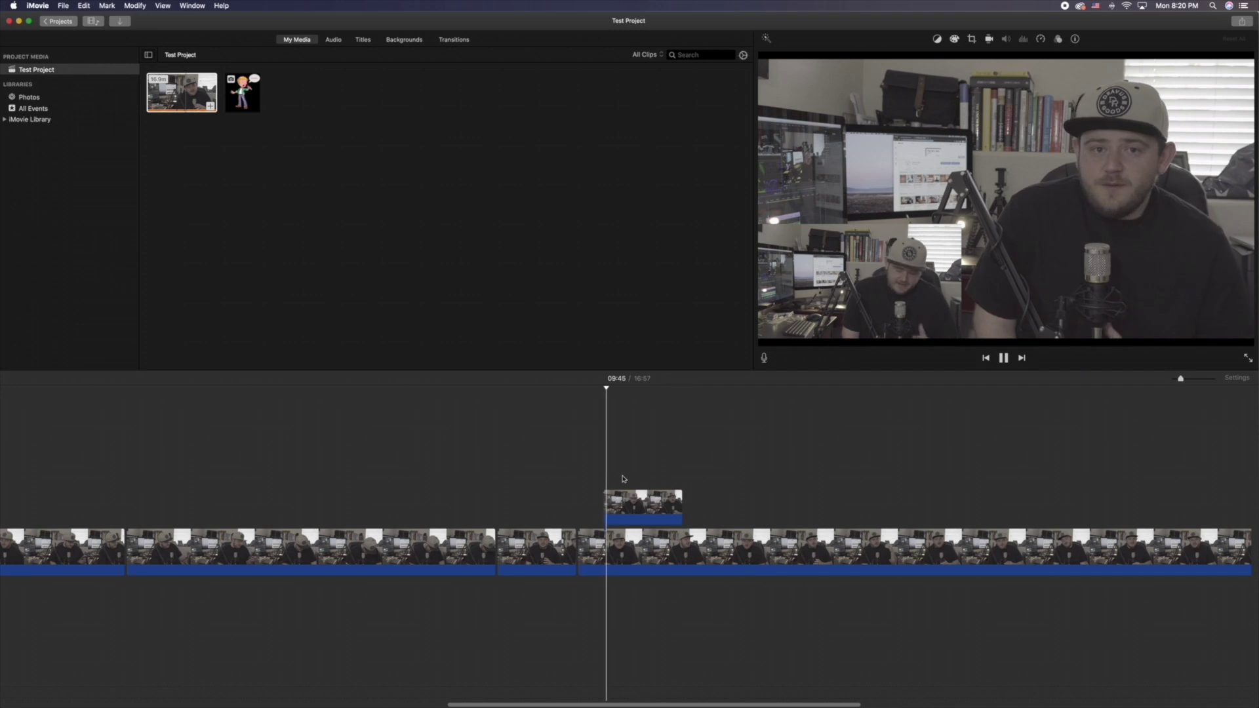
pyautogui.press('space')
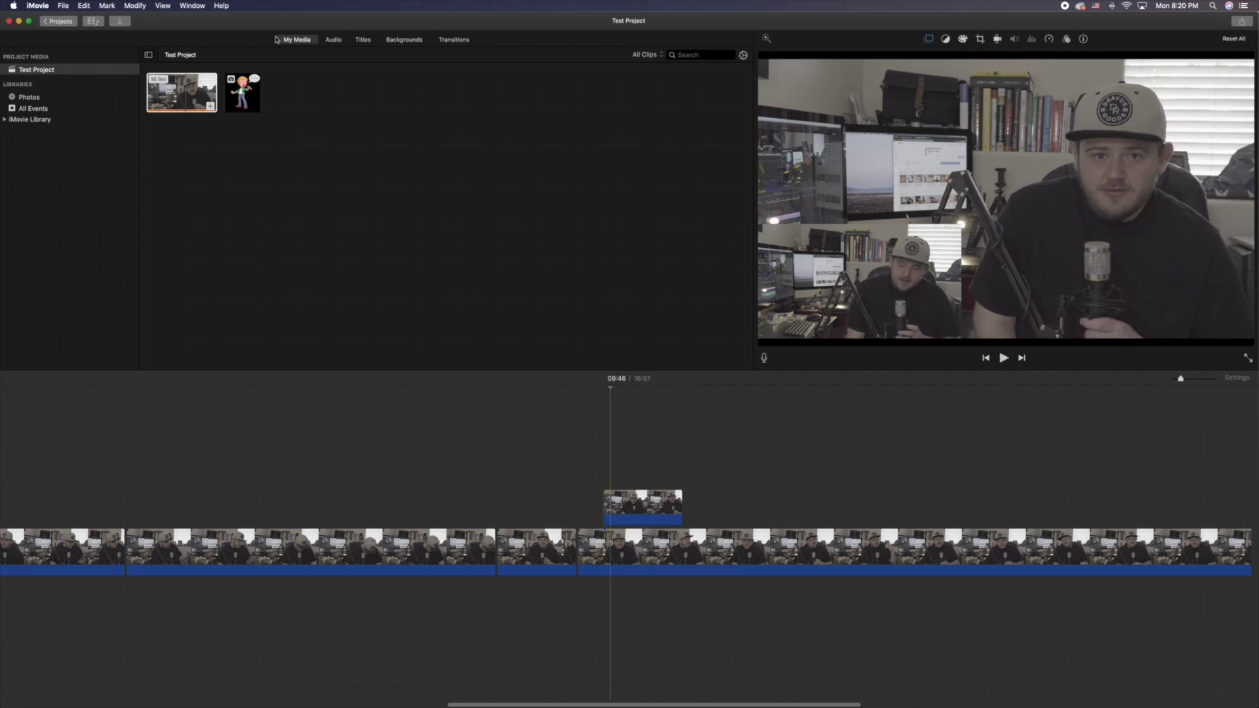
# Add the cartoon singer image above the main track just after the overlay clip and set its crop style to Fit.
pyautogui.moveTo(256, 101); pyautogui.dragTo(703, 505)
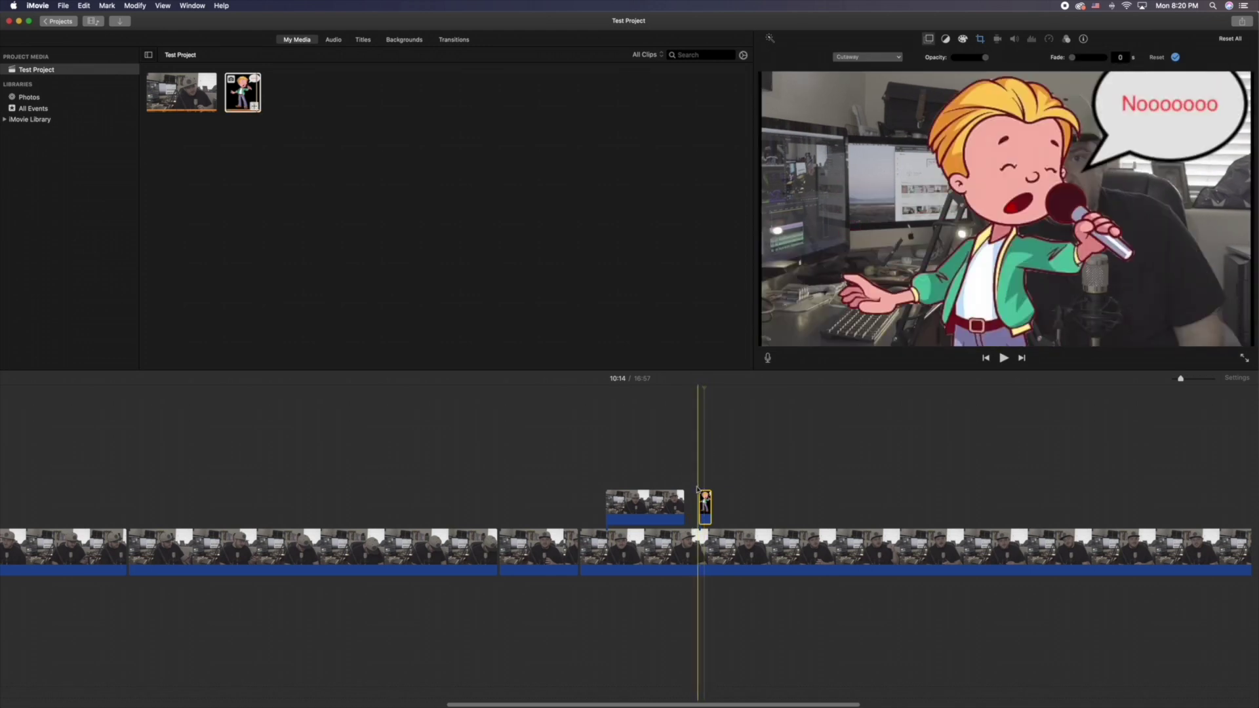
pyautogui.click(982, 41)
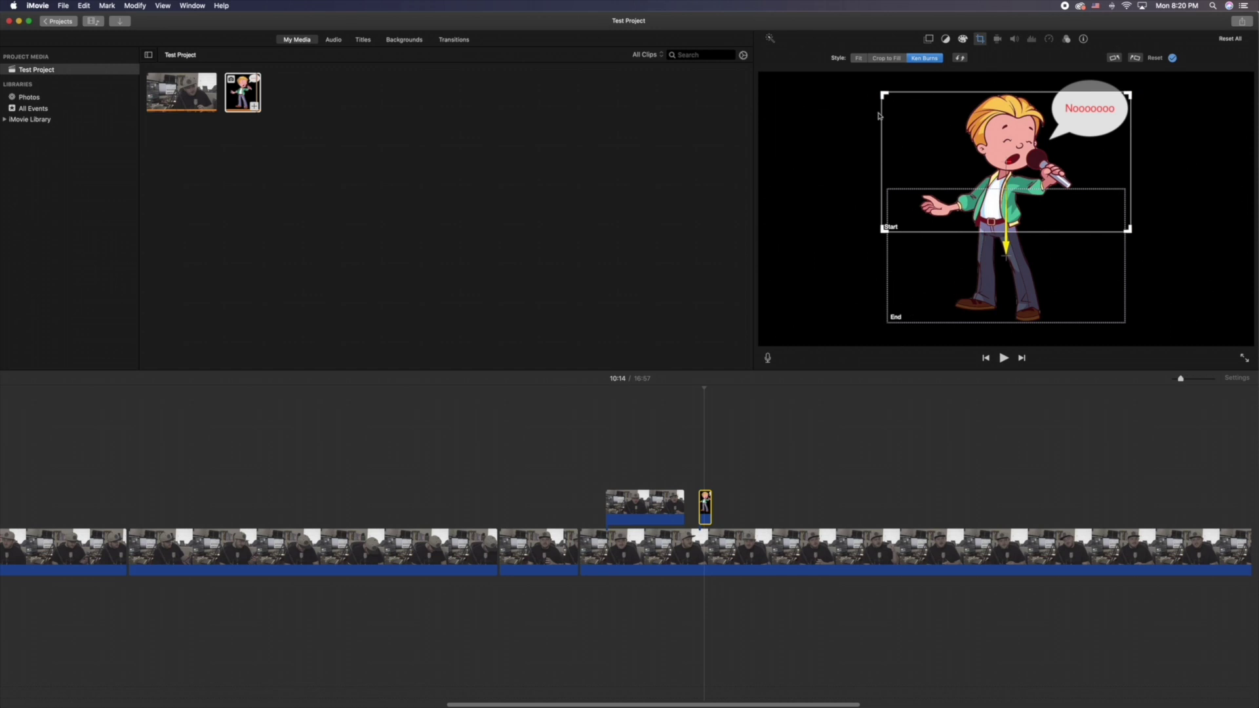
pyautogui.click(859, 58)
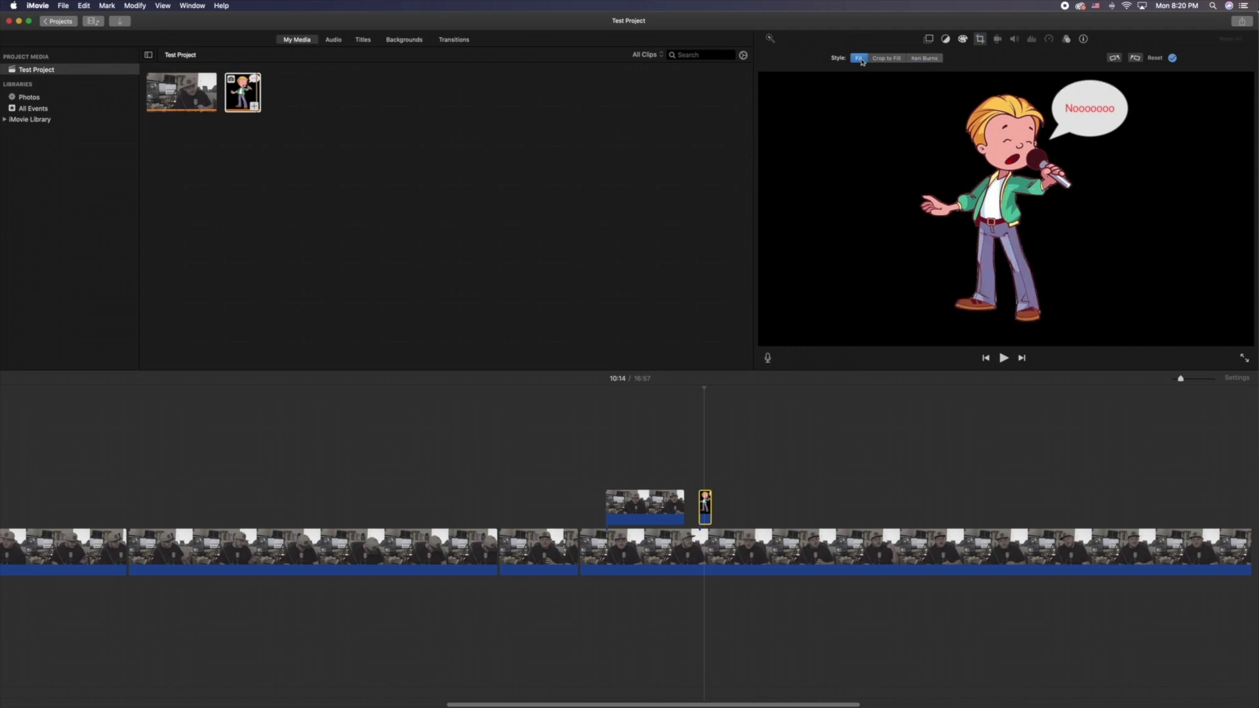
# Change the cartoon image's video overlay mode to Picture in Picture.
pyautogui.click(928, 40)
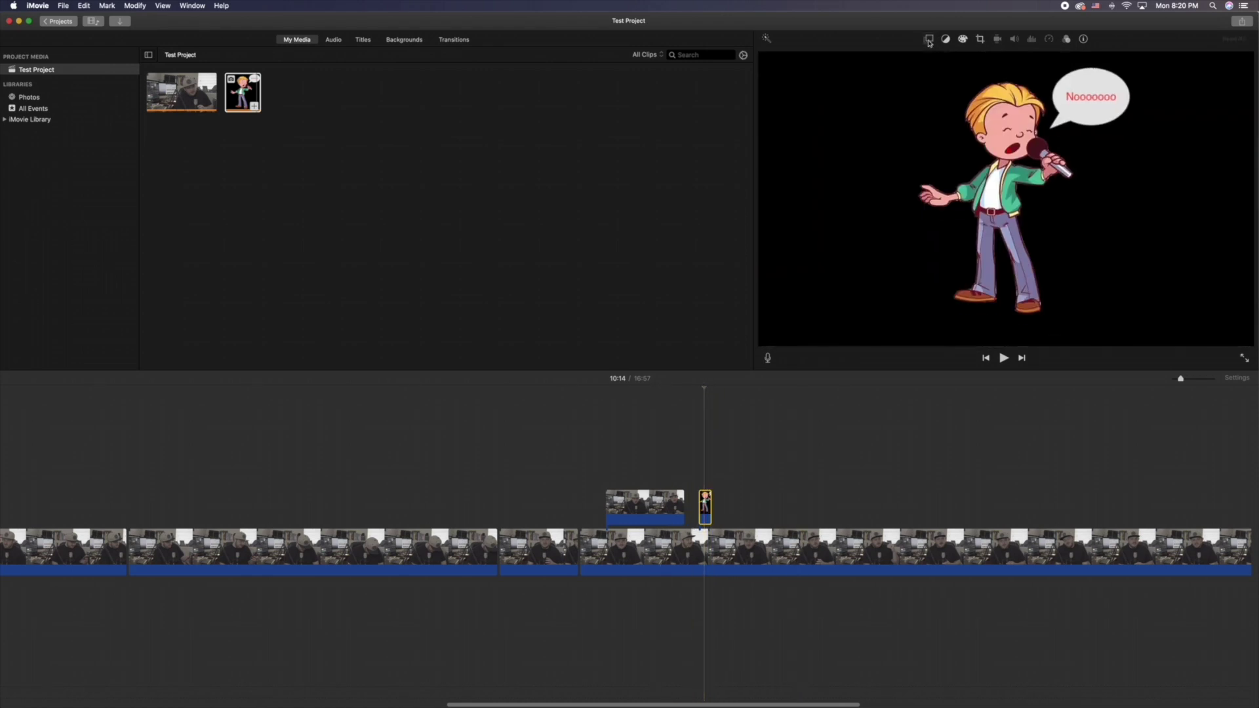
pyautogui.click(888, 61)
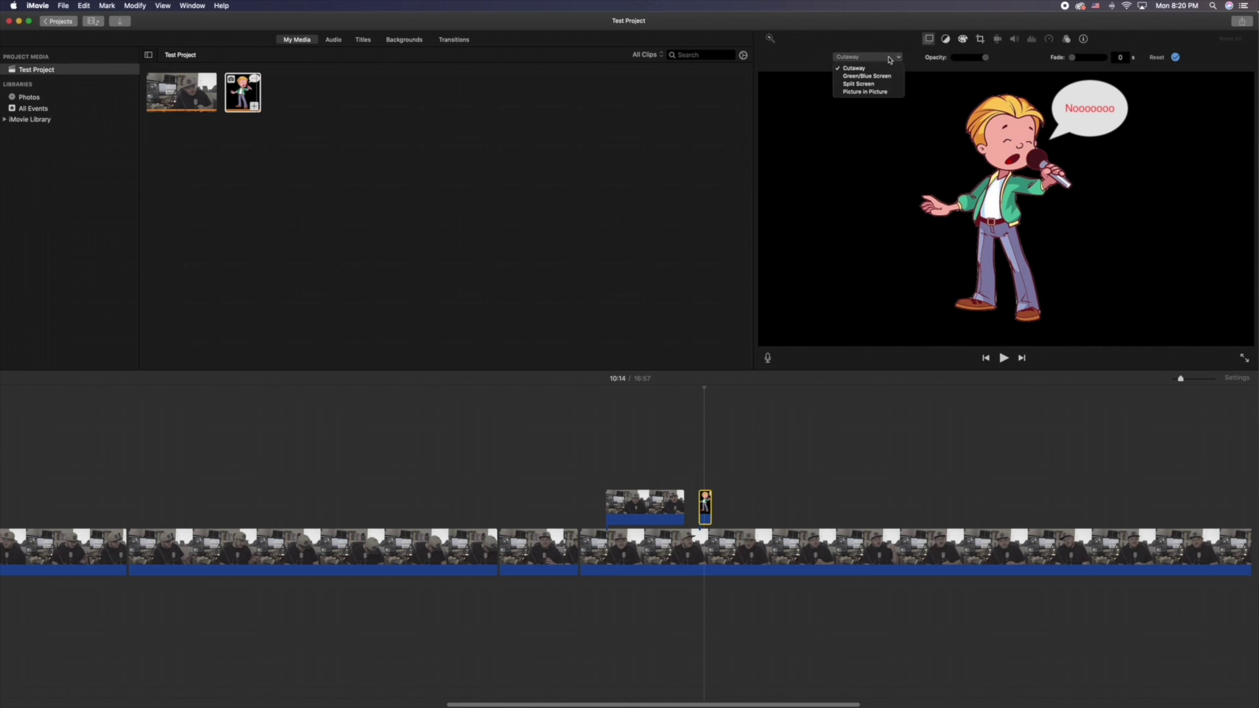
pyautogui.click(871, 93)
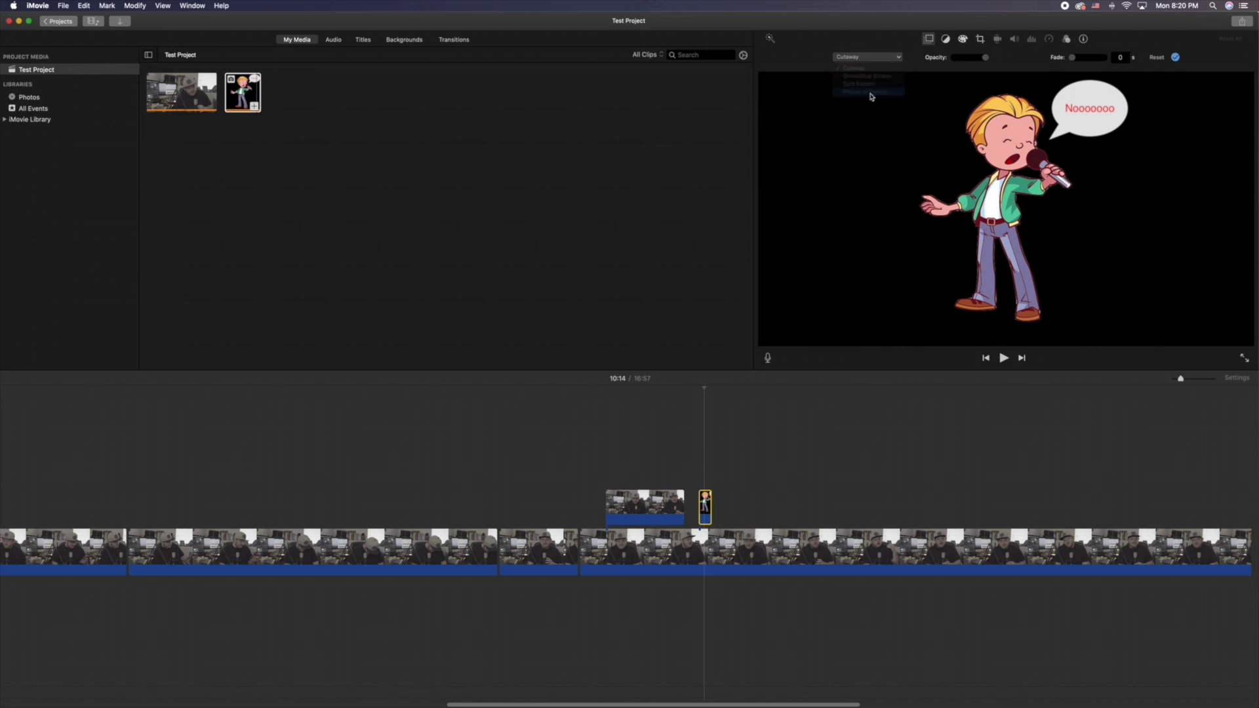
# Resize the cartoon inset to about a quarter of the frame width and position it over the computer monitor near the frame's upper left.
pyautogui.moveTo(1129, 140); pyautogui.dragTo(1039, 346)
pyautogui.moveTo(961, 245); pyautogui.dragTo(926, 195)
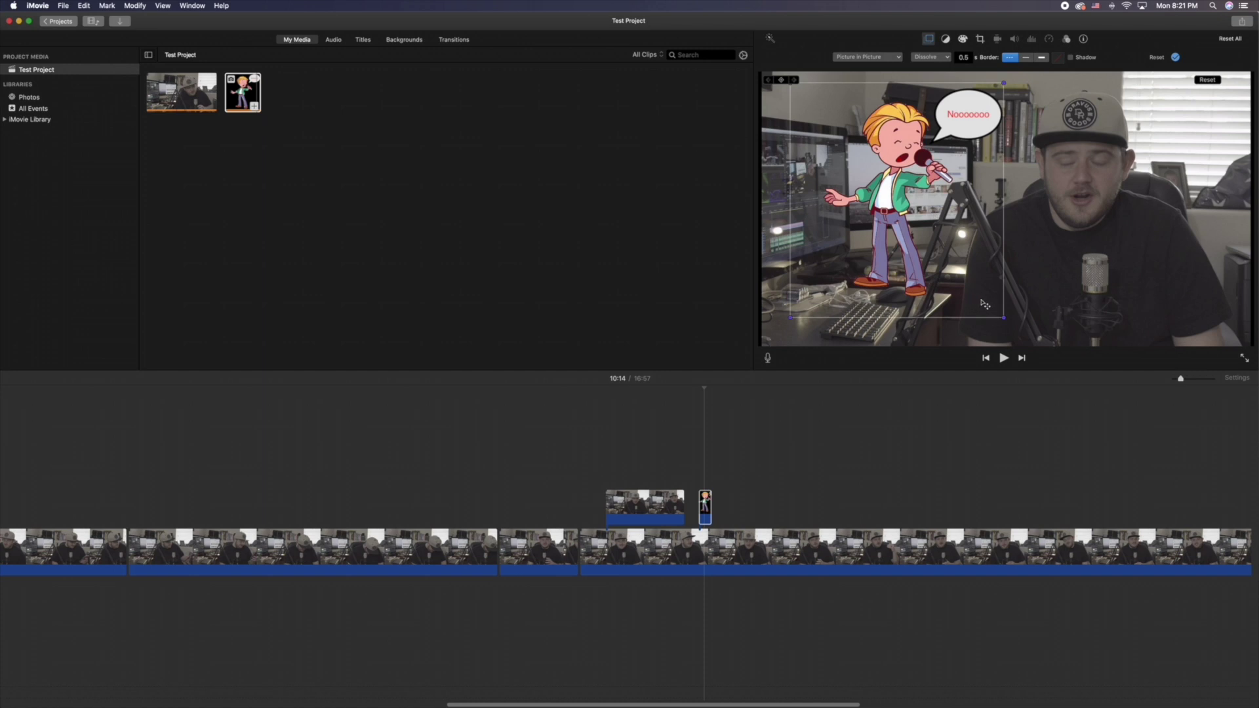
pyautogui.moveTo(1003, 320); pyautogui.dragTo(920, 226)
pyautogui.moveTo(859, 157); pyautogui.dragTo(884, 158)
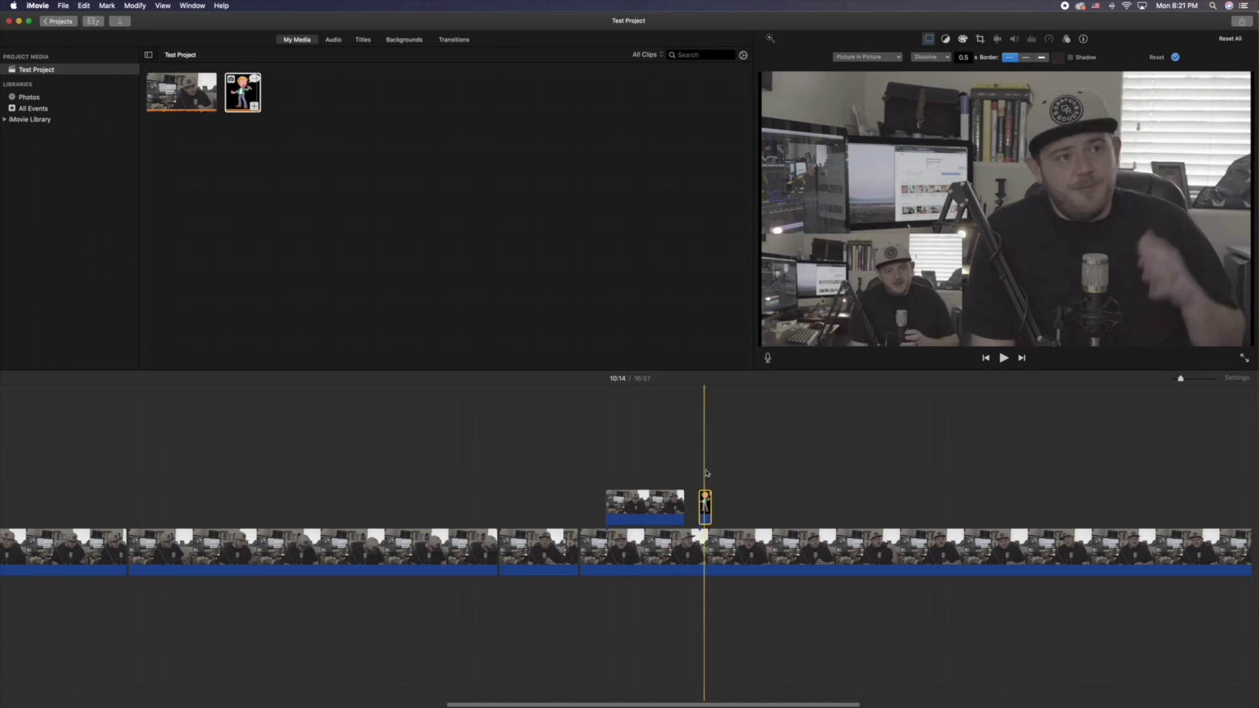
# Set the cartoon inset's Dissolve transition duration to 0 seconds.
pyautogui.click(965, 58)
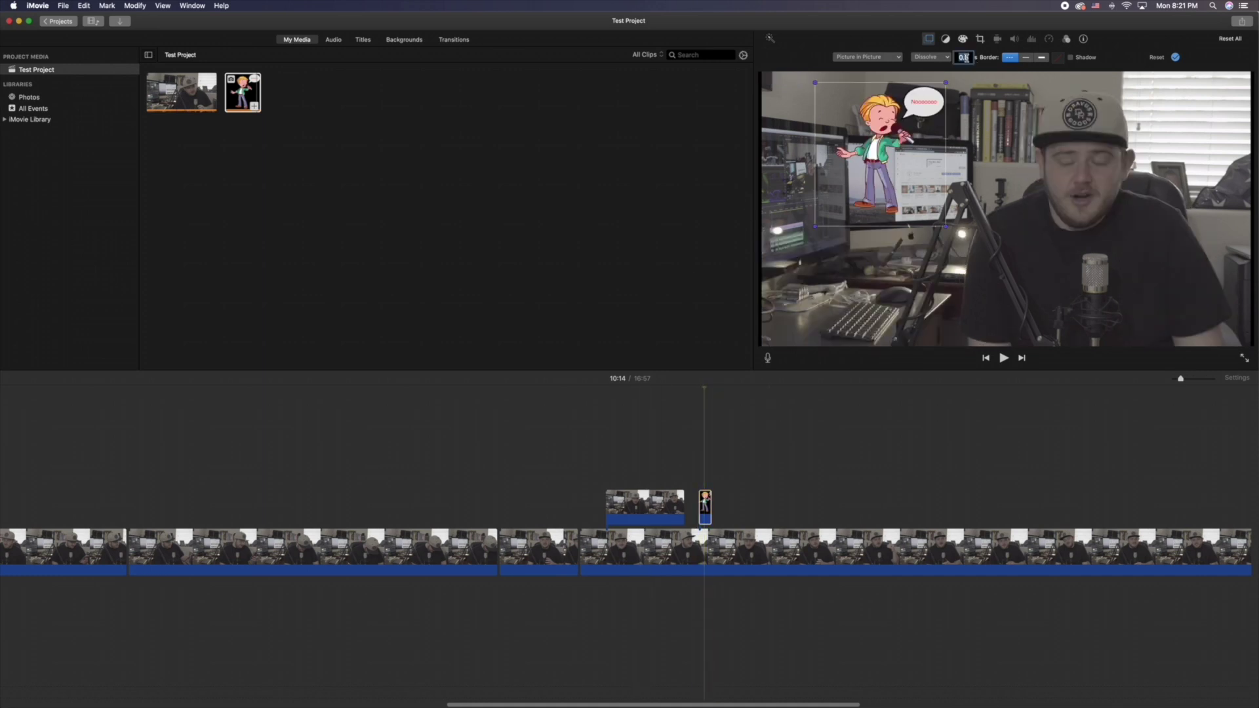
pyautogui.write('0')
pyautogui.click(905, 162)
# Try the Swap transition on the cartoon inset, settle on Zoom and set its duration to 0.5 seconds.
pyautogui.click(937, 59)
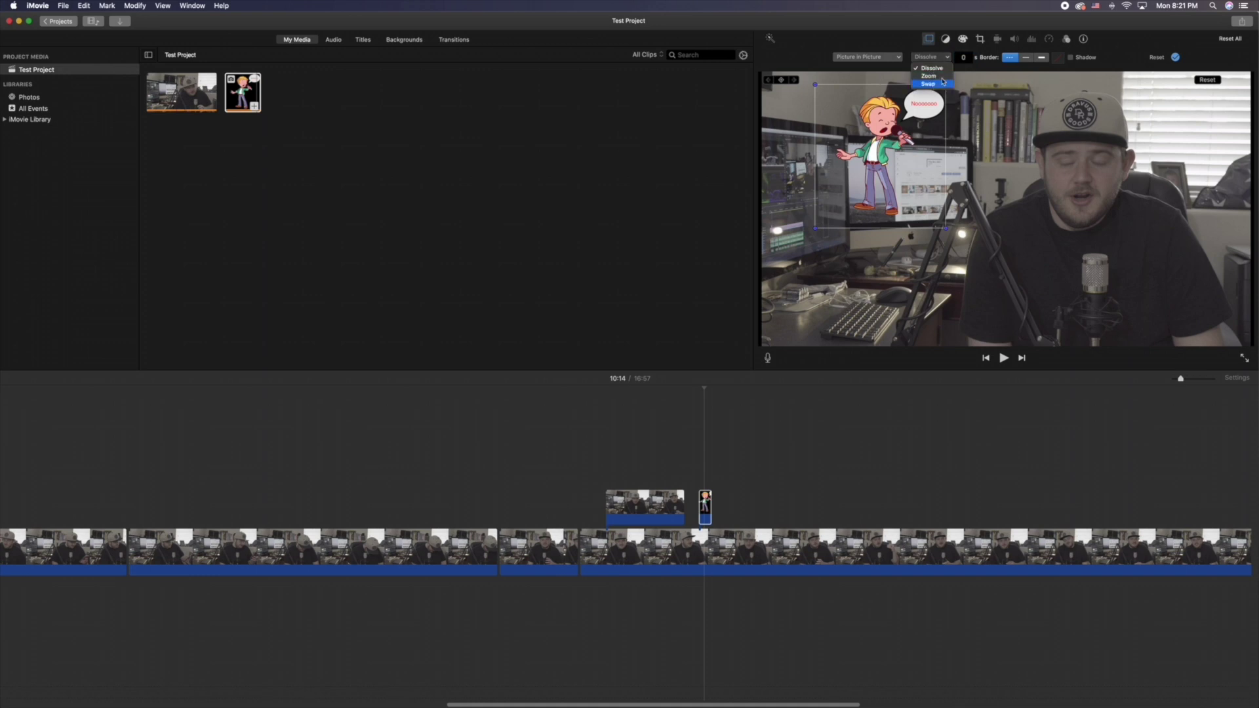
pyautogui.click(933, 84)
pyautogui.click(944, 59)
pyautogui.click(939, 72)
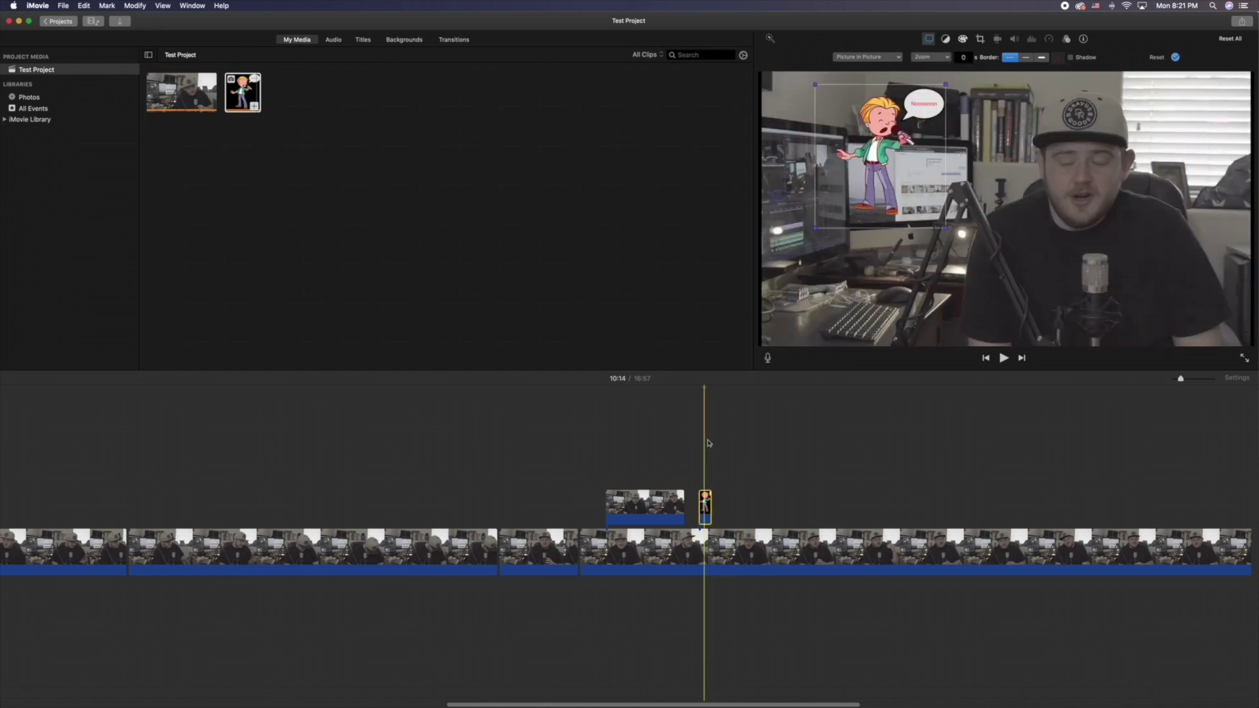
pyautogui.click(963, 59)
pyautogui.write('.5')
pyautogui.press('Return')
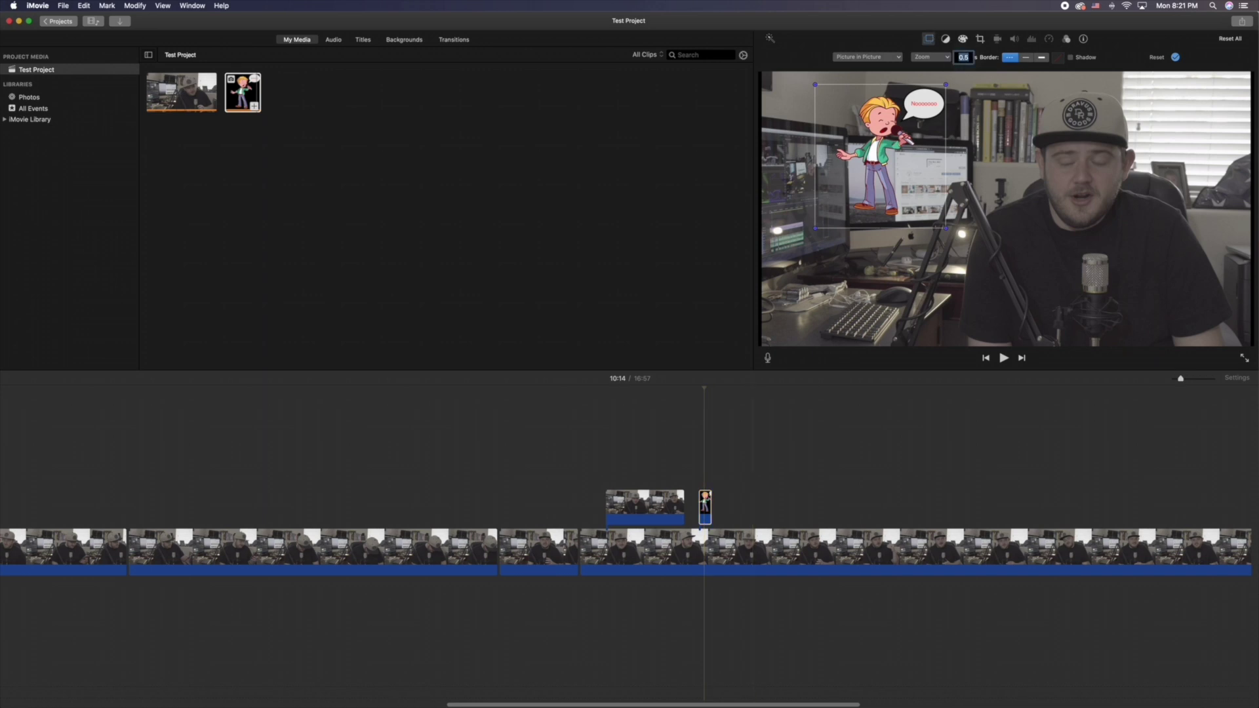
# Play the cartoon inset from its start to preview its Zoom transition.
pyautogui.click(699, 486)
pyautogui.press('space')
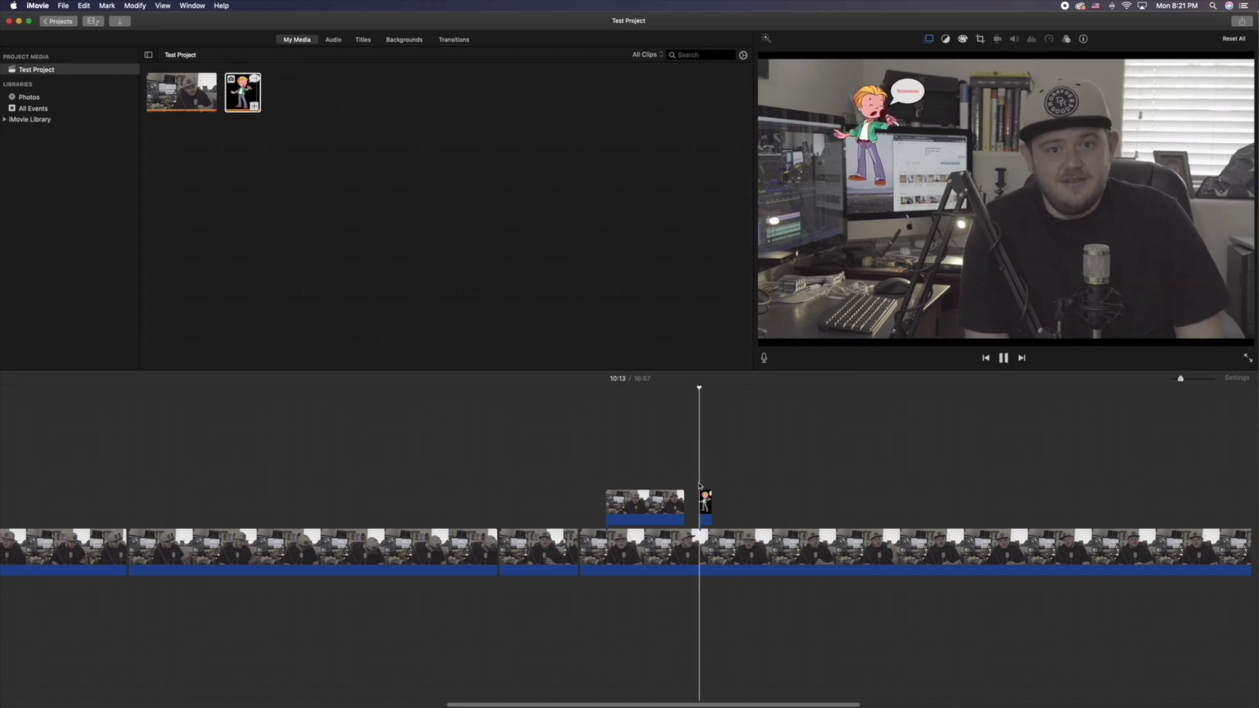
pyautogui.press('space')
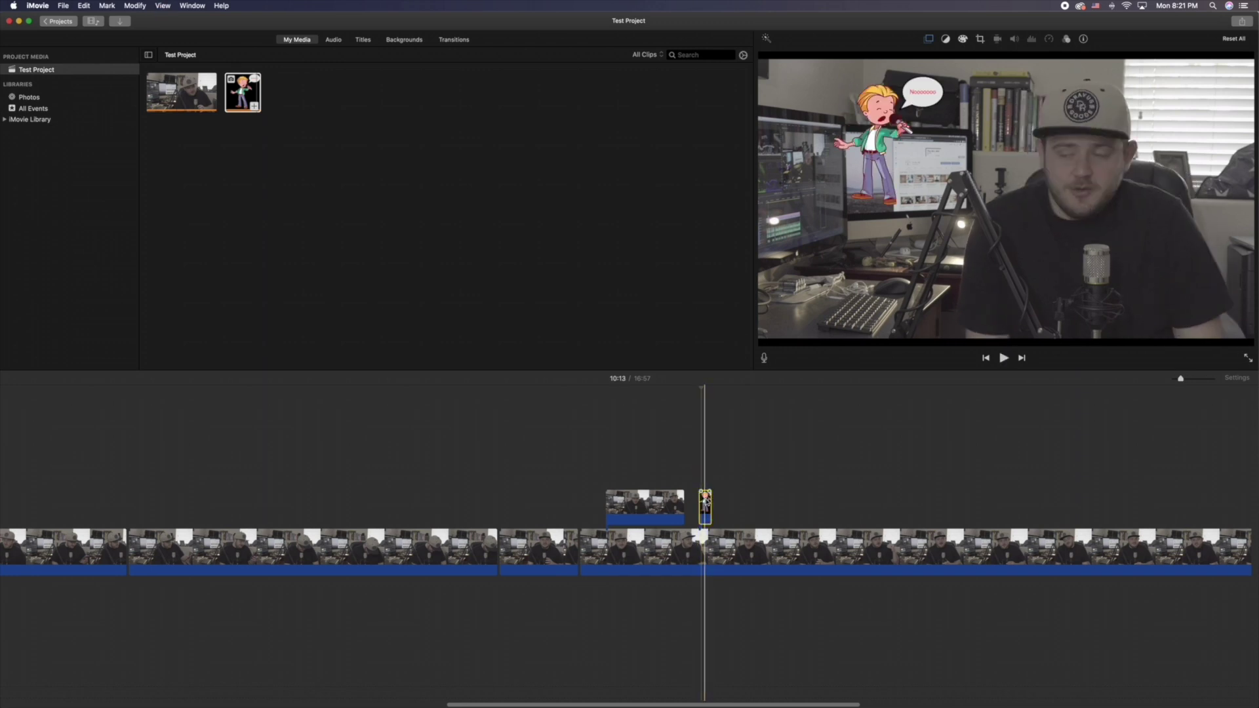
pyautogui.click(707, 494)
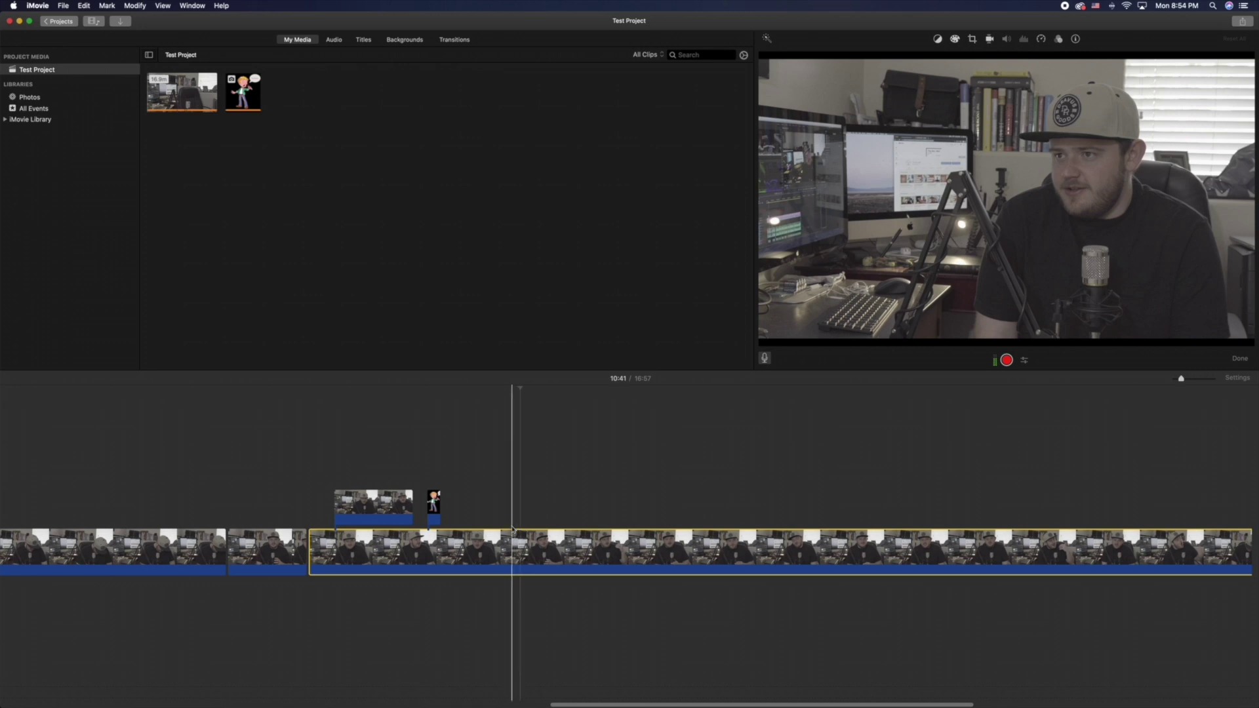
# Try a Crop to Fill framing on the main clip around the man's head and the bookshelf, and apply it.
pyautogui.hscroll(3, 515, 534)
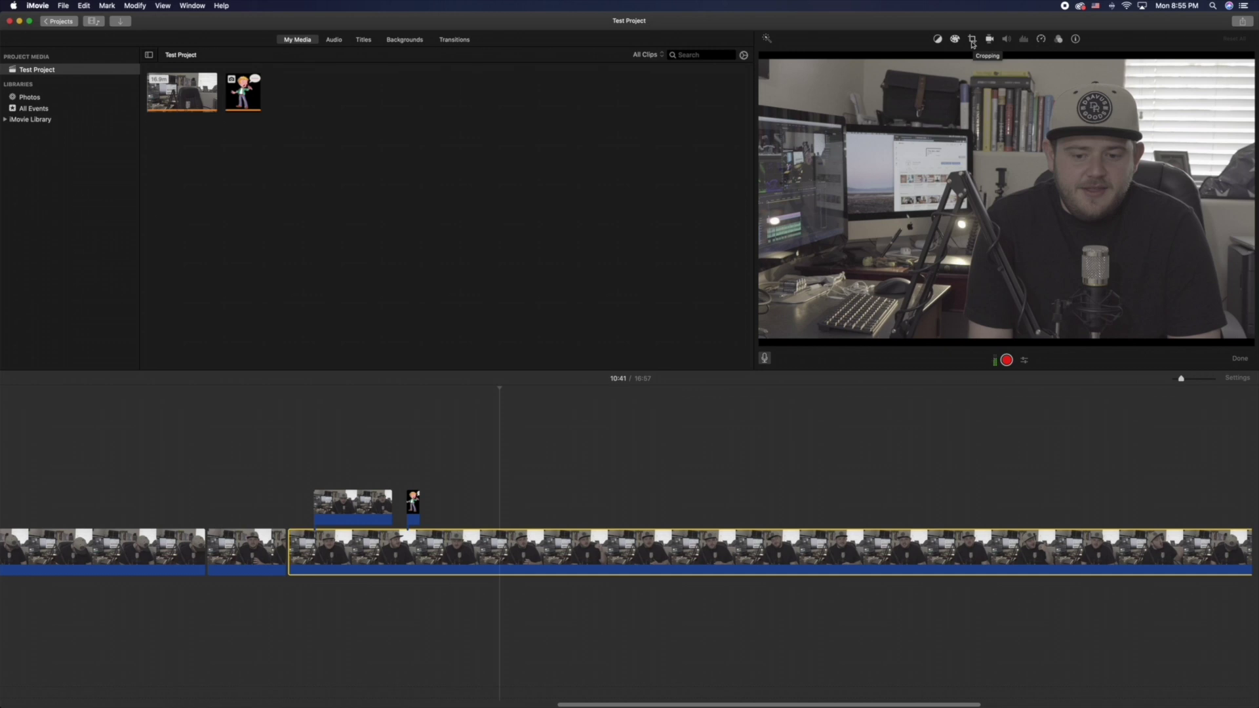
pyautogui.click(972, 40)
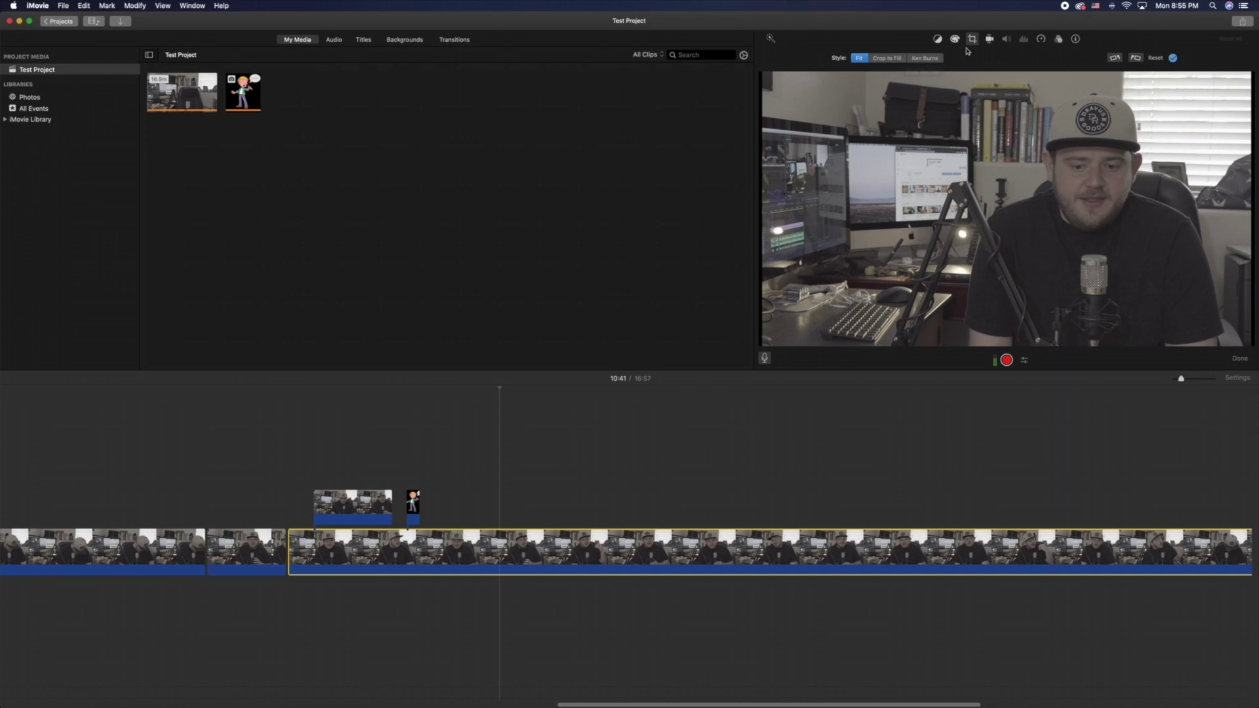
pyautogui.click(888, 58)
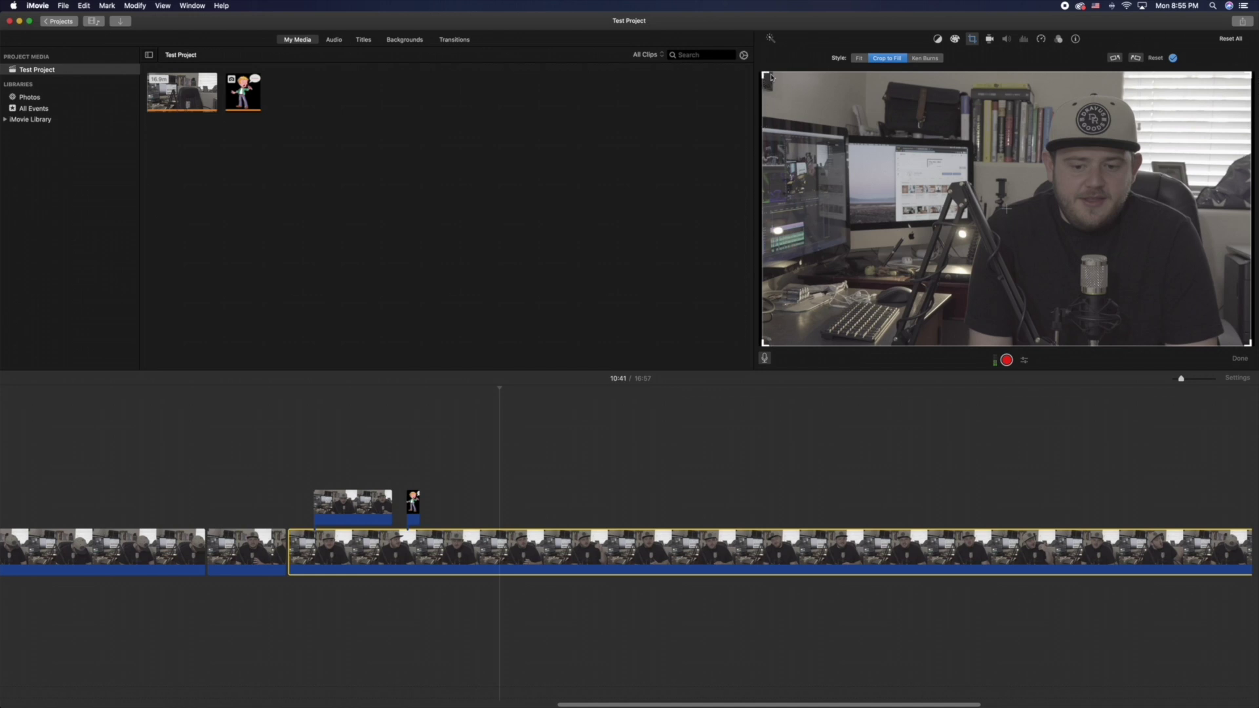
pyautogui.moveTo(764, 75); pyautogui.dragTo(925, 160)
pyautogui.moveTo(1009, 234); pyautogui.dragTo(1001, 156)
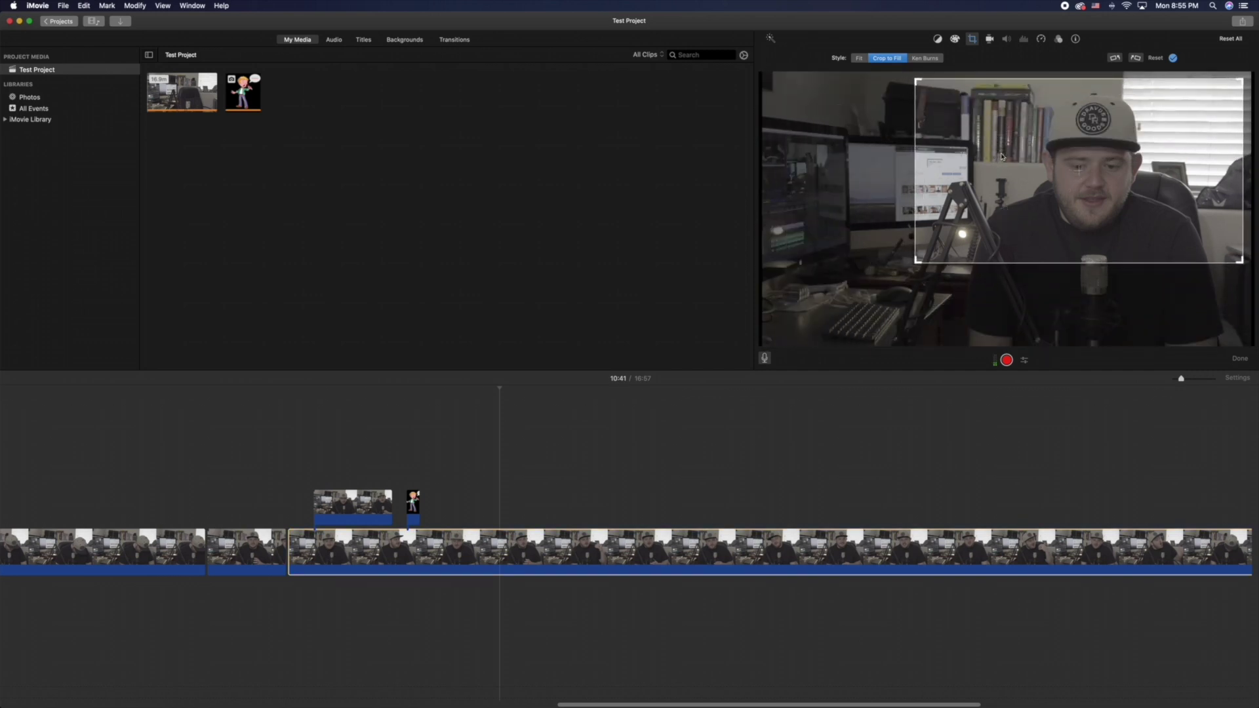
pyautogui.click(1173, 58)
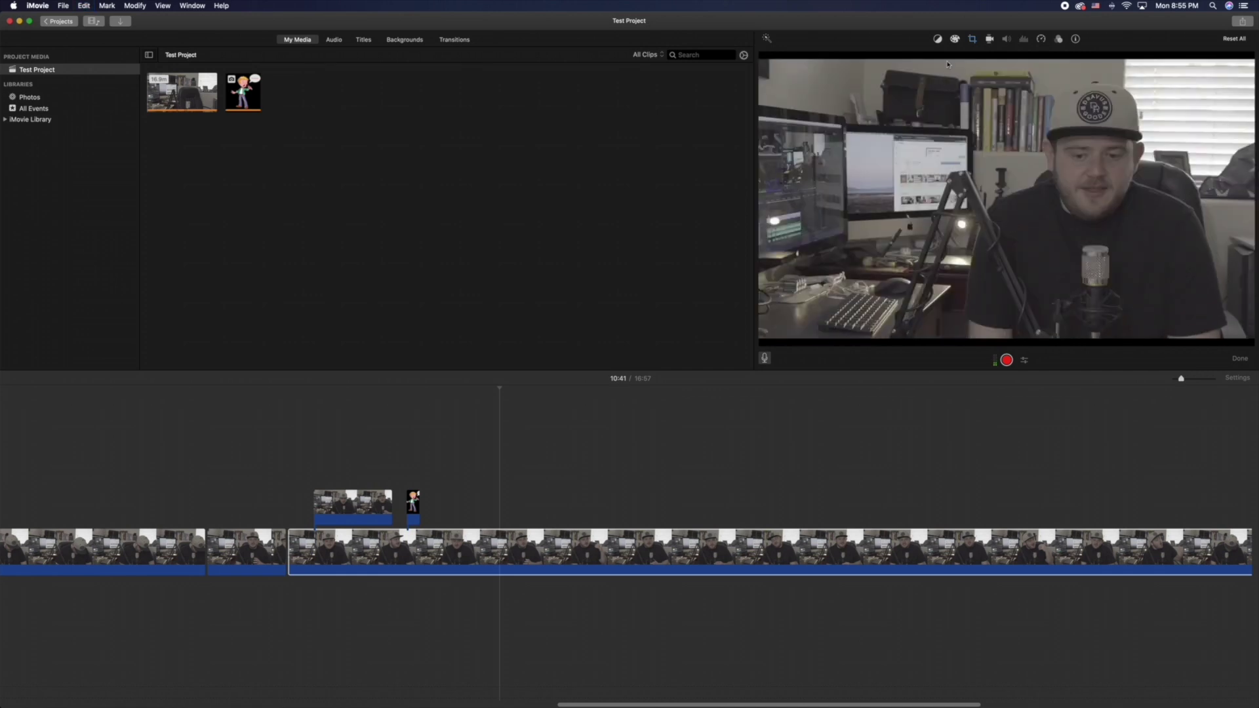
# Delete the short segment directly before the long clip that carries the overlays on the main track.
pyautogui.click(515, 551)
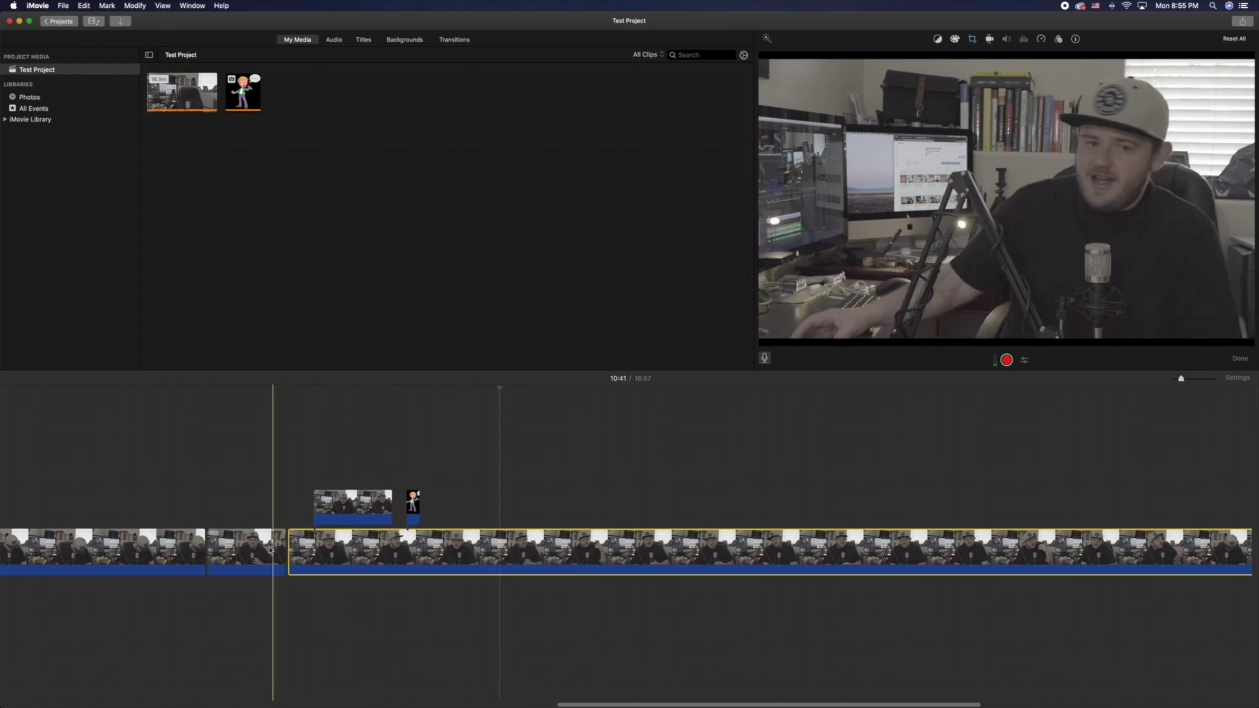
pyautogui.click(220, 545)
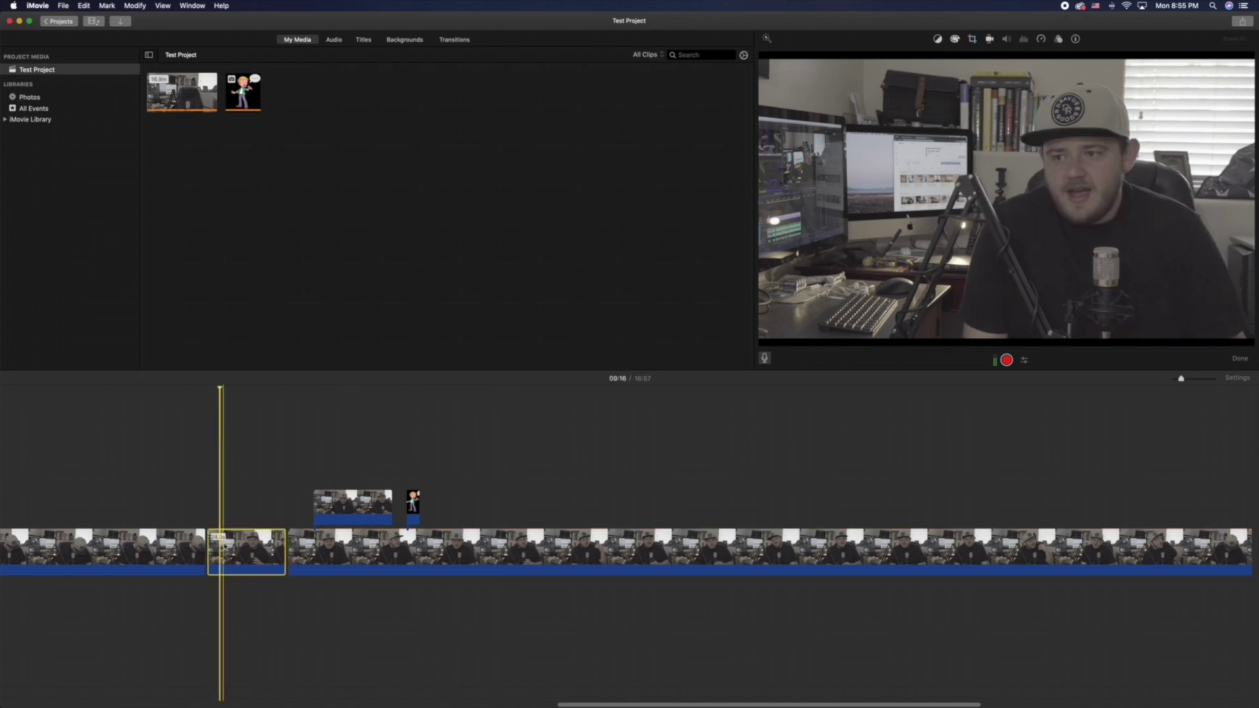
pyautogui.press('Delete')
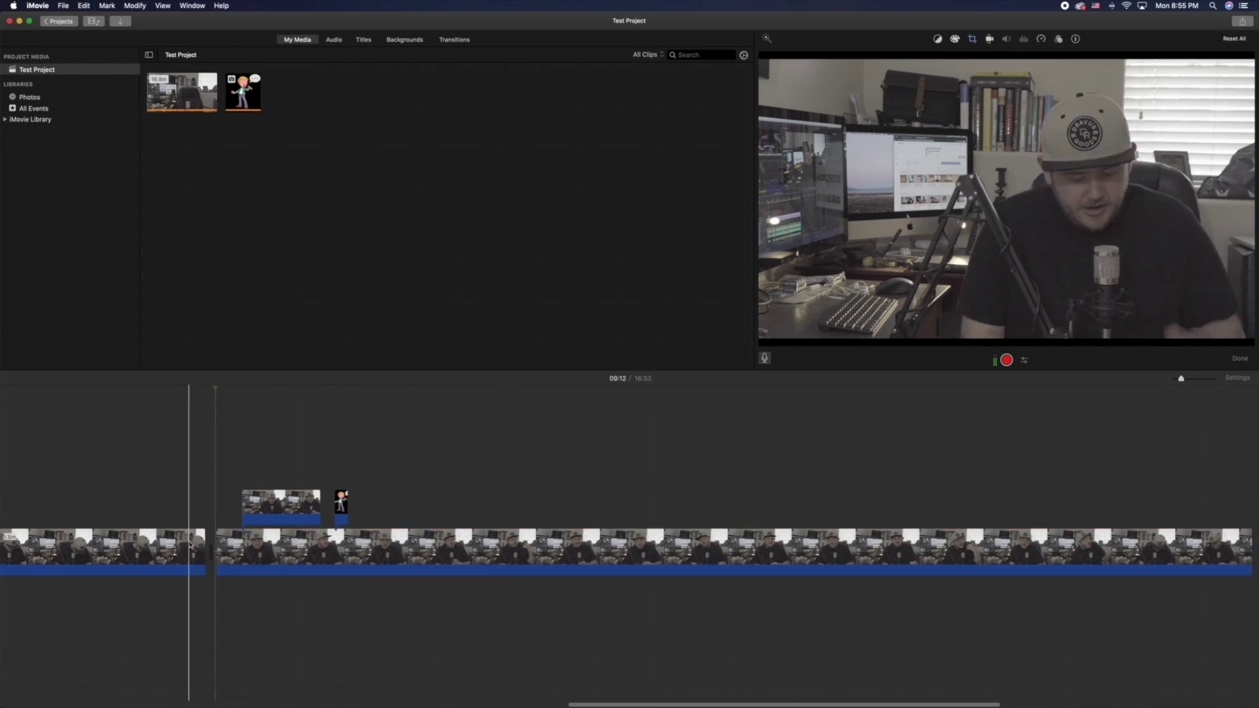
# Delete both the picture-in-picture video clip and the cartoon image above the main track.
pyautogui.click(187, 544)
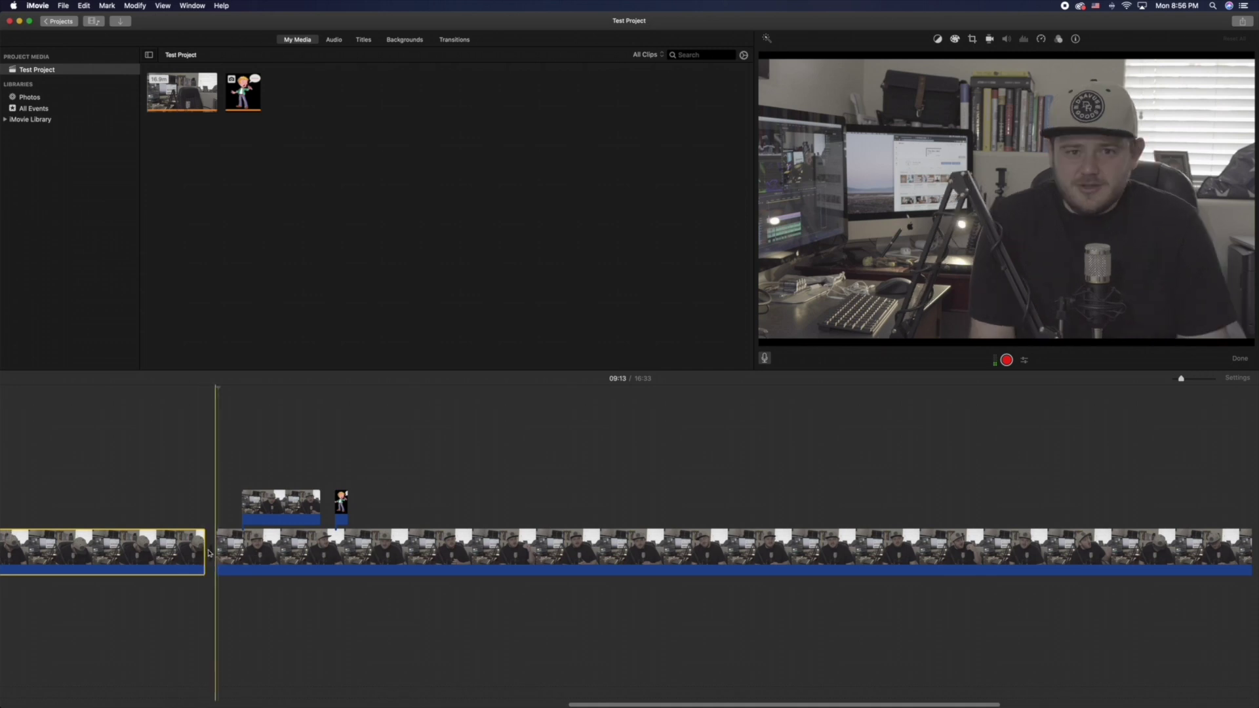
pyautogui.moveTo(232, 448); pyautogui.dragTo(355, 509)
pyautogui.press('Delete')
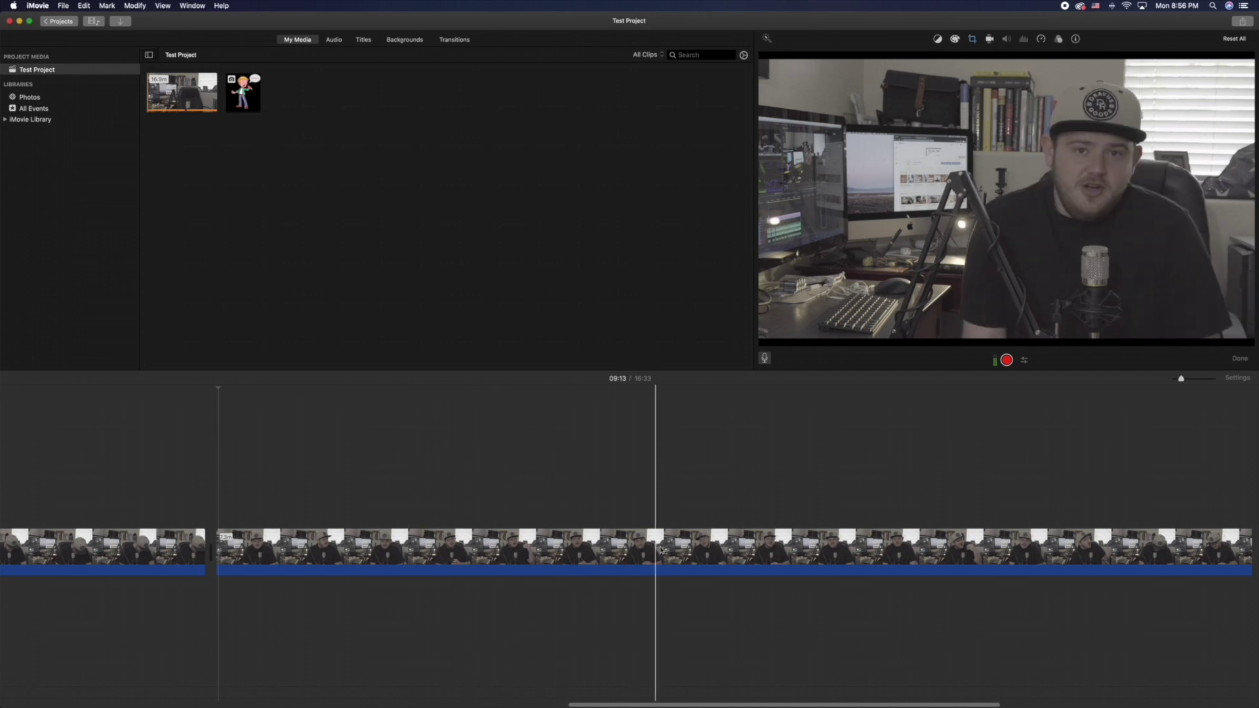
# Split the long main-track clip at 11:41.
pyautogui.click(704, 547)
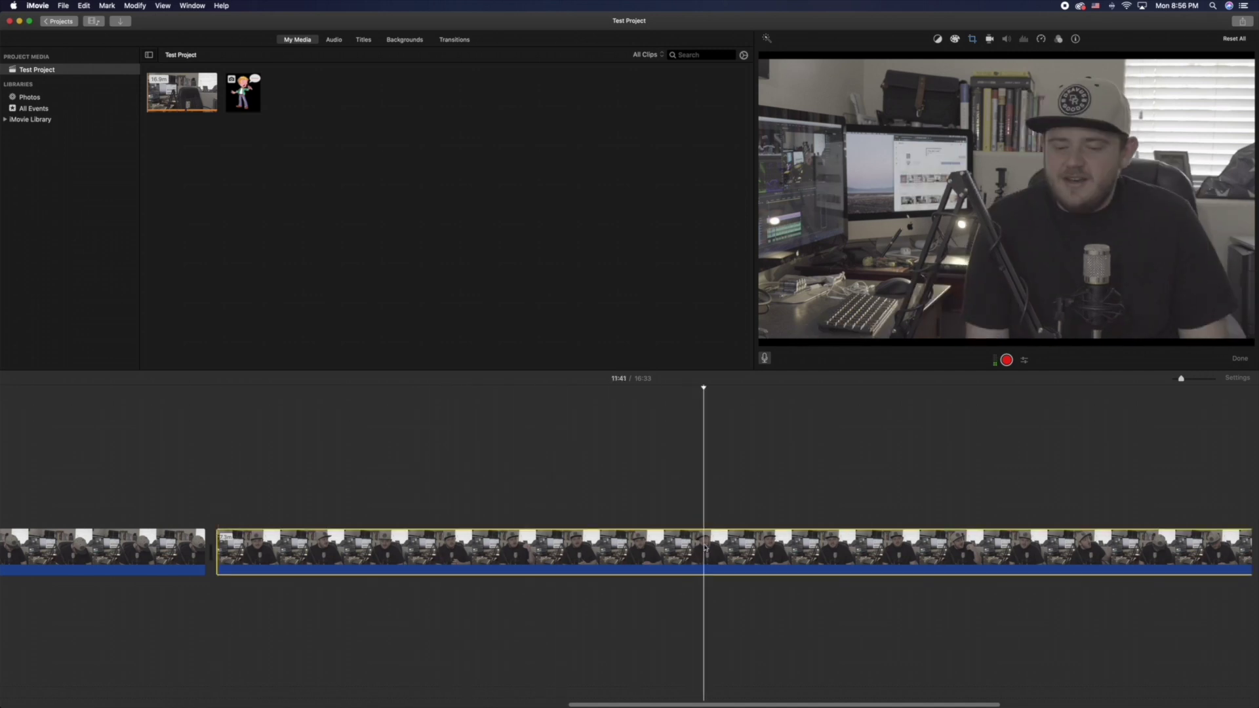
pyautogui.press('super+b')
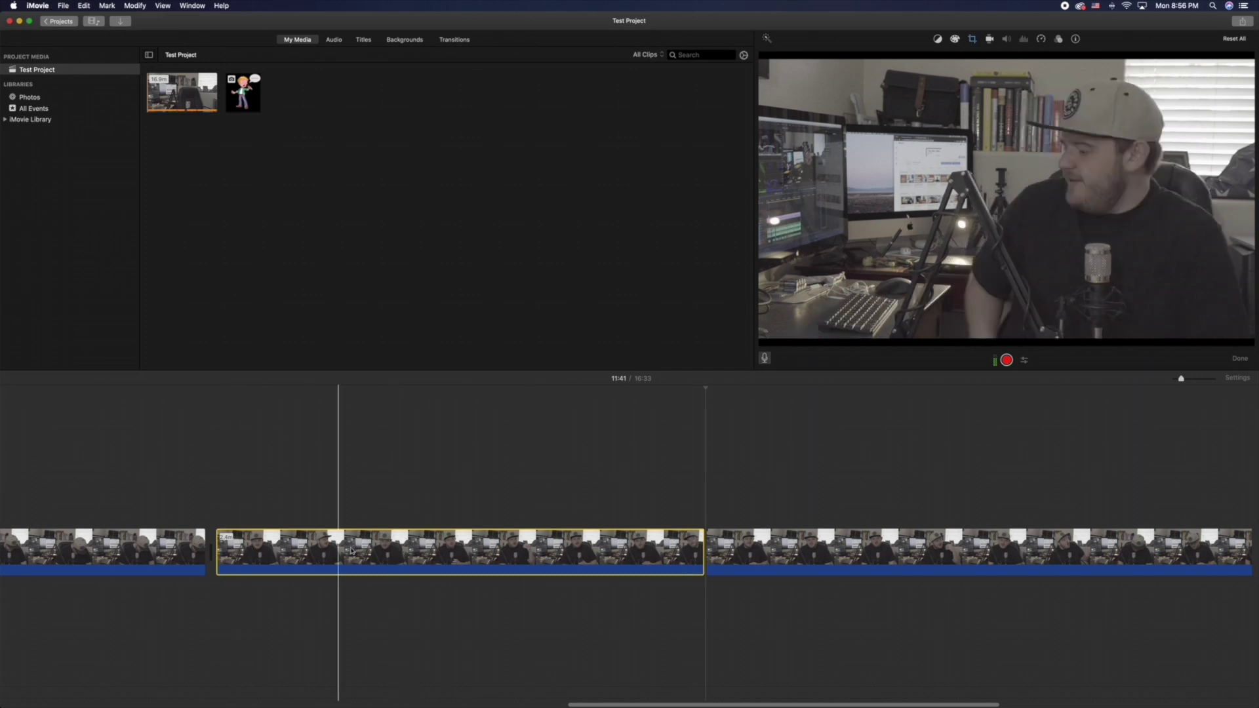
# Apply a tighter Crop to Fill framing to the clip ending at 11:41, covering the man, the bookshelf and the nearer monitor.
pyautogui.click(457, 545)
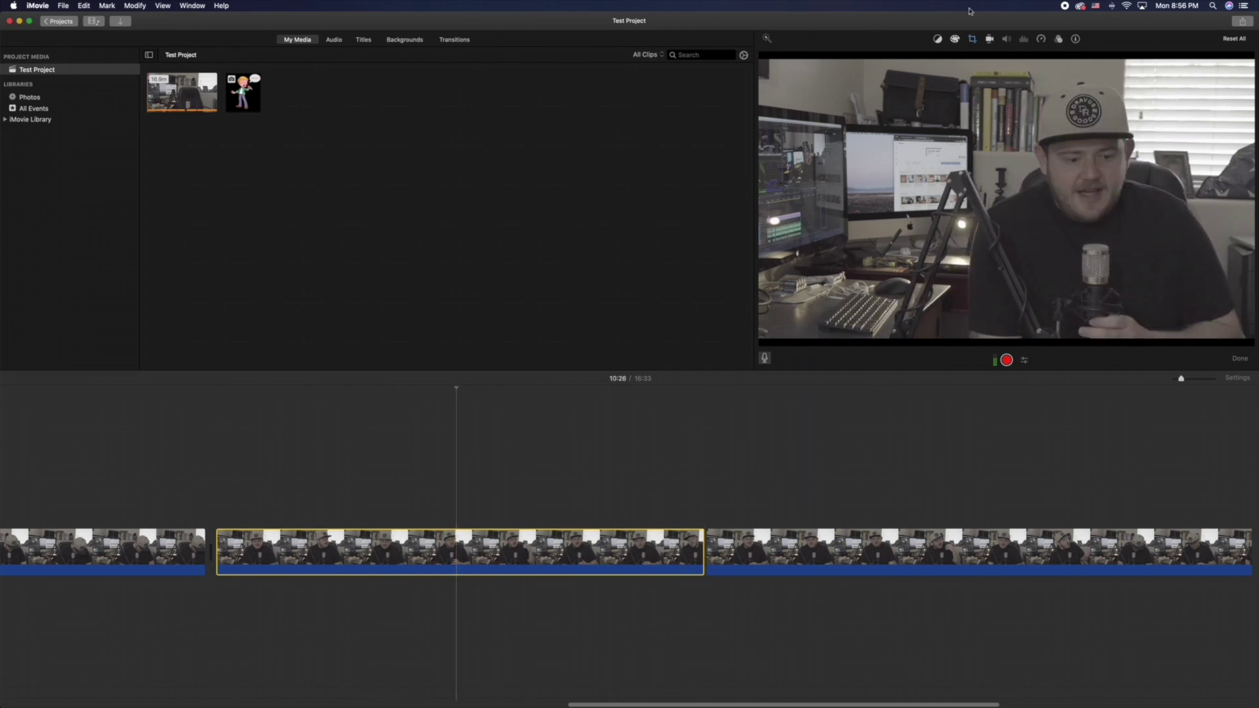
pyautogui.click(972, 40)
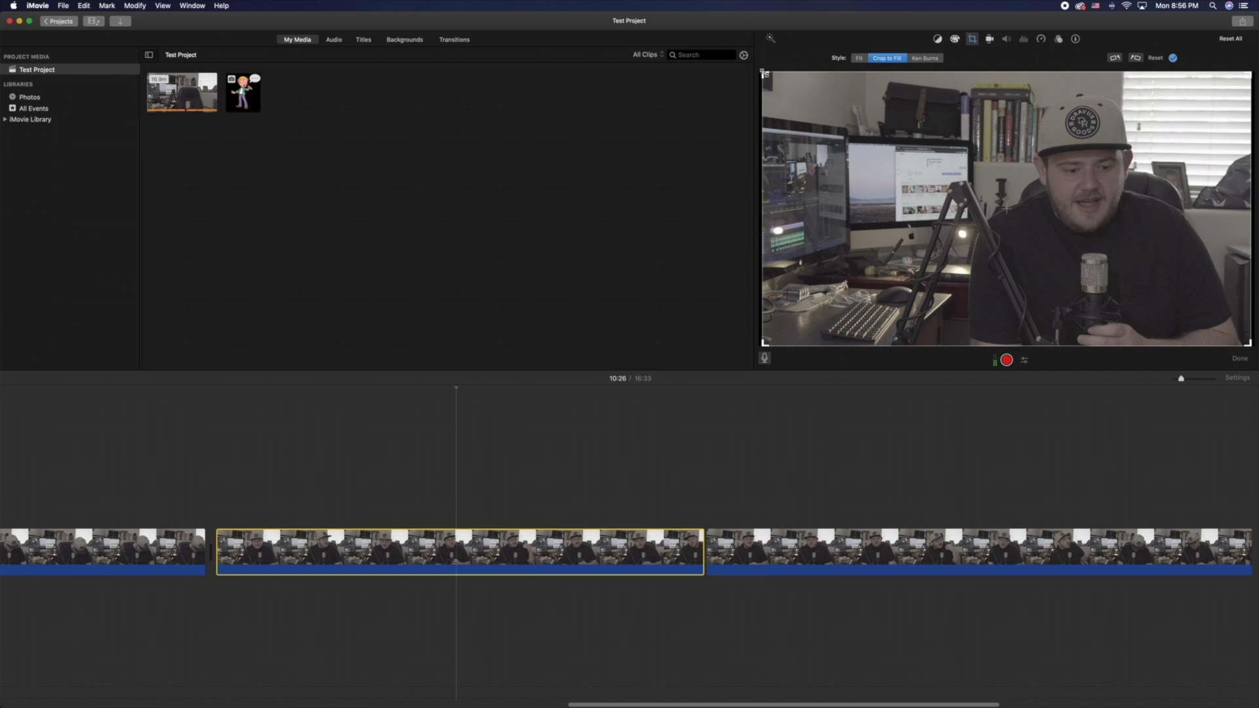
pyautogui.moveTo(763, 76); pyautogui.dragTo(842, 117)
pyautogui.moveTo(911, 197); pyautogui.dragTo(946, 182)
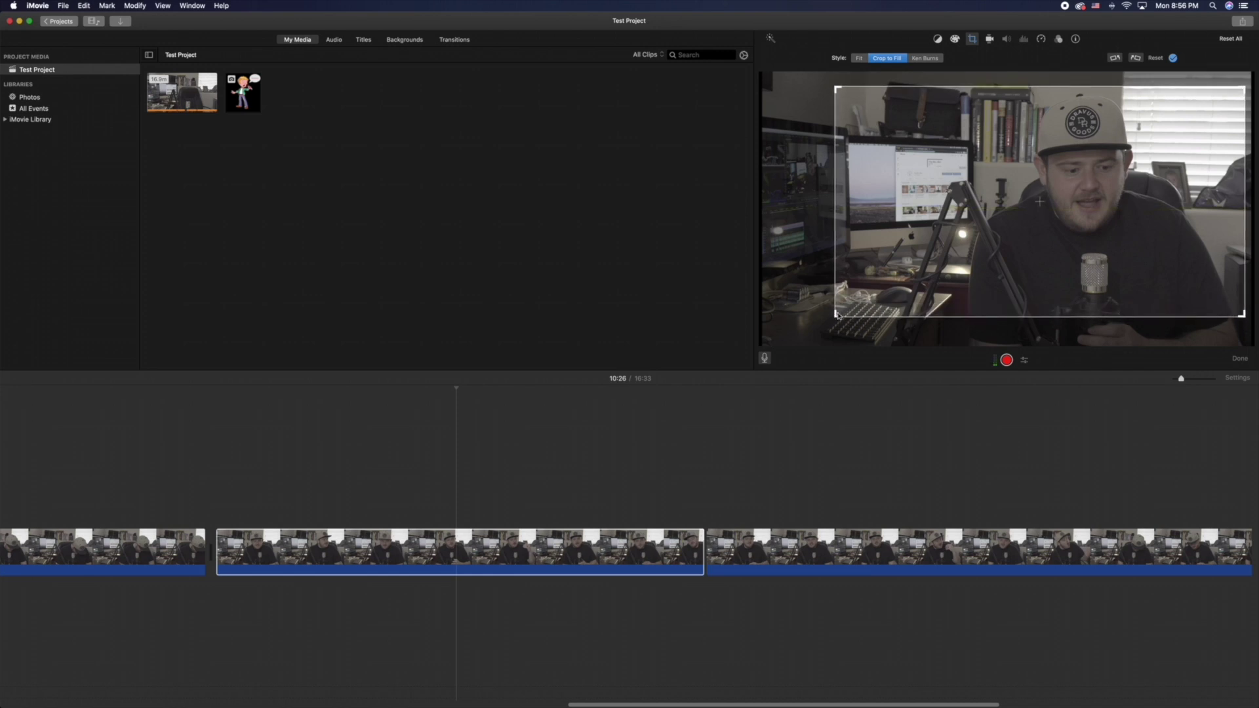
pyautogui.moveTo(836, 315); pyautogui.dragTo(931, 261)
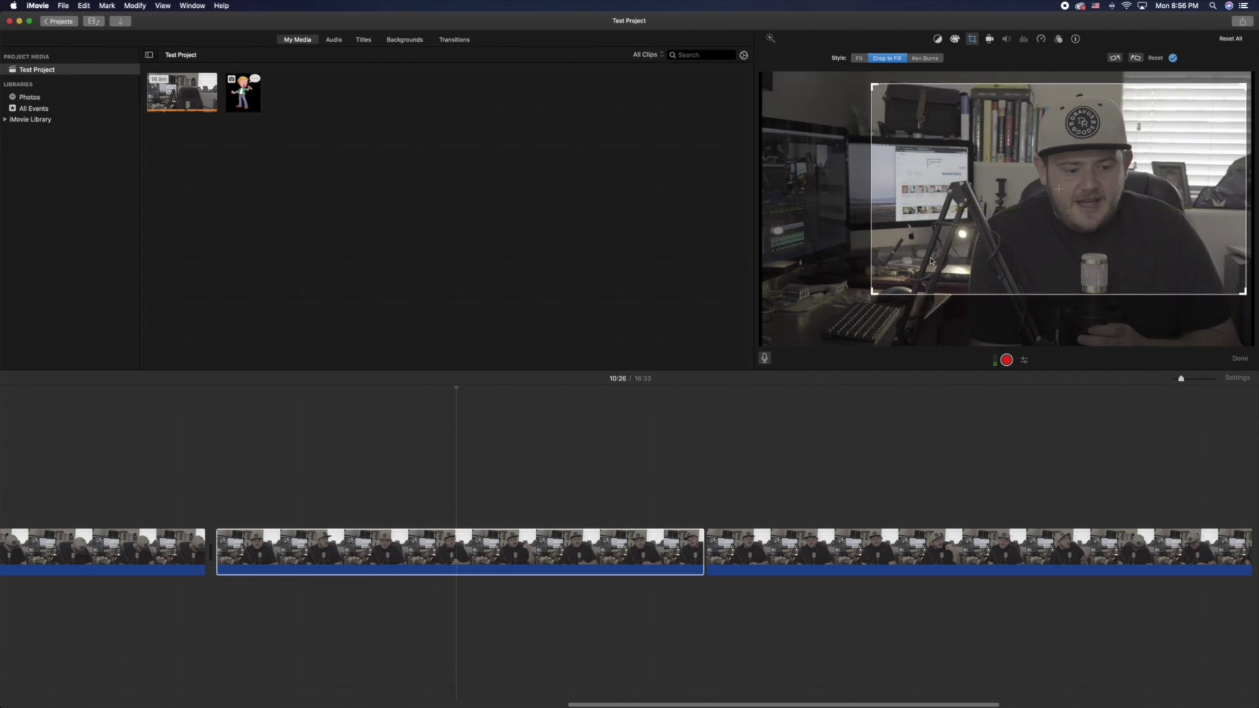
pyautogui.click(1174, 59)
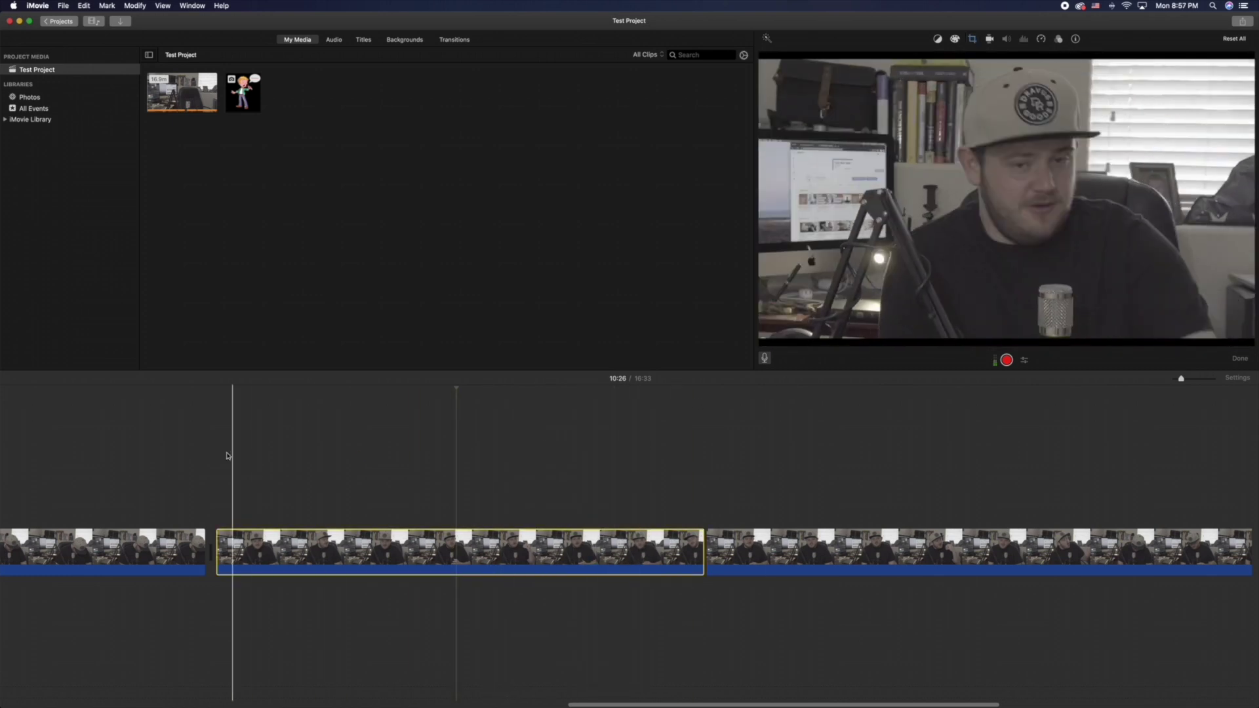
# Play from 09:05 across the cut into the cropped clip to check the change in framing.
pyautogui.click(183, 465)
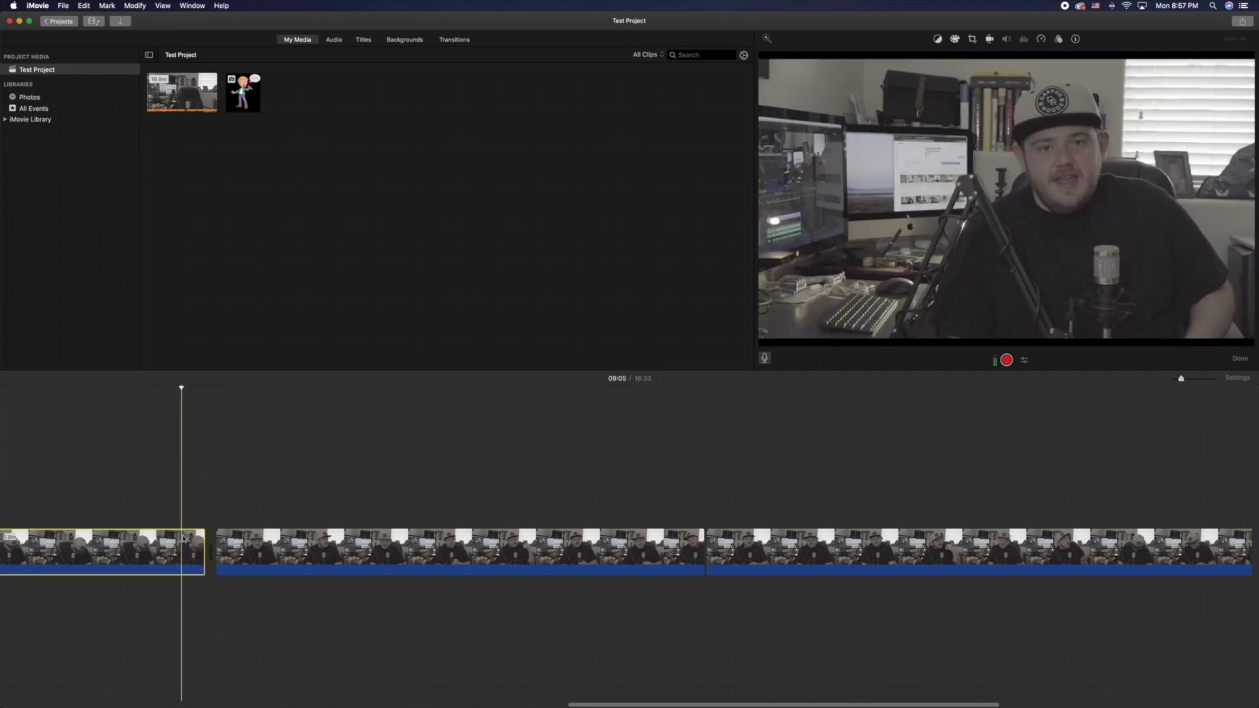
pyautogui.press('space')
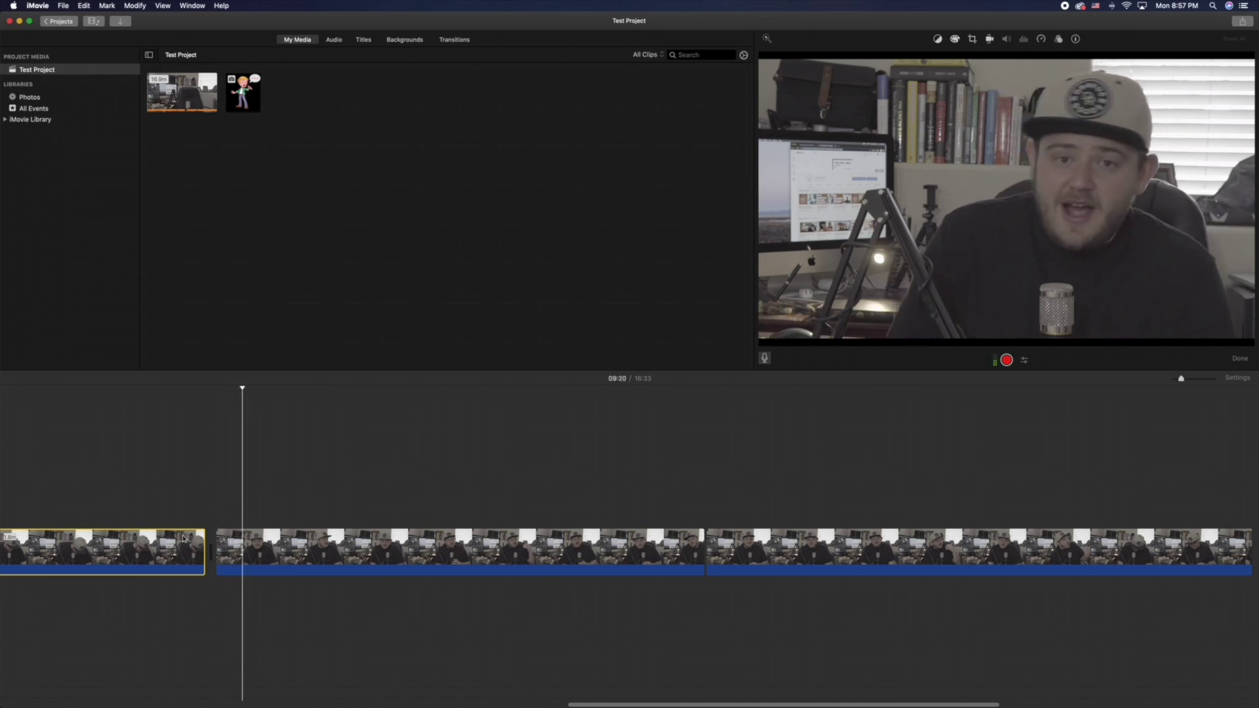
pyautogui.click(313, 563)
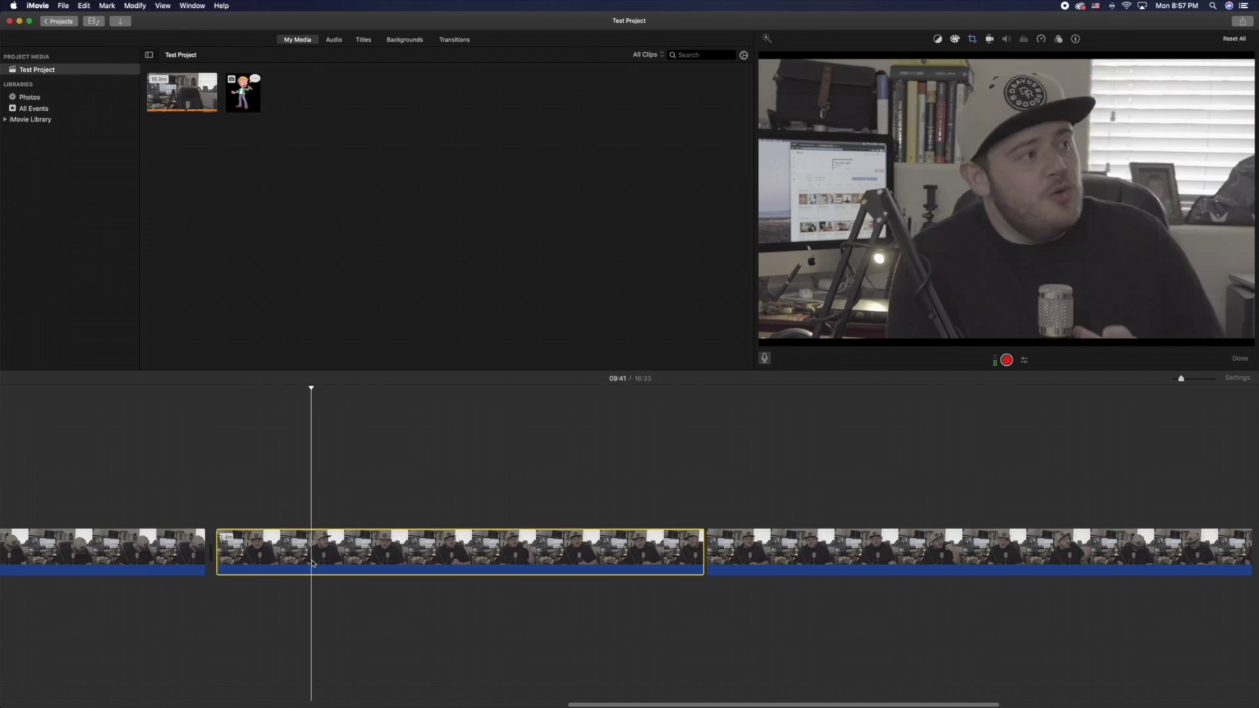
# Split the main-track clip that begins at 11:41 at 13:17.
pyautogui.click(696, 551)
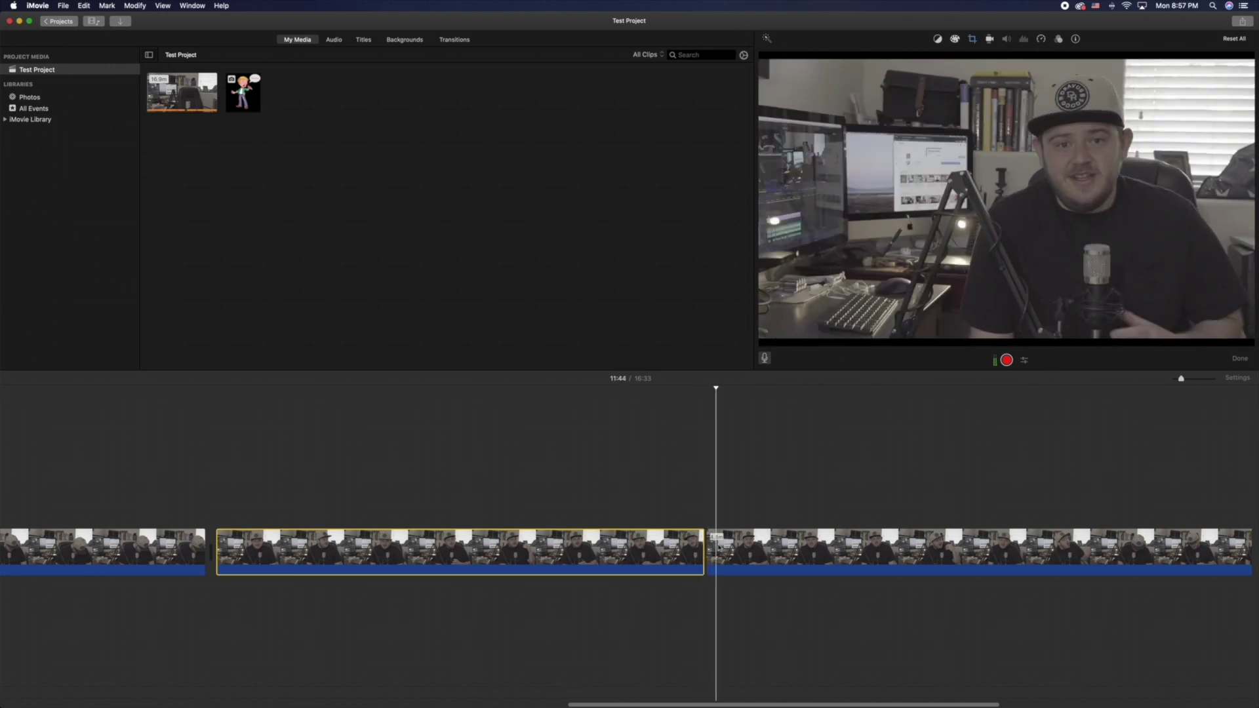
pyautogui.click(749, 556)
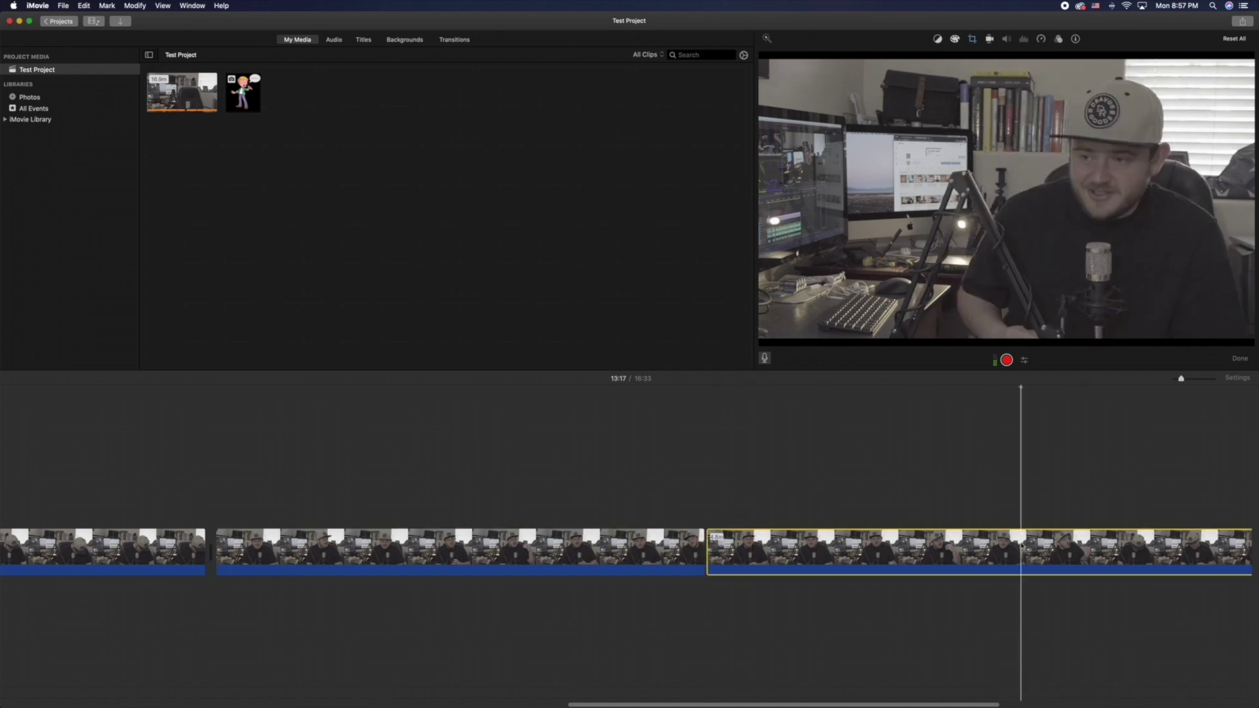
pyautogui.press('super+b')
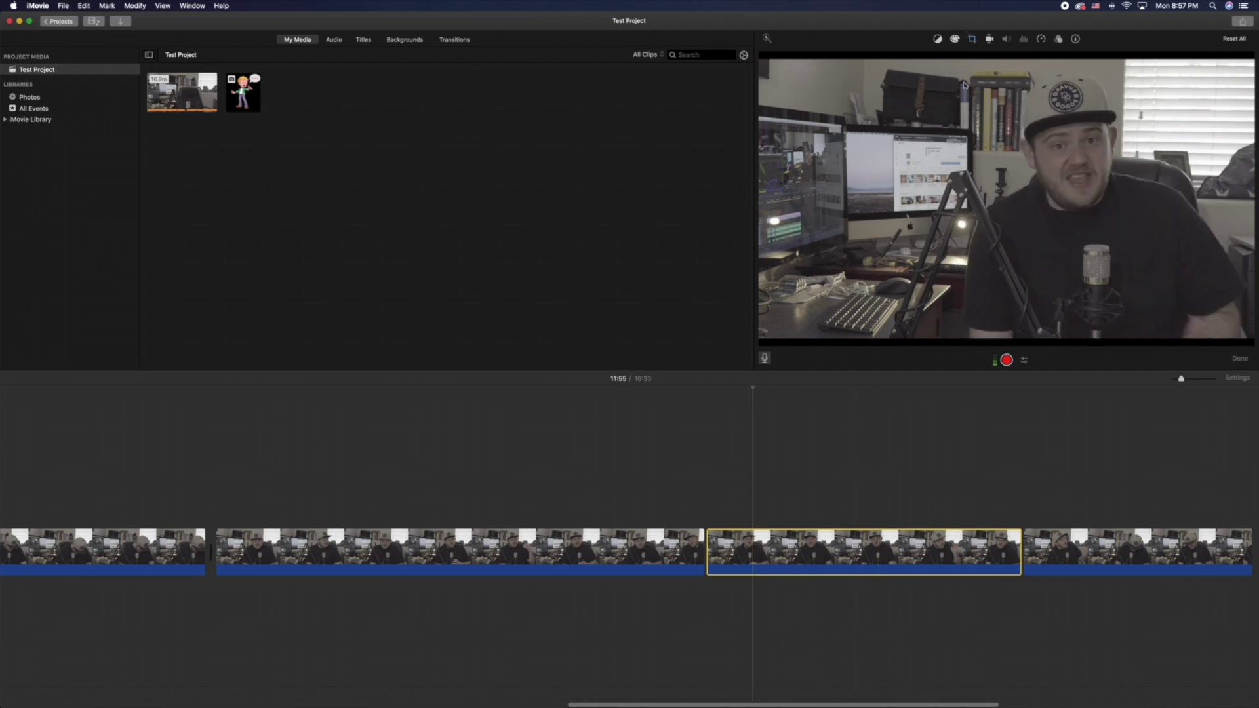
# Switch the segment from 11:41 to 13:17 to Ken Burns and shrink its Start frame around the nearer monitor, bookshelf and man's head.
pyautogui.click(973, 41)
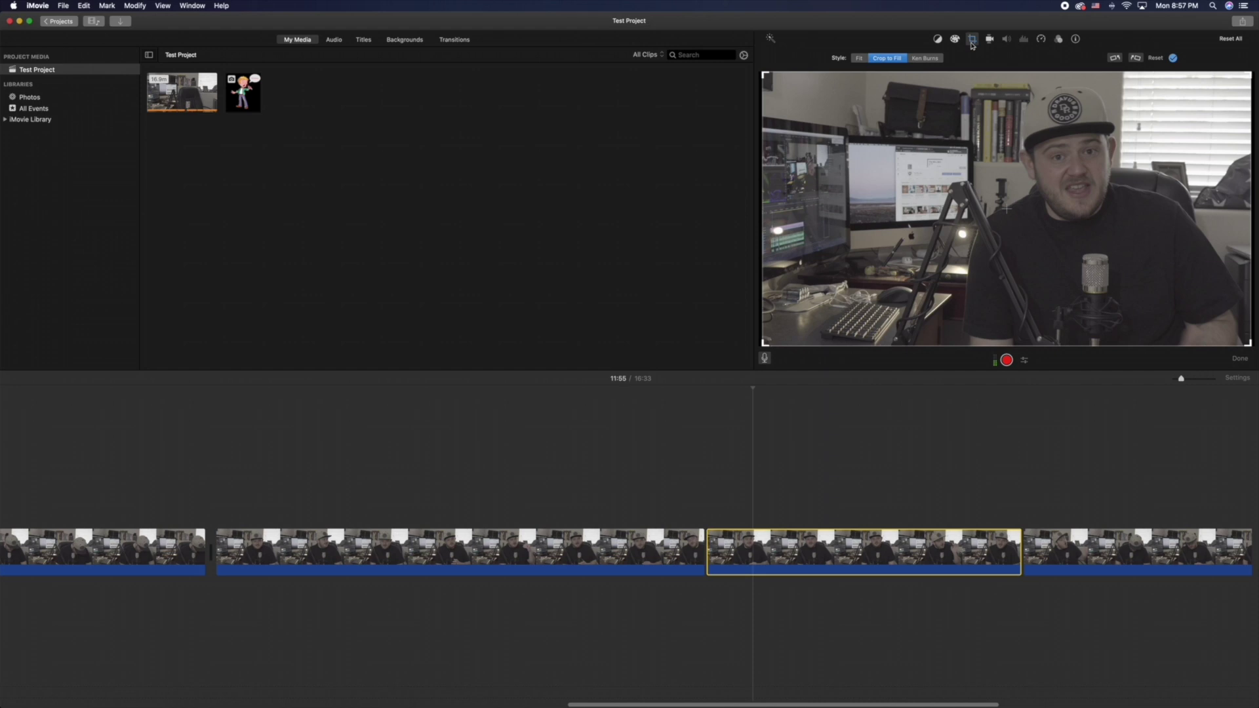
pyautogui.click(925, 59)
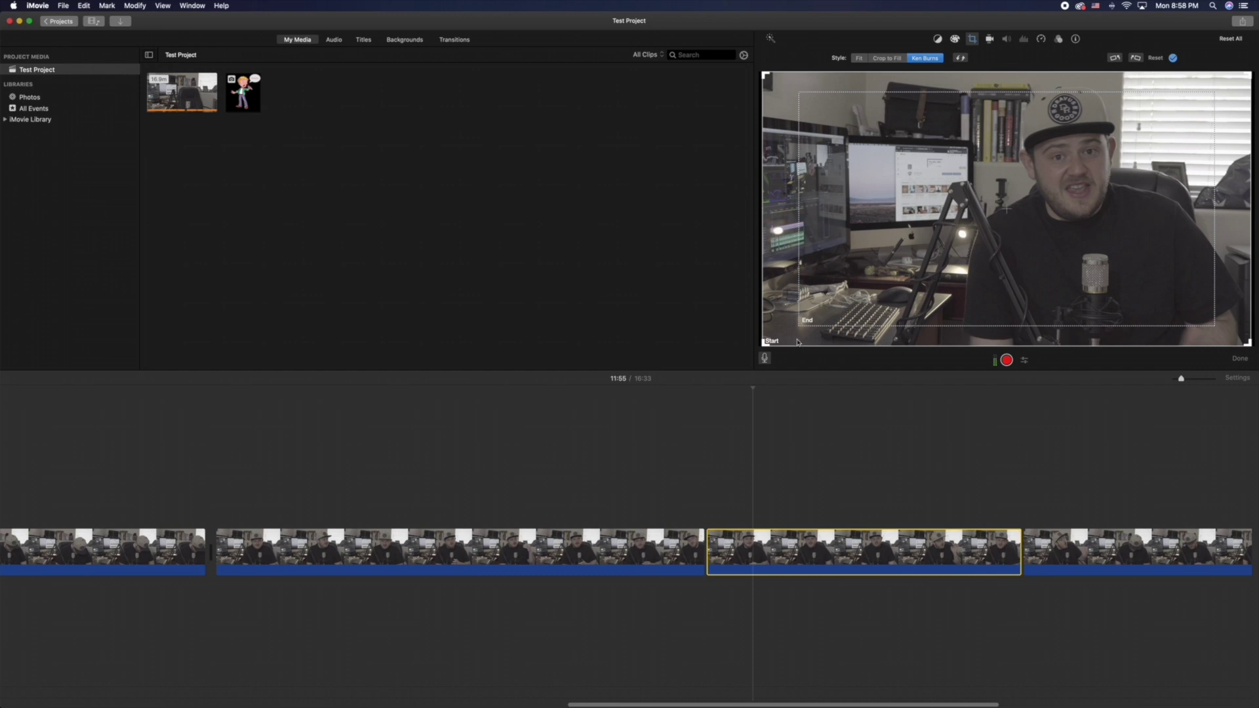
pyautogui.moveTo(1247, 342); pyautogui.dragTo(1069, 229)
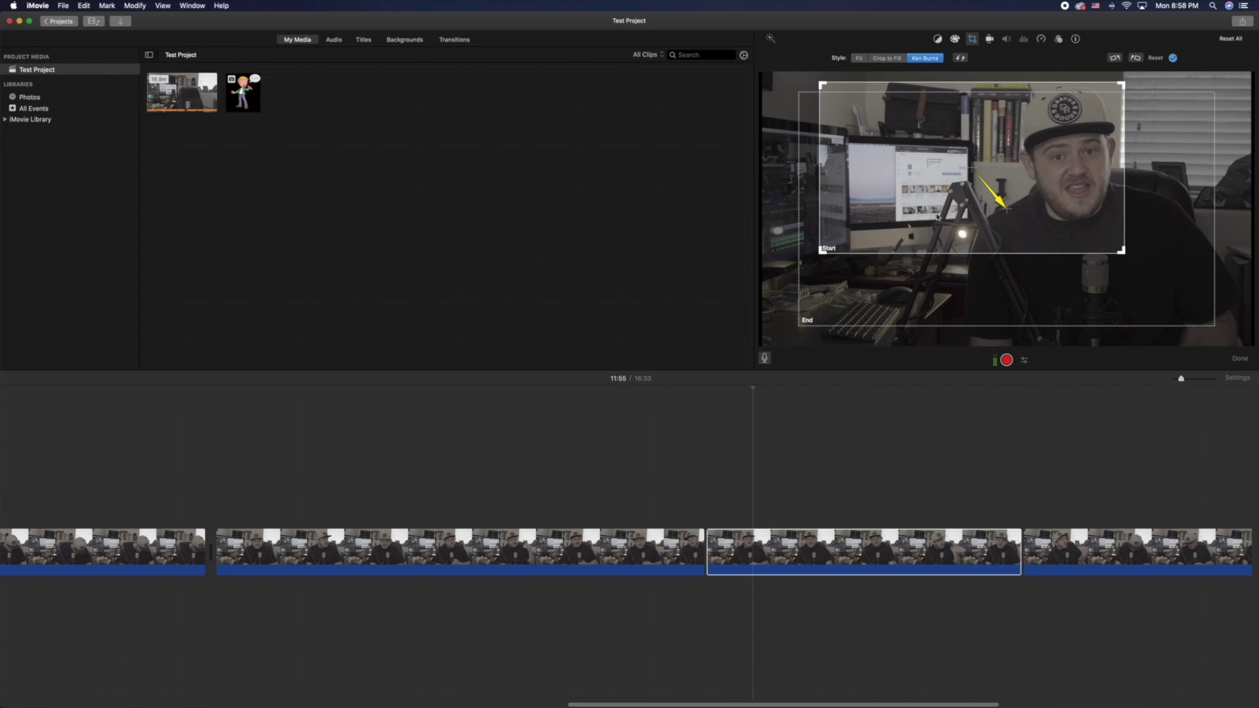
# Shrink and shift the segment's Ken Burns End frame around the man's head and bookshelf, level with the Start frame, and apply it.
pyautogui.click(843, 320)
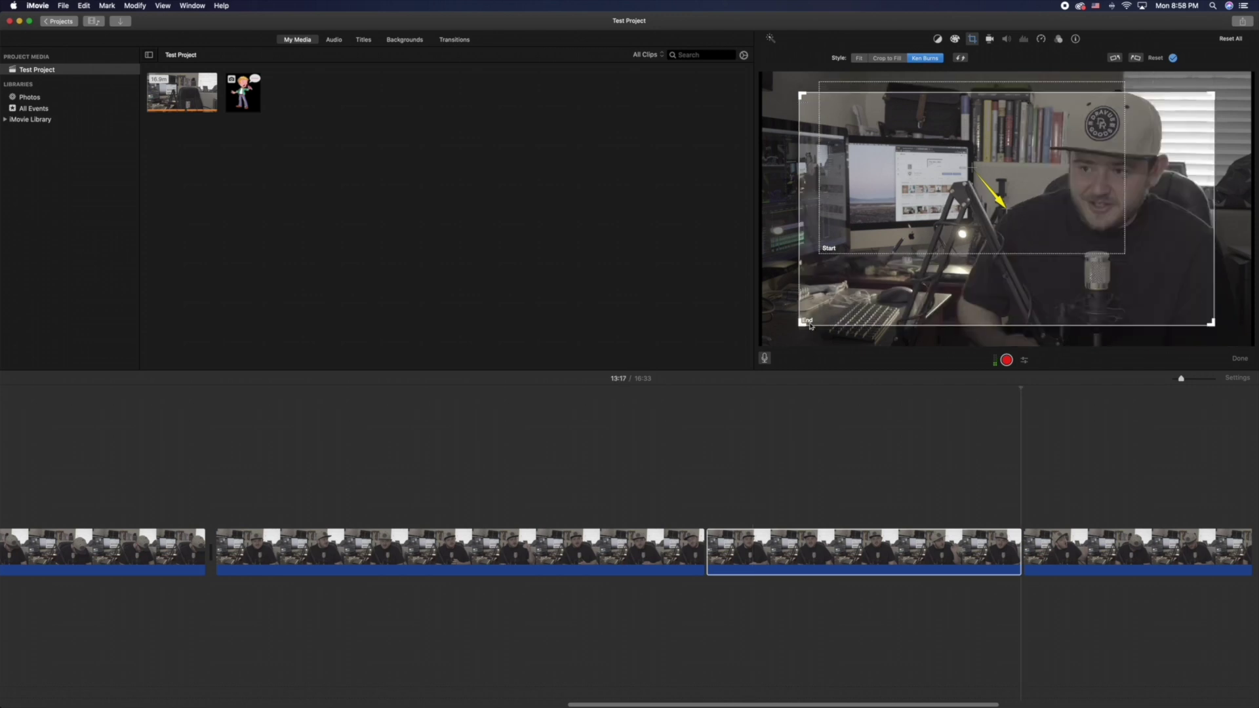
pyautogui.moveTo(800, 323); pyautogui.dragTo(931, 266)
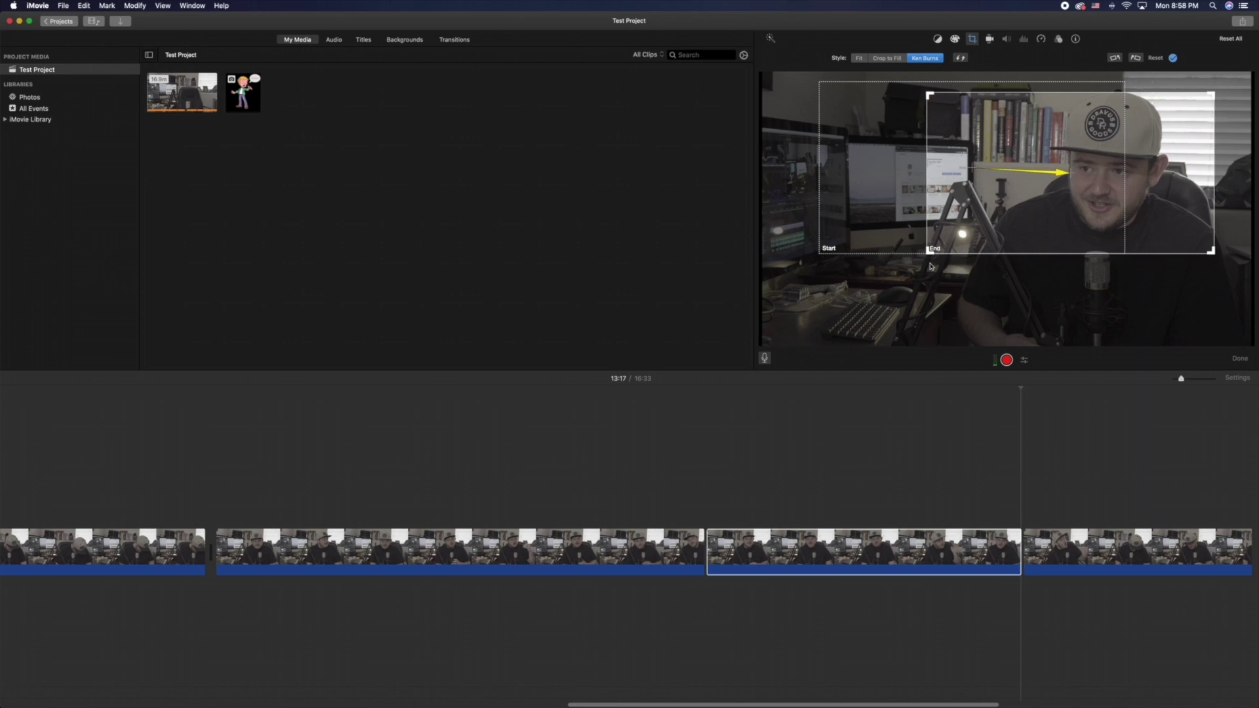
pyautogui.moveTo(1031, 223); pyautogui.dragTo(1065, 222)
pyautogui.moveTo(962, 92)
pyautogui.mouseDown()
pyautogui.moveTo(926, 68)
pyautogui.moveTo(949, 79)
pyautogui.mouseUp()
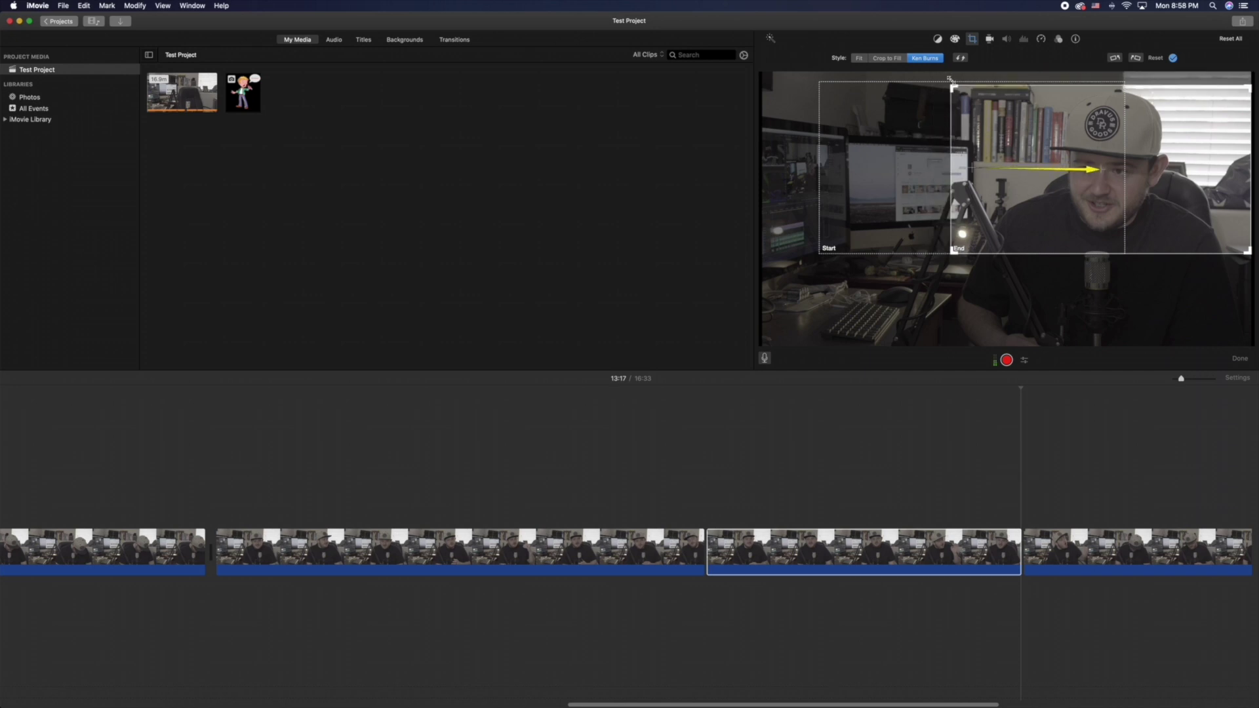
pyautogui.click(1174, 59)
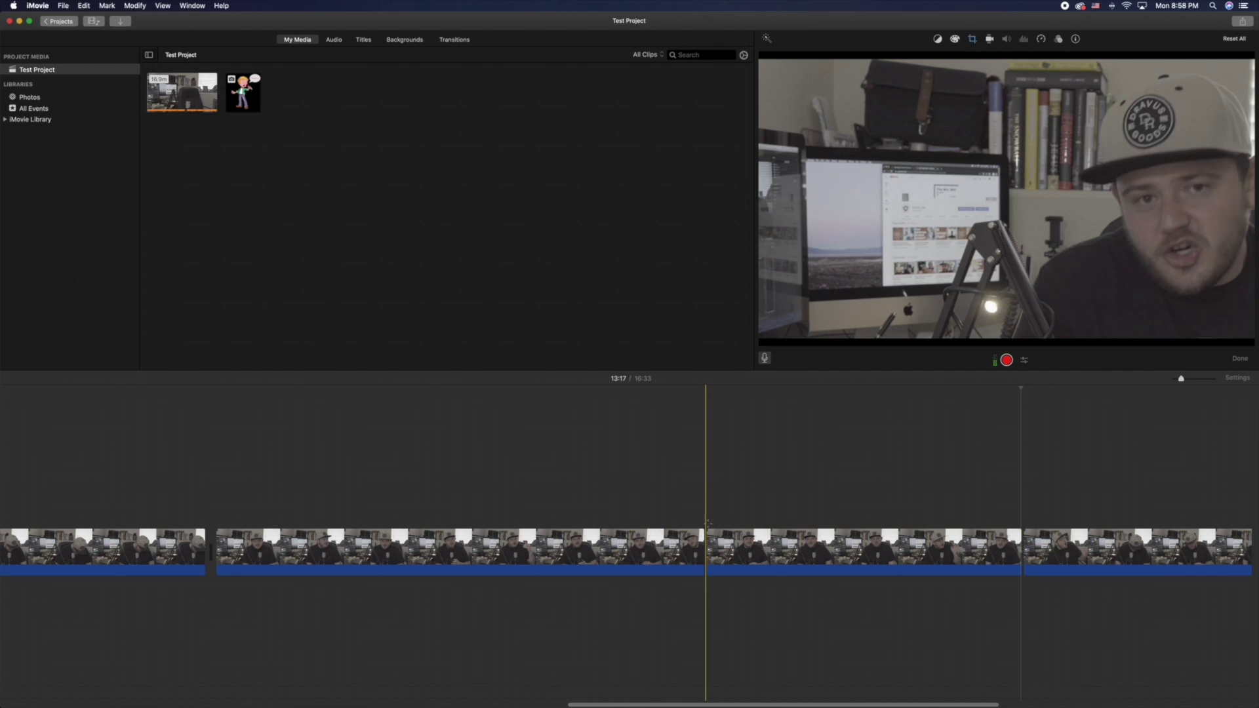
# Play the Ken Burns segment from 11:41 and scrub through it to check the sideways pan.
pyautogui.click(707, 525)
pyautogui.press('space')
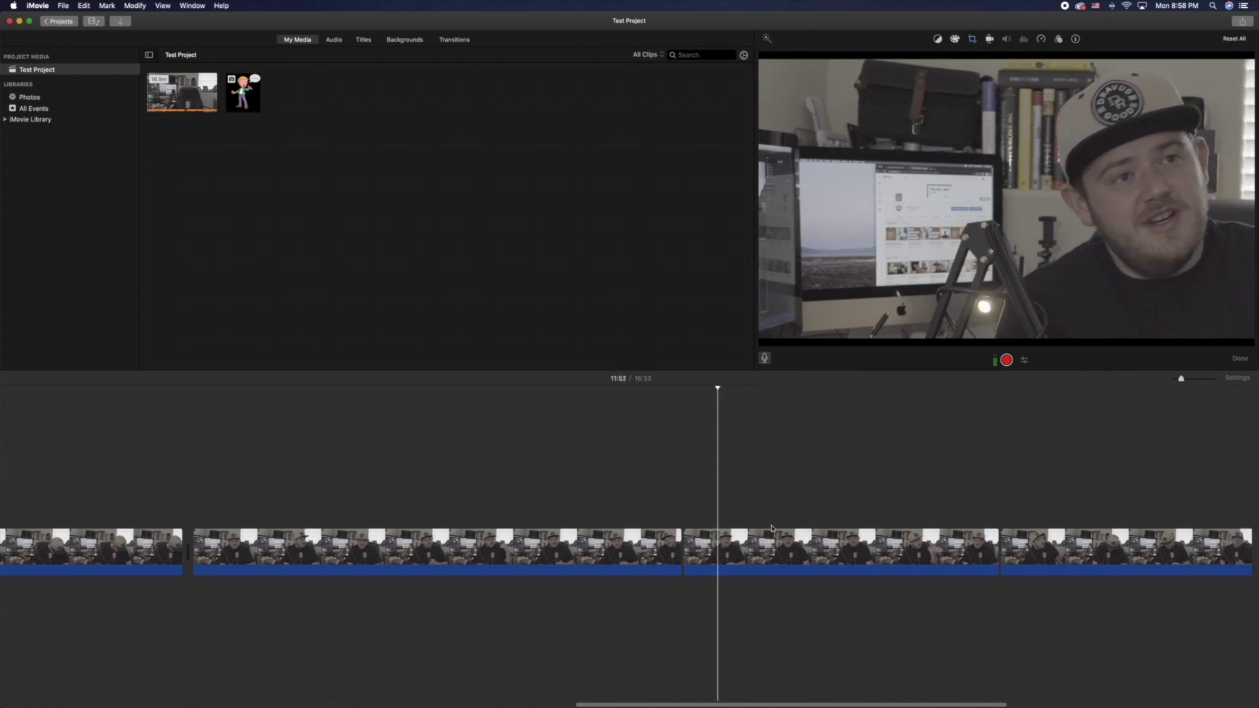
pyautogui.moveTo(723, 389); pyautogui.dragTo(775, 390)
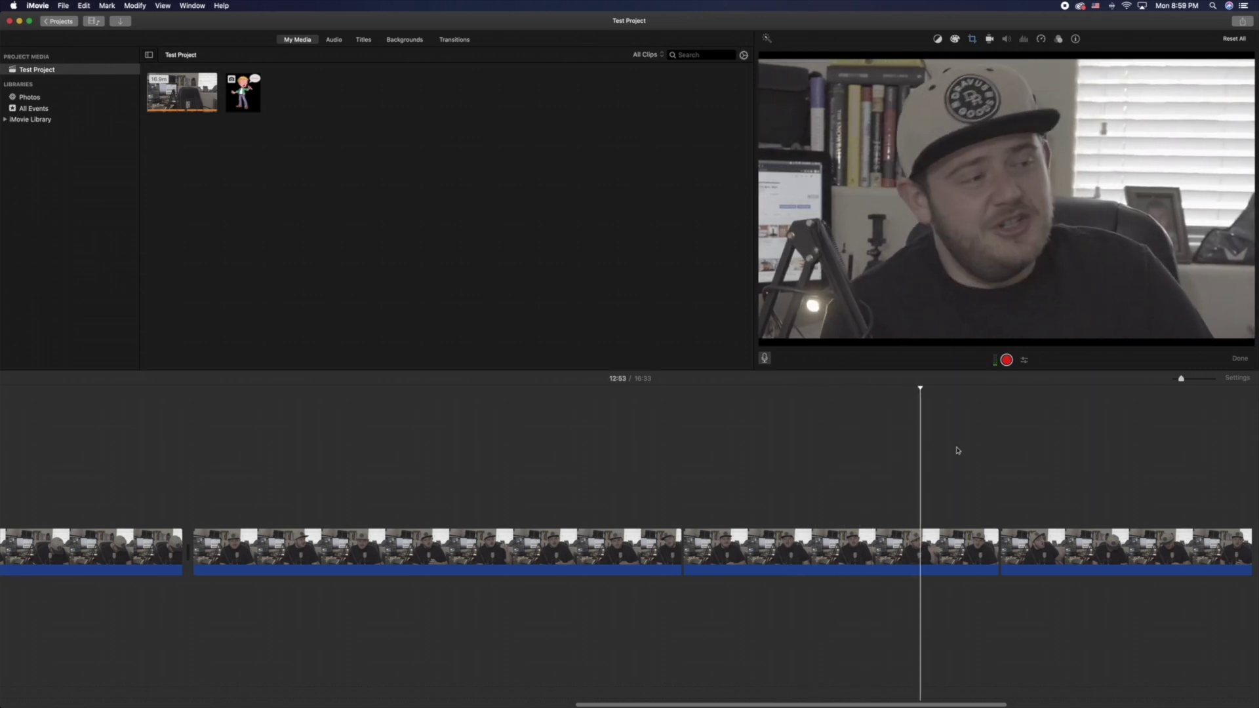
# Try splitting the Ken Burns segment at 12:21, and undo the split.
pyautogui.click(815, 547)
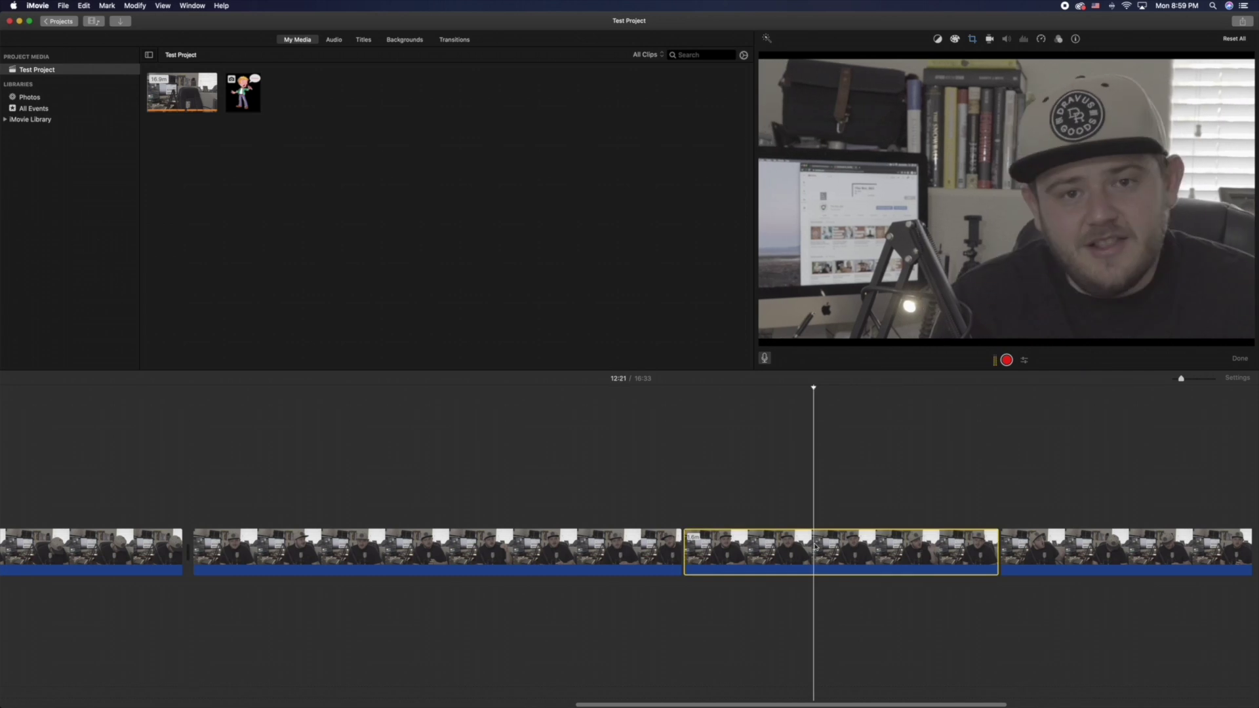
pyautogui.press('super+b')
pyautogui.click(725, 525)
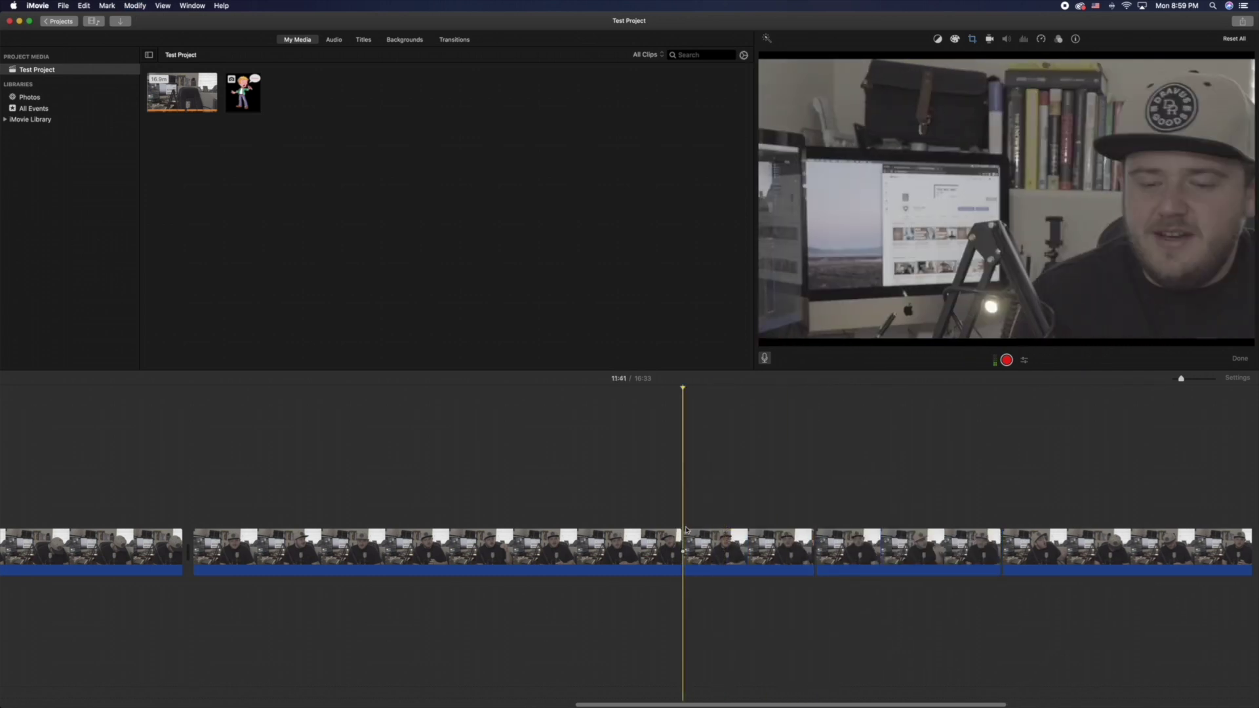
pyautogui.click(728, 552)
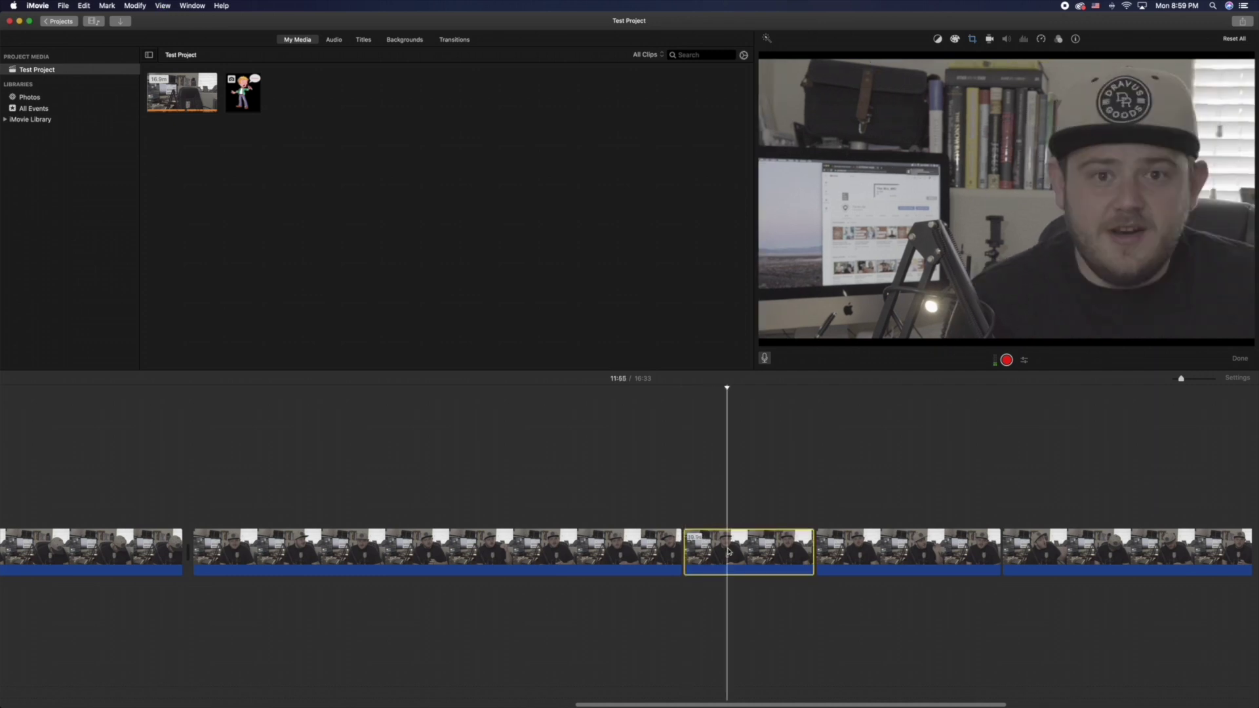
pyautogui.press('super+z')
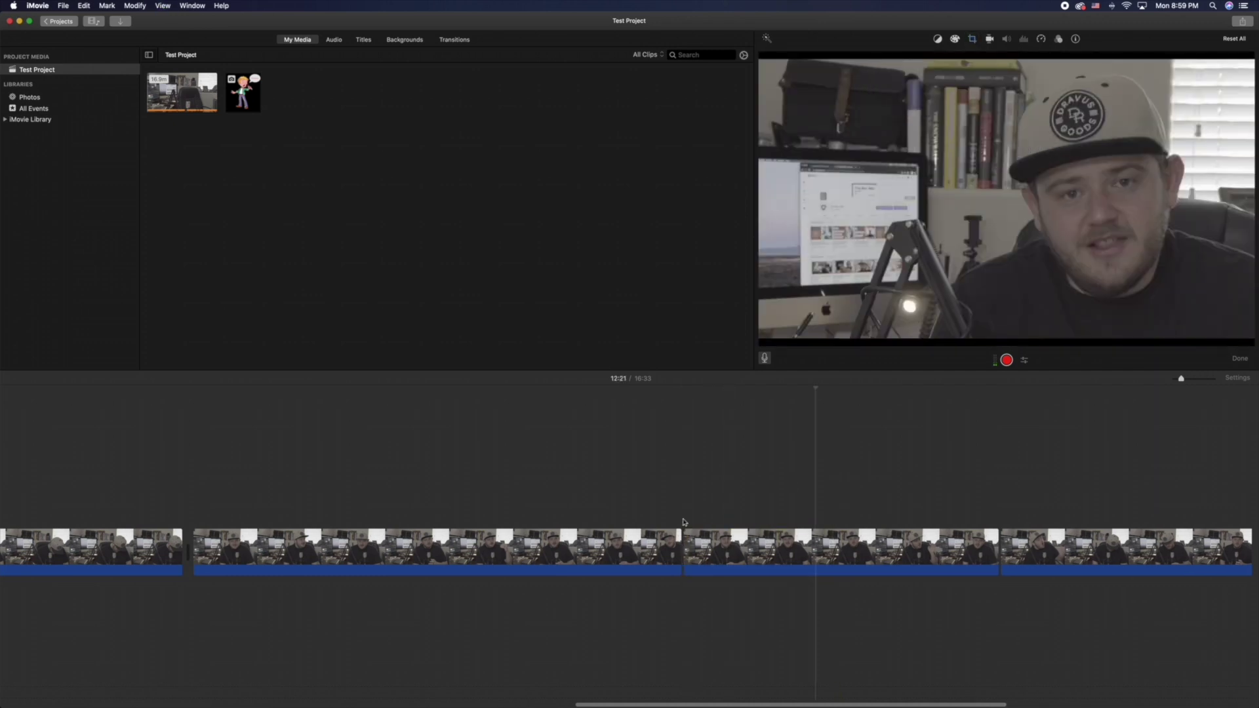
# Reposition the segment's Ken Burns frames for a downward pan, with Start on the man's head and End directly below around the microphone.
pyautogui.hscroll(5, 883, 548)
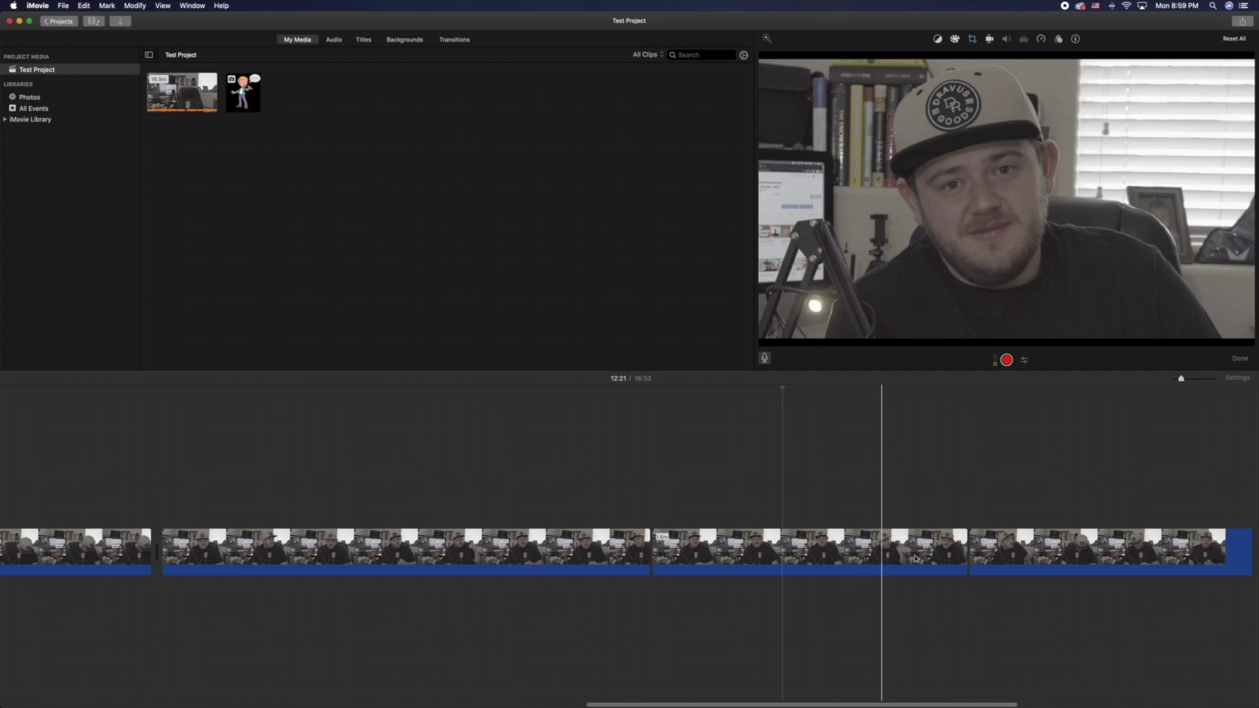
pyautogui.click(758, 548)
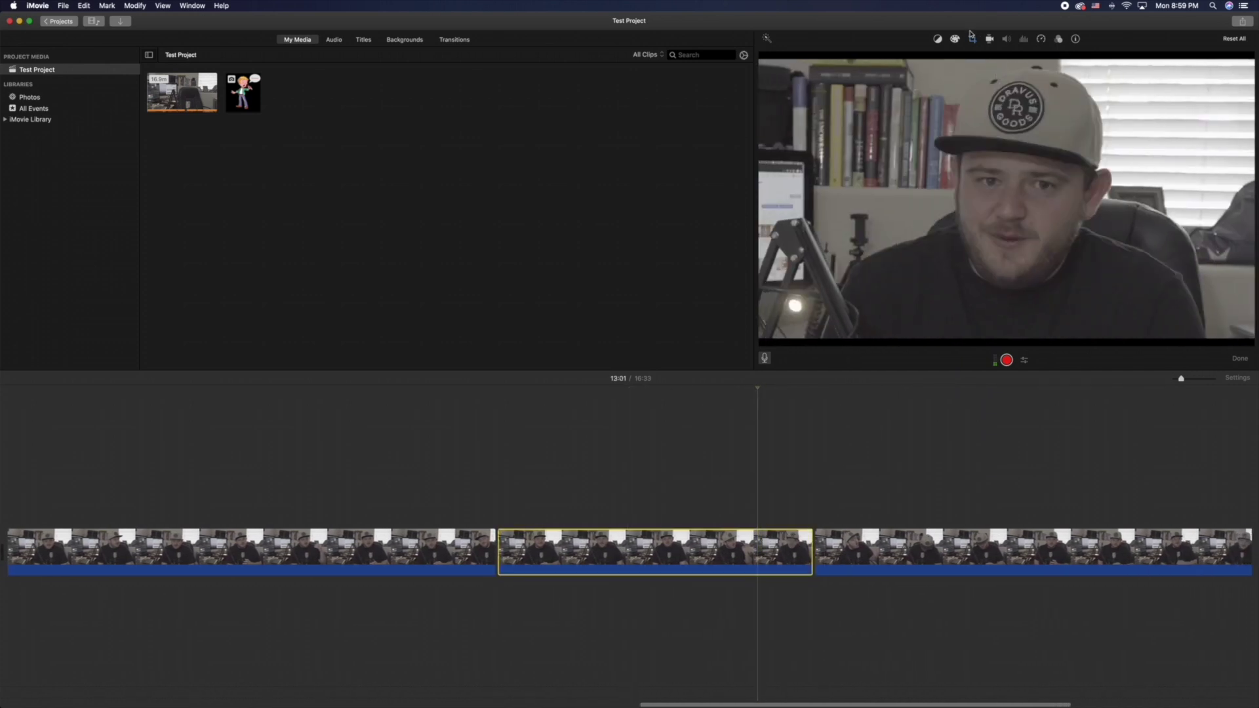
pyautogui.click(971, 38)
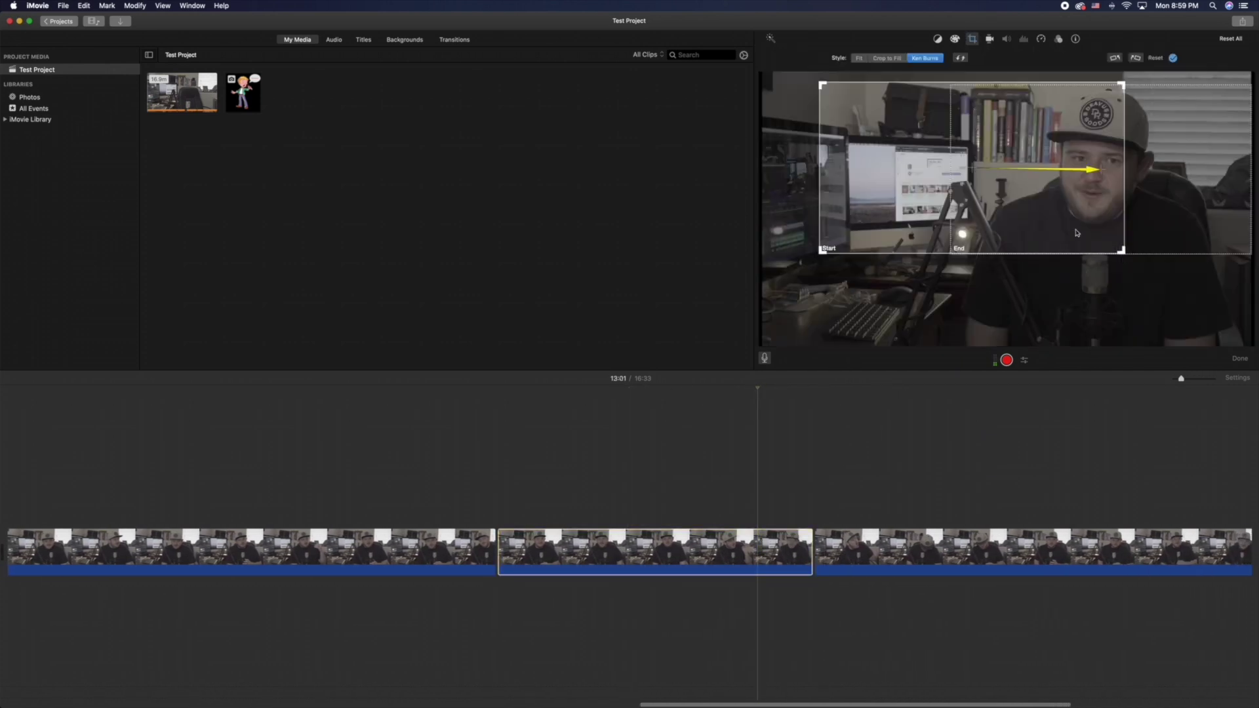
pyautogui.moveTo(1093, 238); pyautogui.dragTo(1121, 227)
pyautogui.moveTo(1205, 245); pyautogui.dragTo(1198, 342)
pyautogui.moveTo(1073, 149); pyautogui.dragTo(1170, 149)
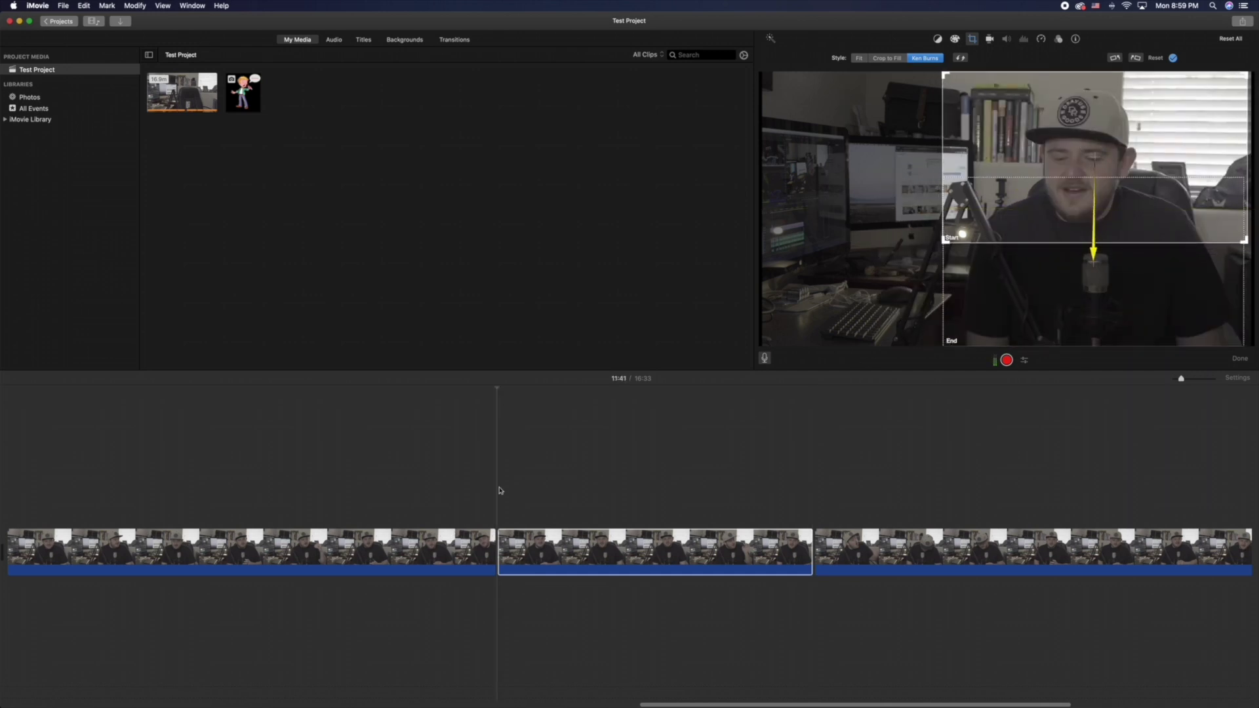
pyautogui.click(499, 493)
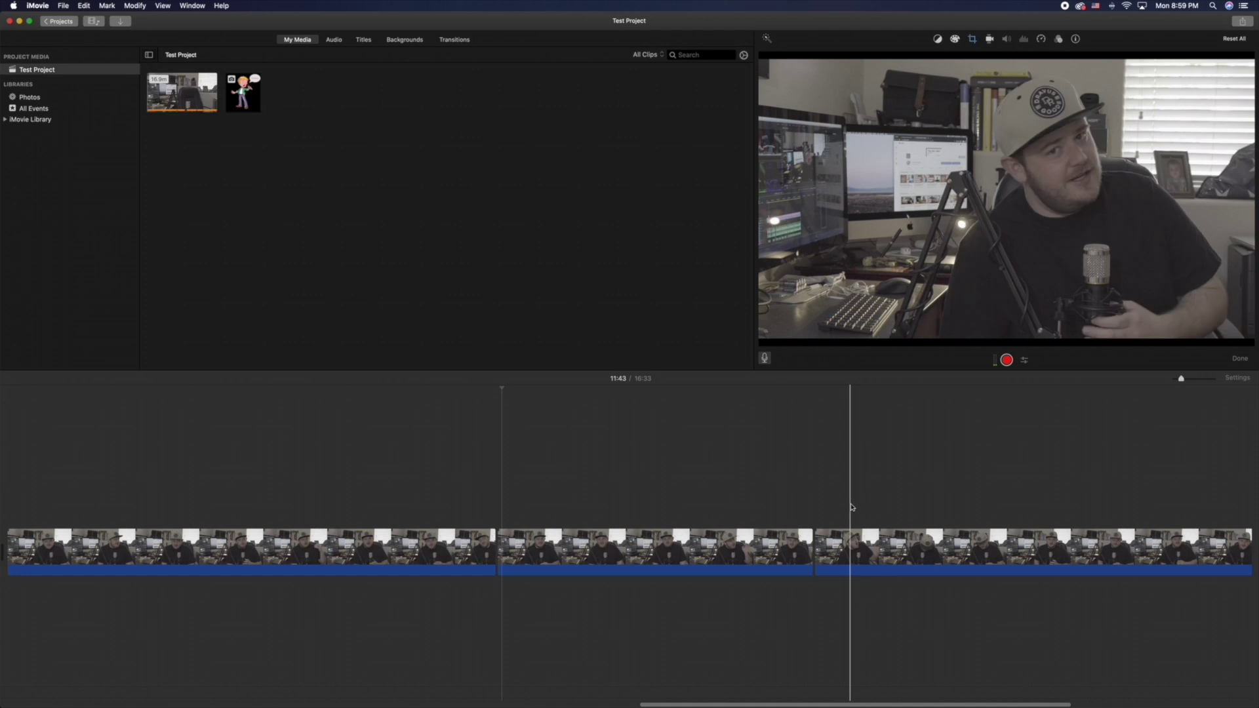
# Overlay the cartoon image on the last clip around 13:30 and set a level Ken Burns pan from the figure to the speech bubble.
pyautogui.click(856, 537)
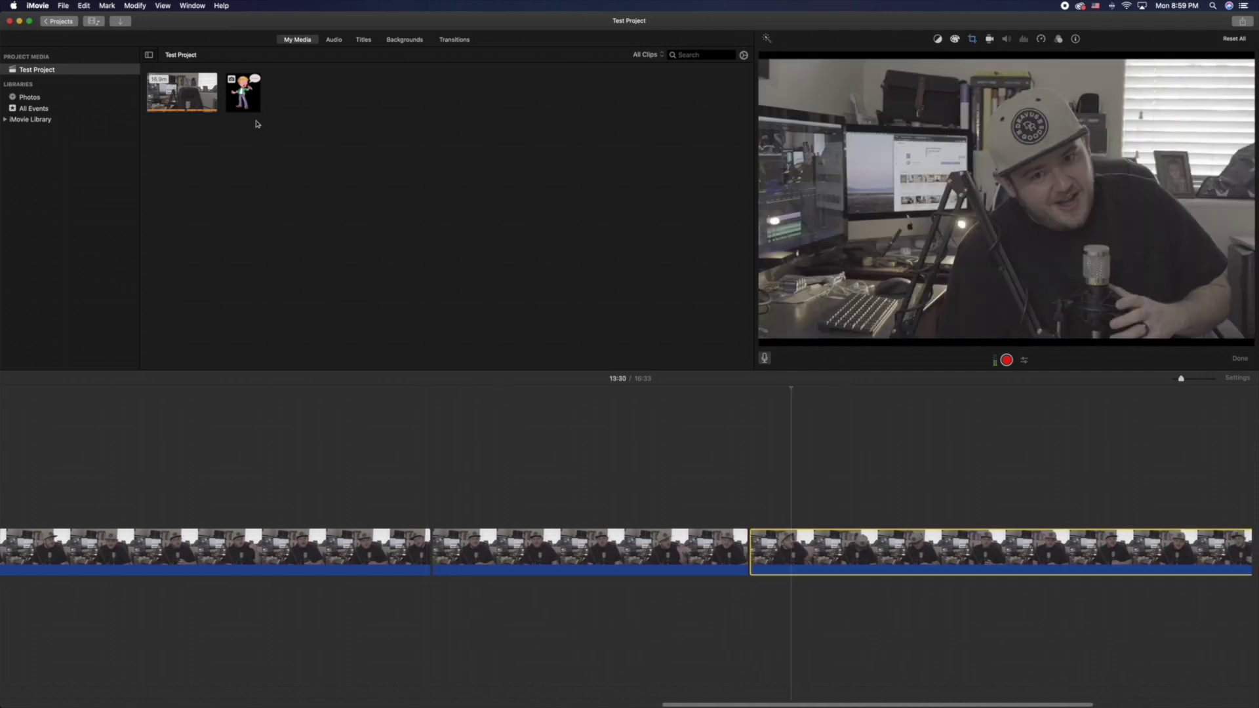
pyautogui.moveTo(245, 103); pyautogui.dragTo(790, 506)
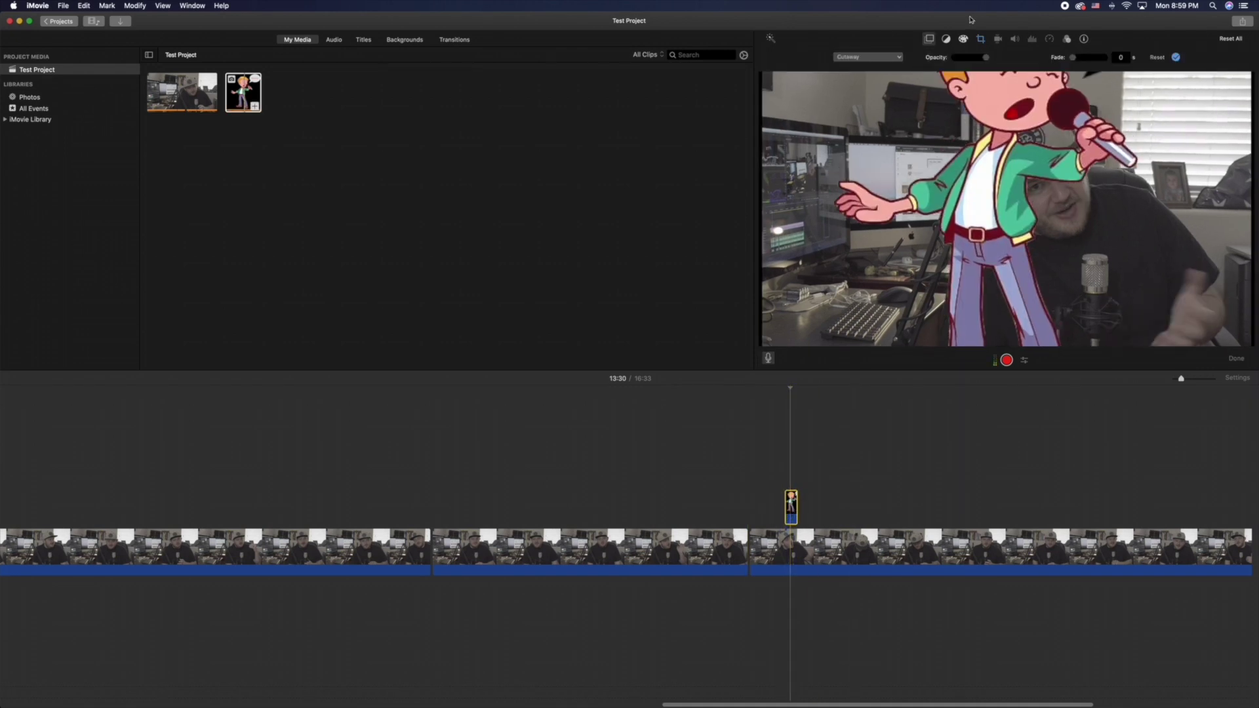
pyautogui.click(982, 39)
pyautogui.moveTo(923, 144); pyautogui.dragTo(834, 134)
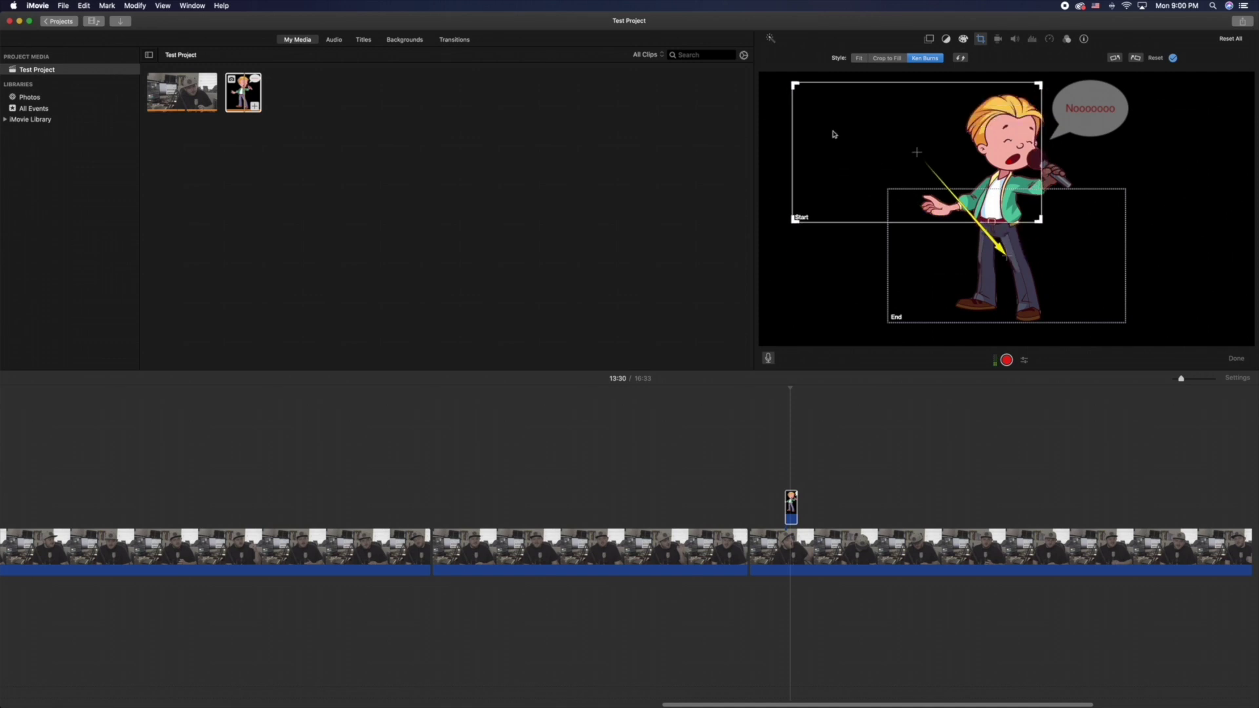
pyautogui.moveTo(937, 259); pyautogui.dragTo(1096, 185)
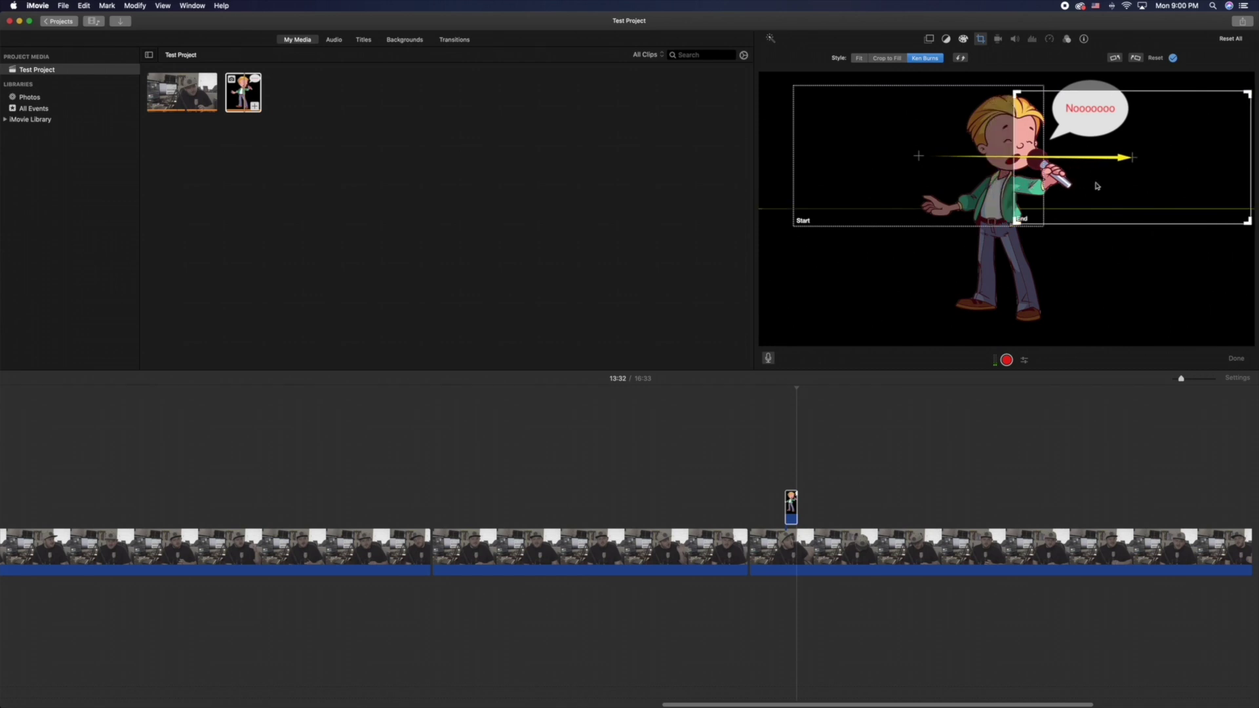
pyautogui.click(787, 470)
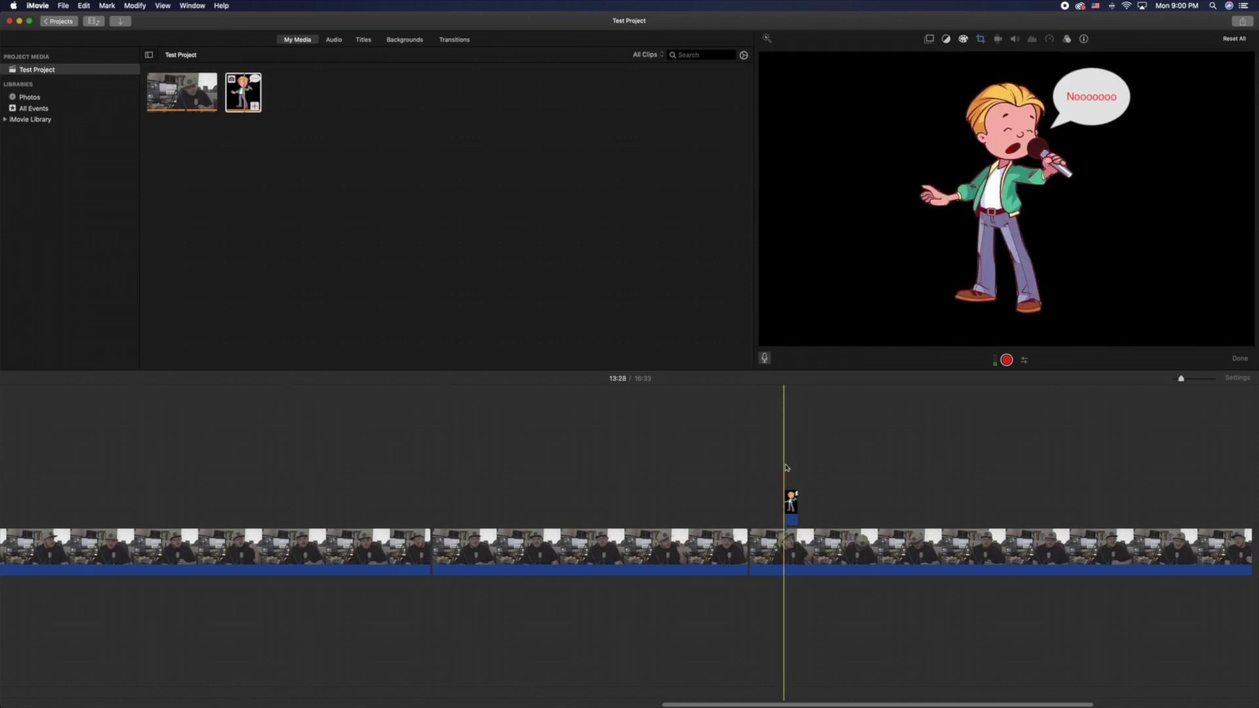
pyautogui.press('space')
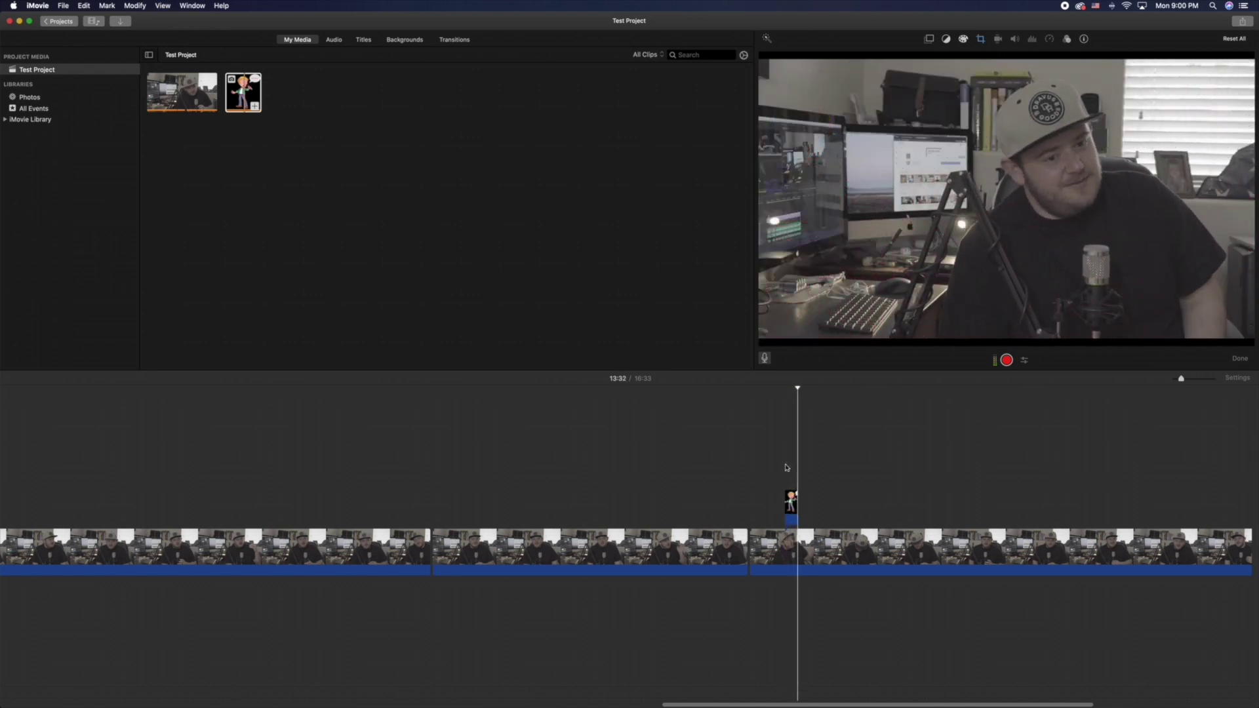
# Show the crop controls for the last clip and split it at 14:10 and 14:41, selecting the isolated middle segment.
pyautogui.click(829, 534)
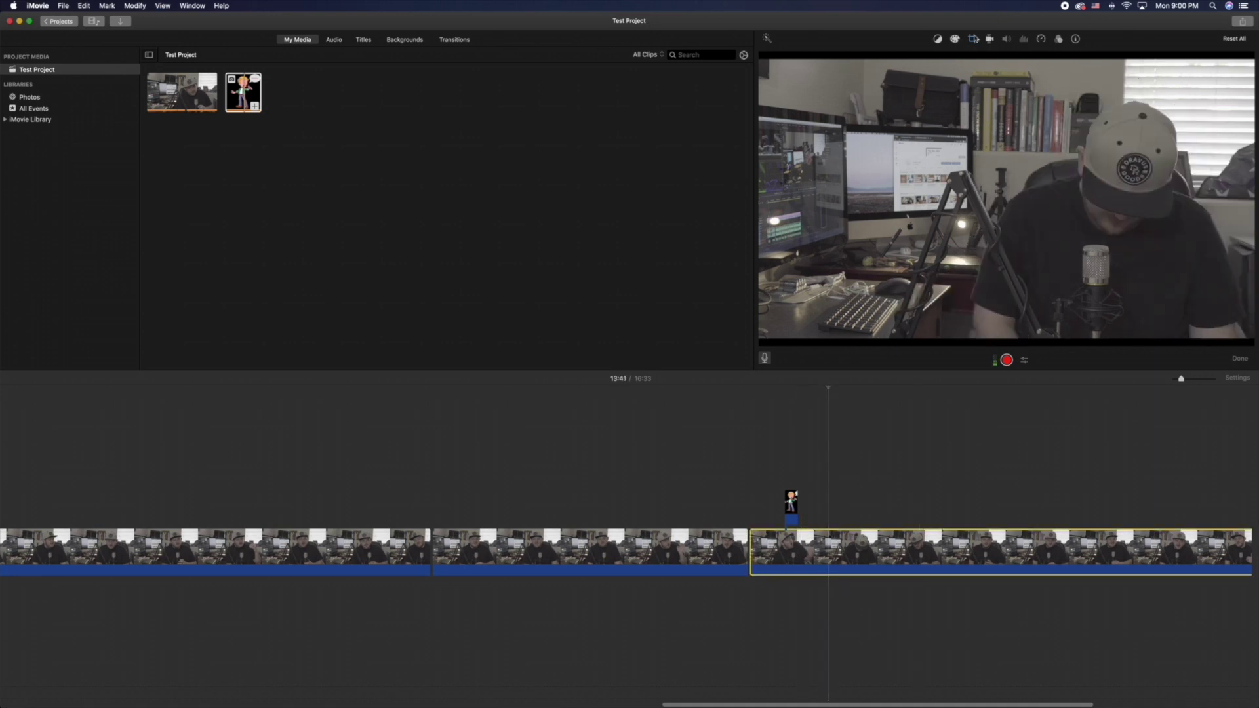
pyautogui.click(972, 39)
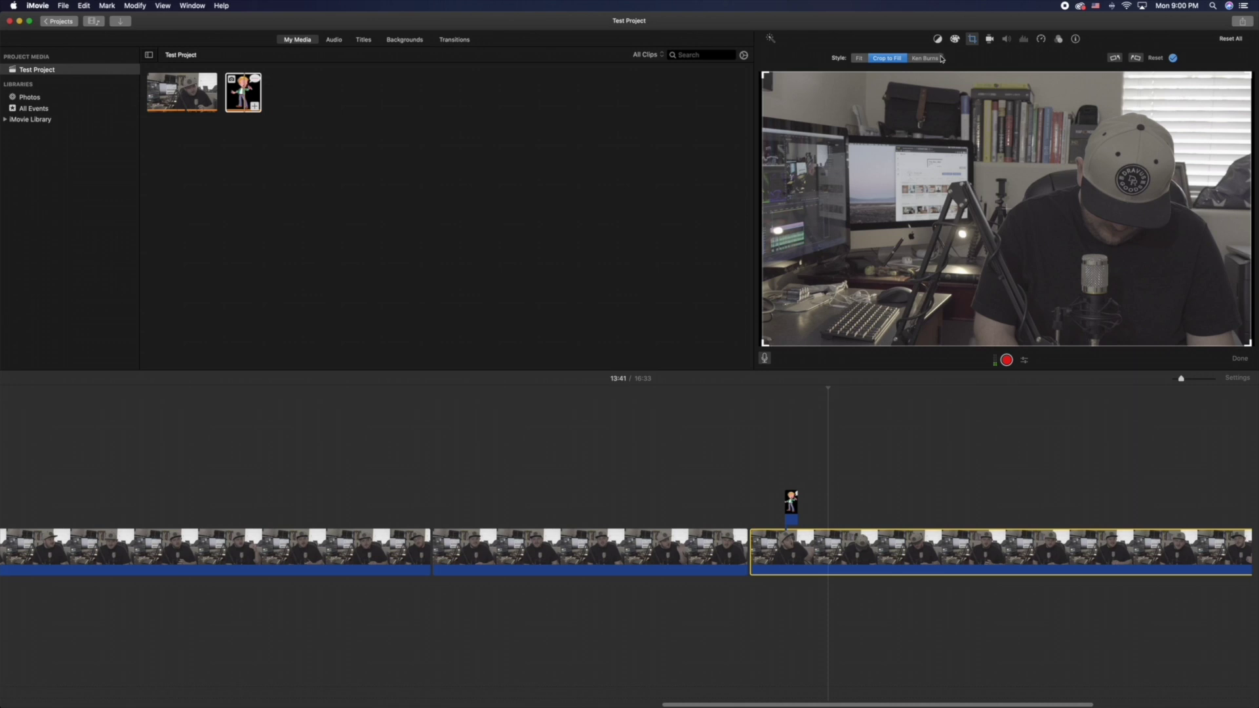
pyautogui.hscroll(2, 918, 416)
pyautogui.click(862, 541)
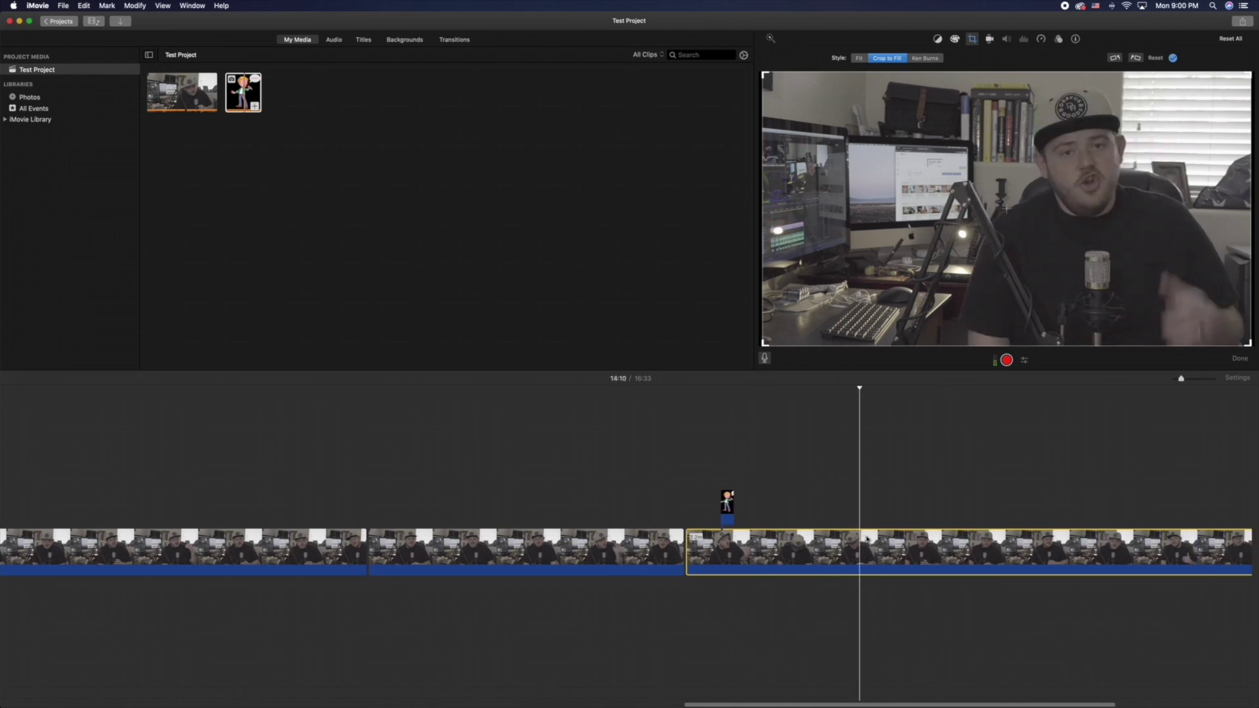
pyautogui.press('super+b')
pyautogui.click(966, 549)
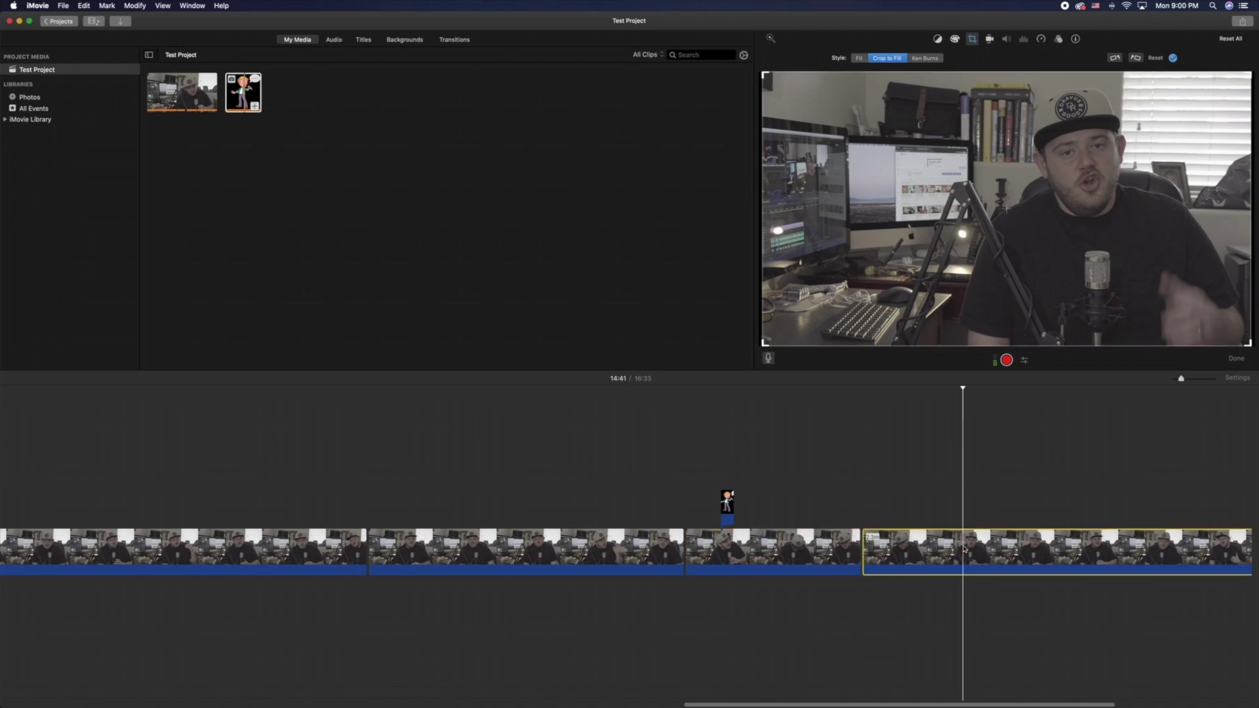
pyautogui.press('super+b')
pyautogui.click(885, 550)
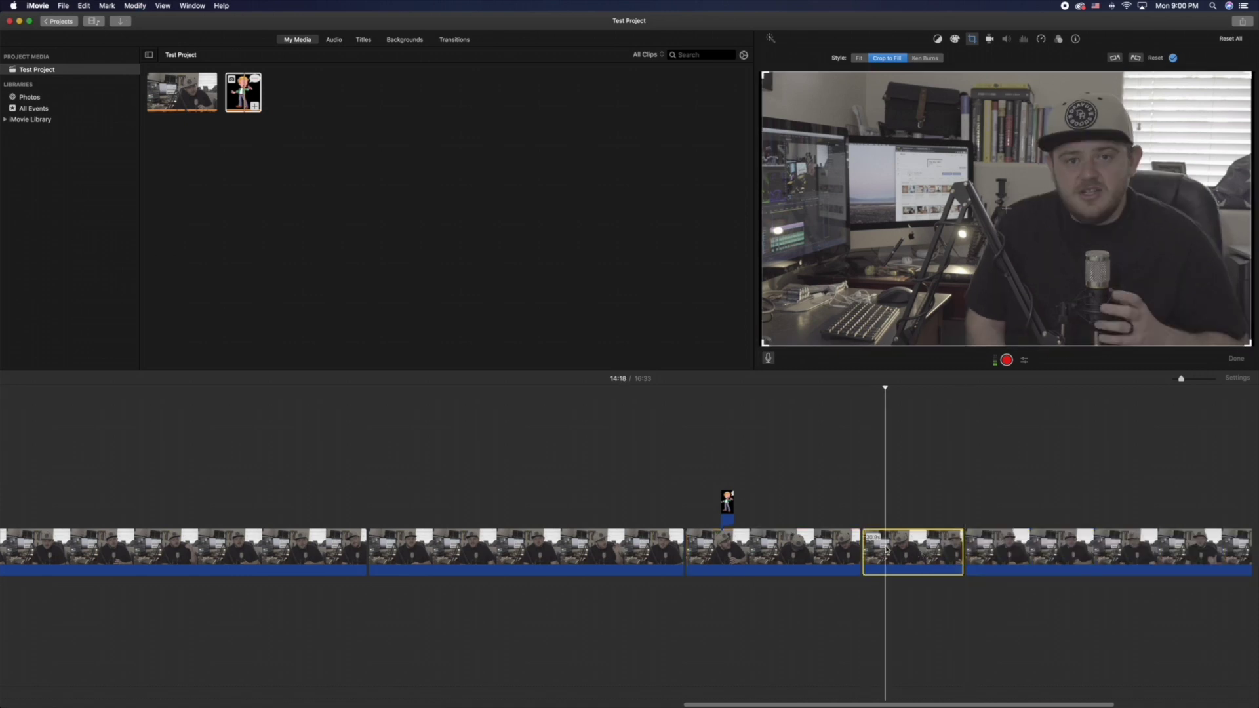
# Rotate the segment clockwise twice so it is upside down, and play the result from around 14:10.
pyautogui.click(1141, 60)
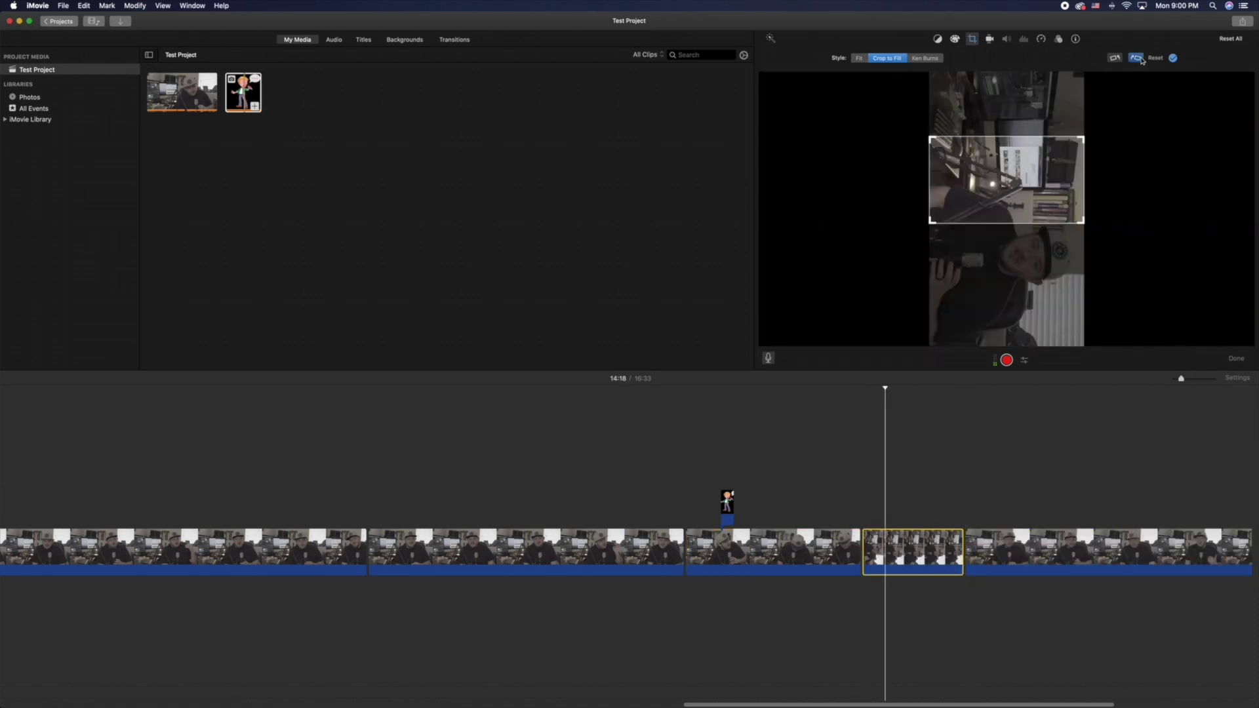
pyautogui.click(1141, 60)
pyautogui.click(855, 491)
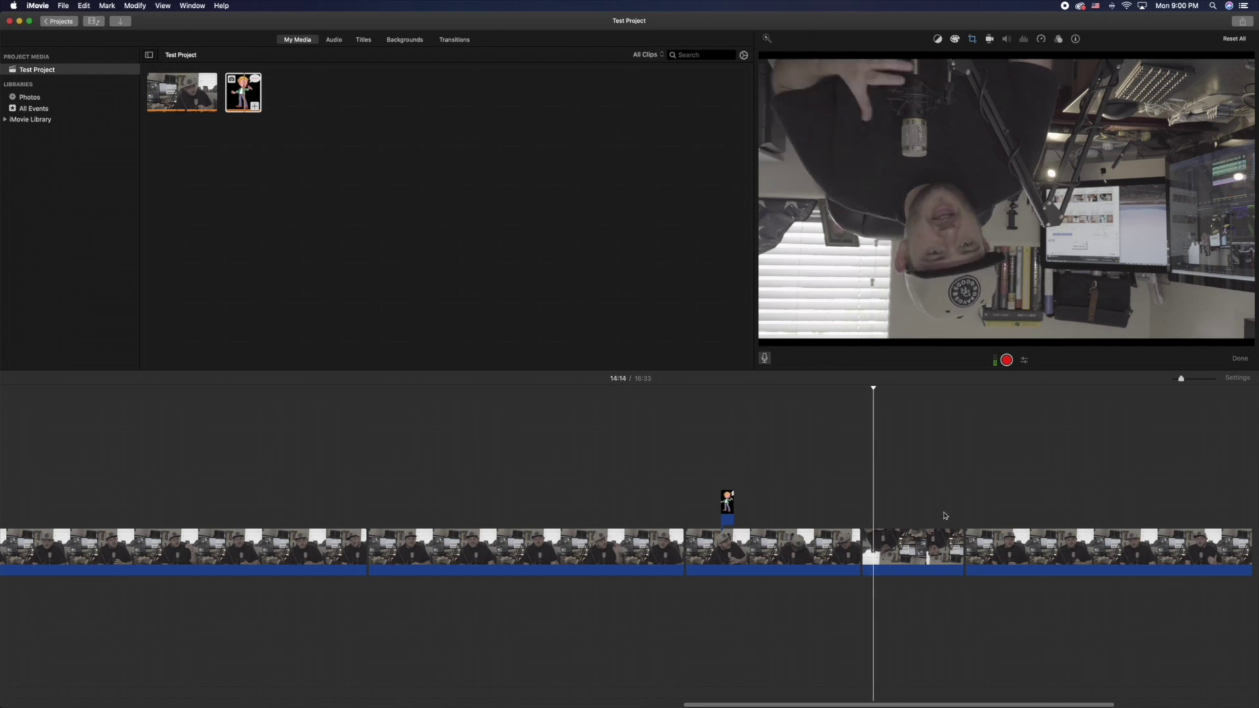
# Split the last clip at 14:56 and select the short segment right after the upside-down one.
pyautogui.hscroll(5, 954, 520)
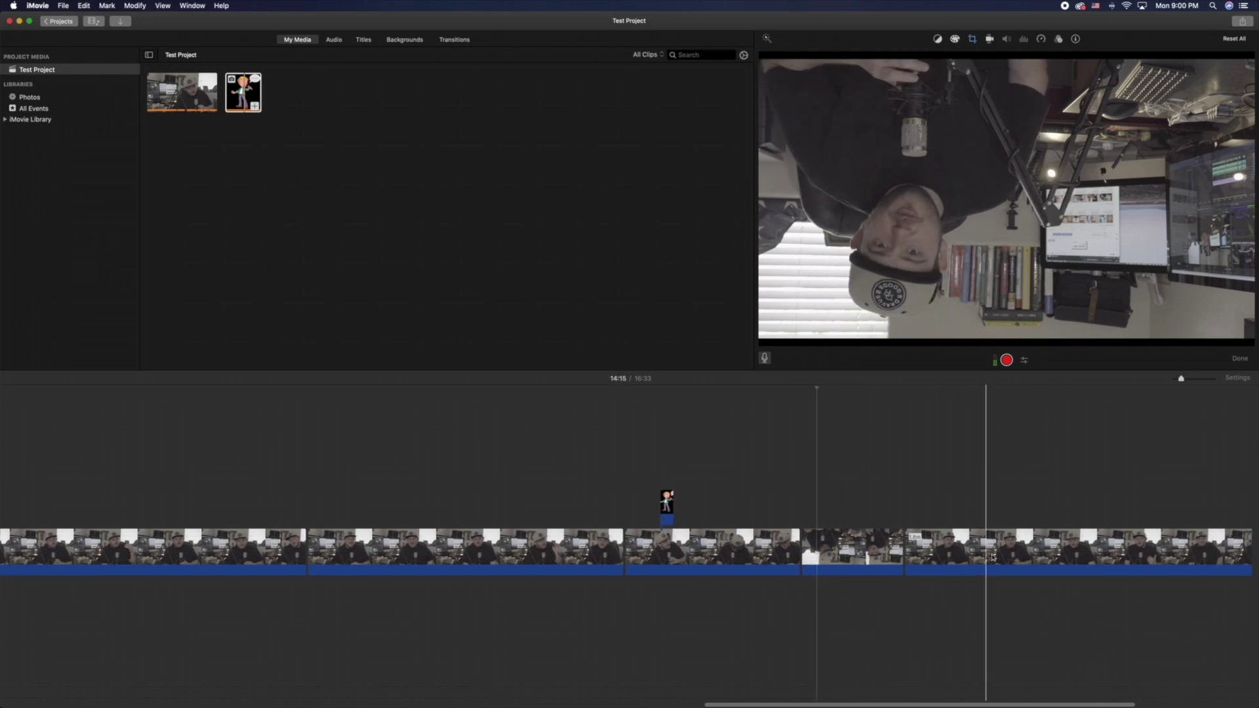
pyautogui.click(981, 525)
pyautogui.hscroll(1, 975, 518)
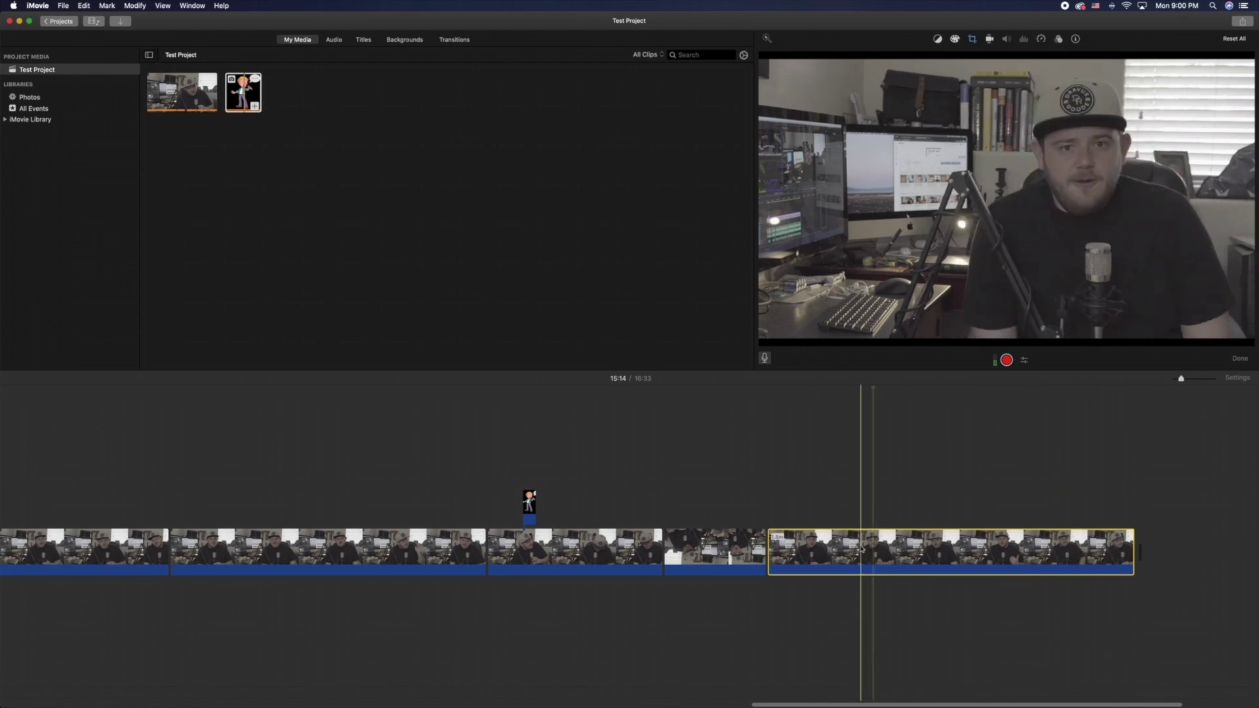
pyautogui.click(815, 554)
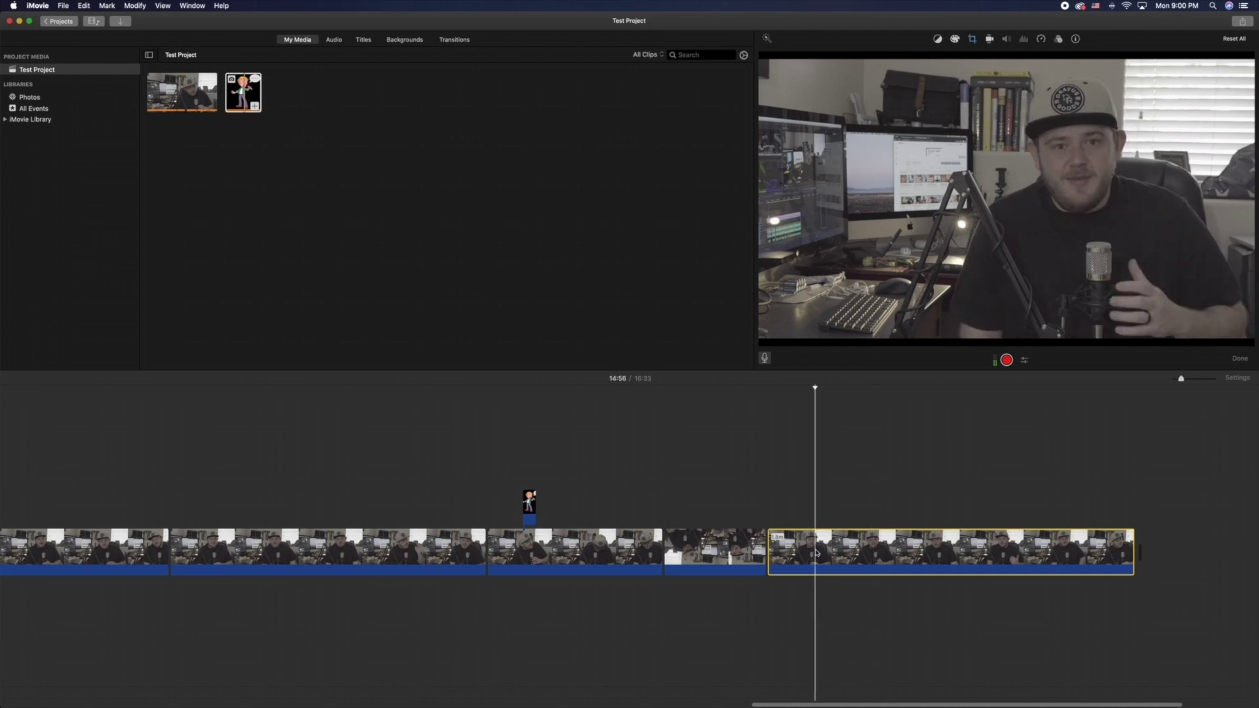
pyautogui.press('cmd+b')
pyautogui.click(786, 551)
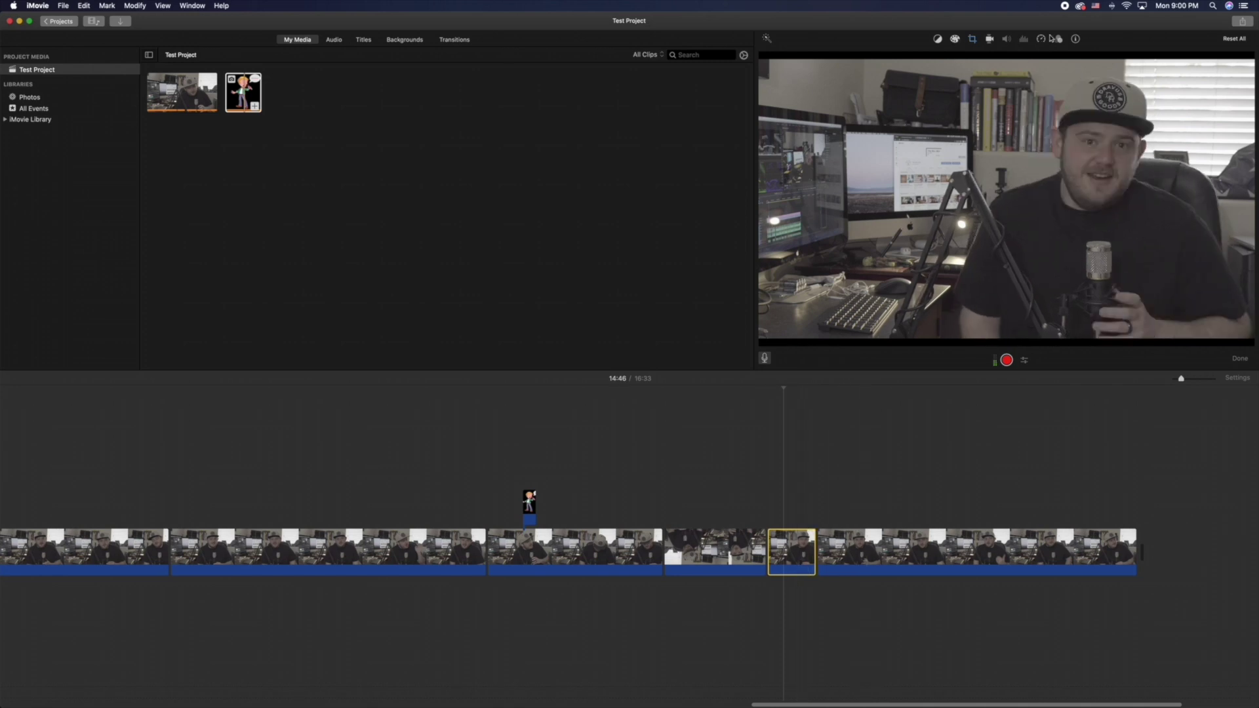
# Set the short segment's speed to Fast at 8x and play it from 14:41.
pyautogui.click(1042, 40)
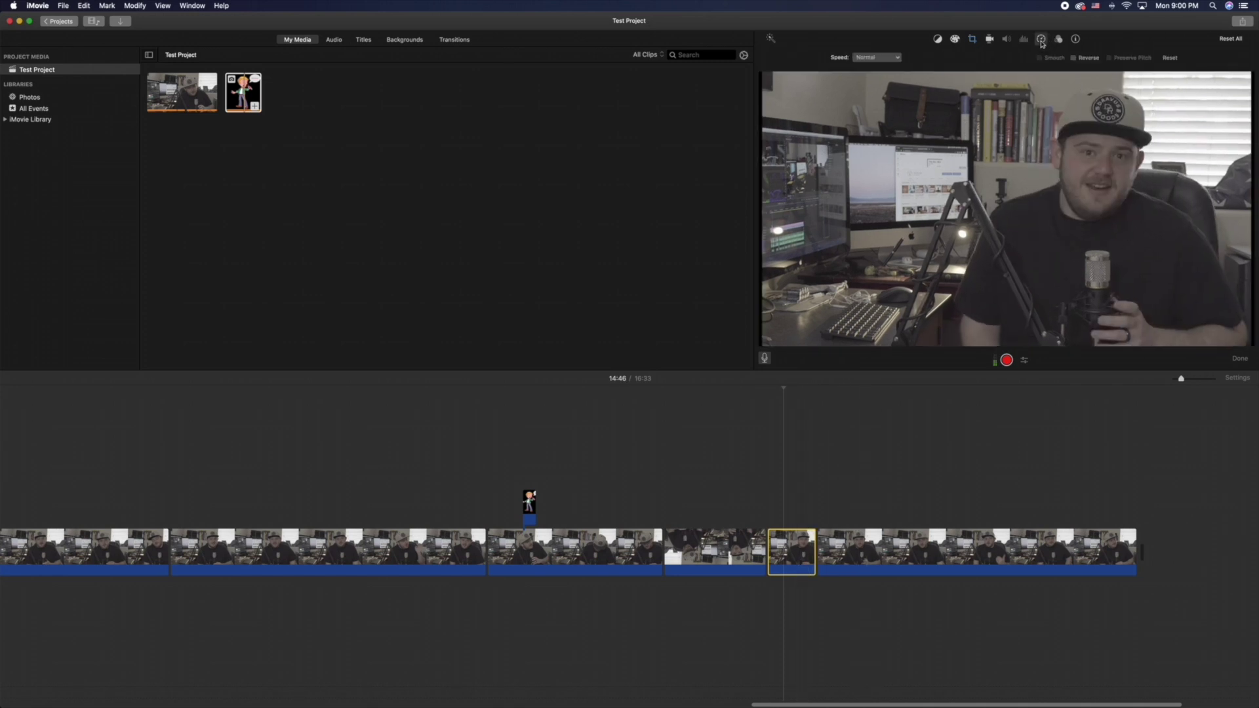
pyautogui.click(894, 58)
pyautogui.click(891, 85)
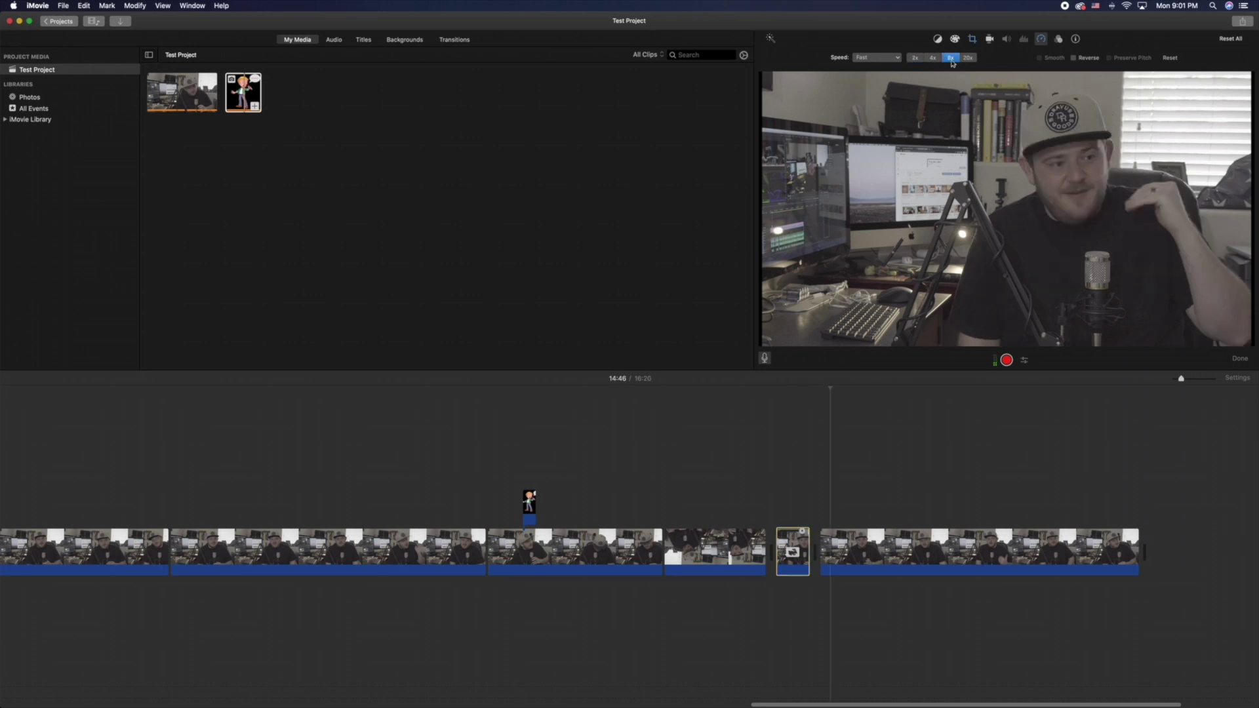
pyautogui.click(776, 493)
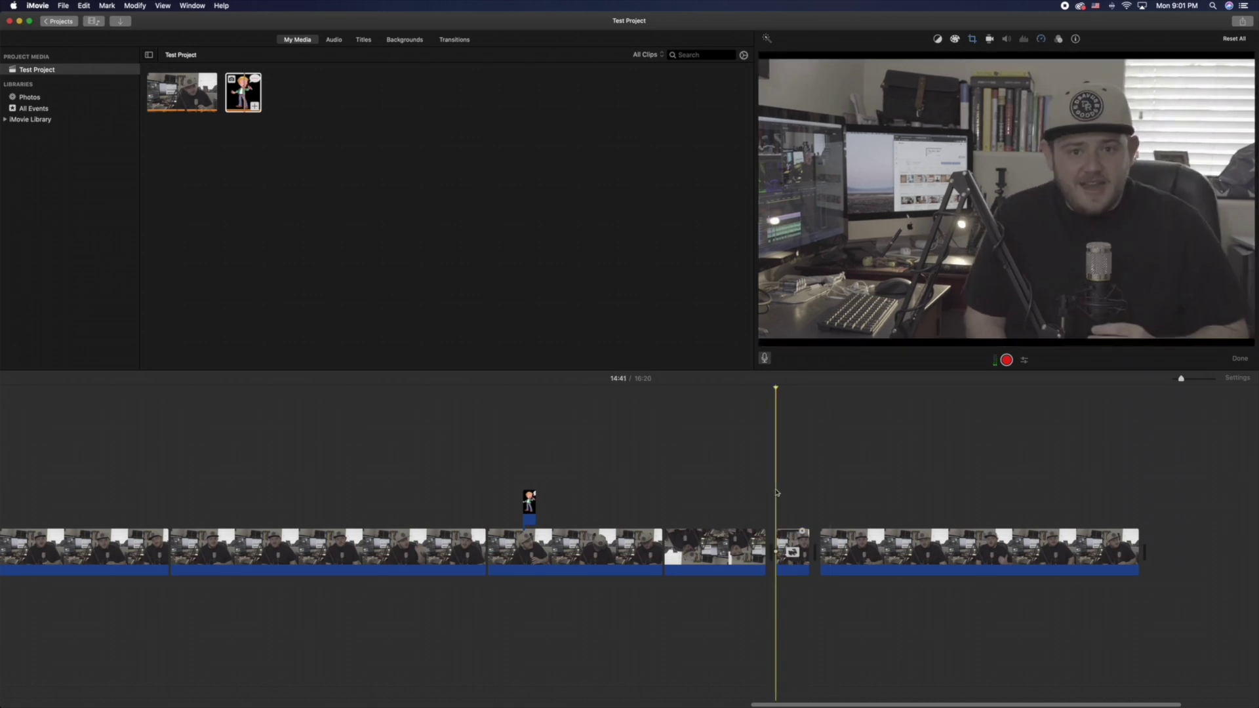
pyautogui.press('space')
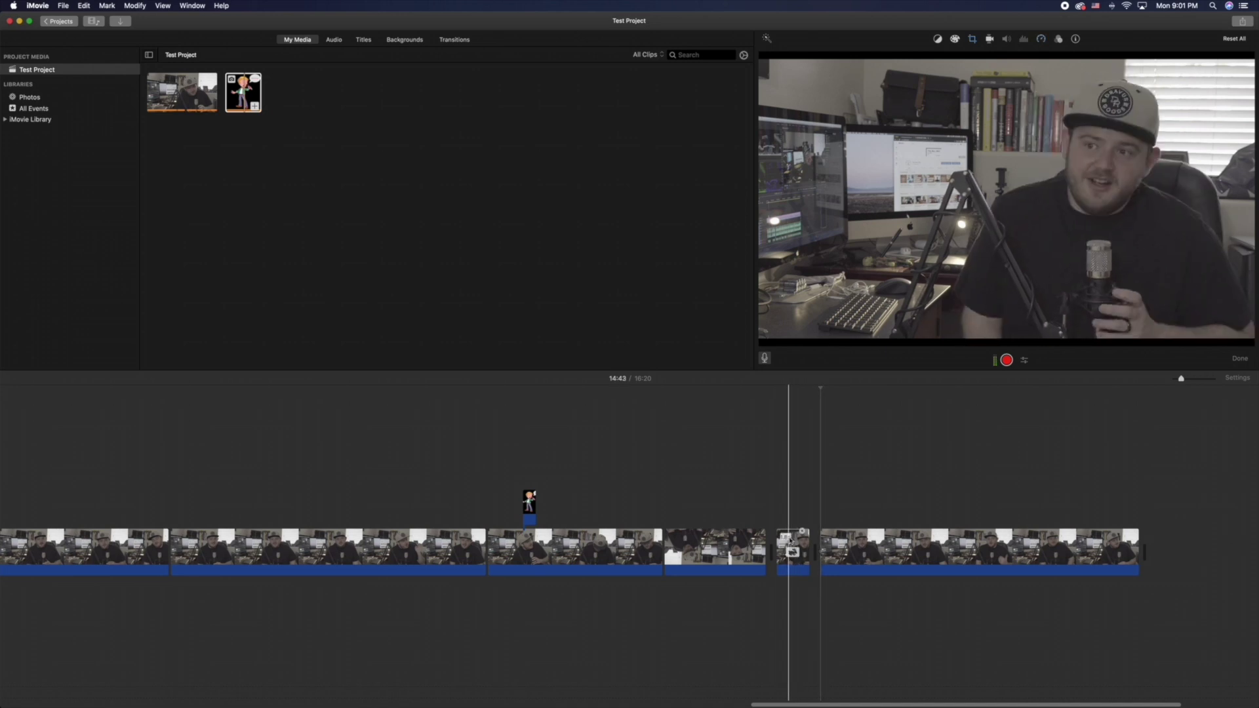
# Change the short segment's fast speed to 2x.
pyautogui.click(792, 542)
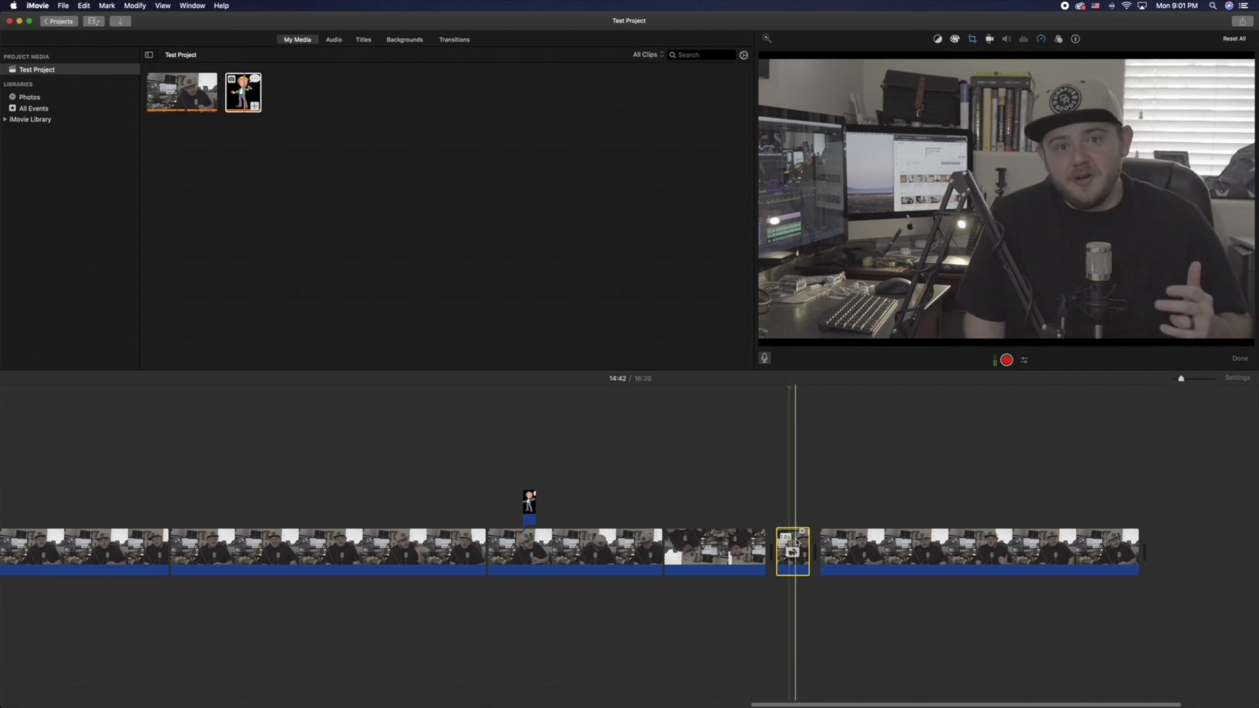
pyautogui.click(973, 40)
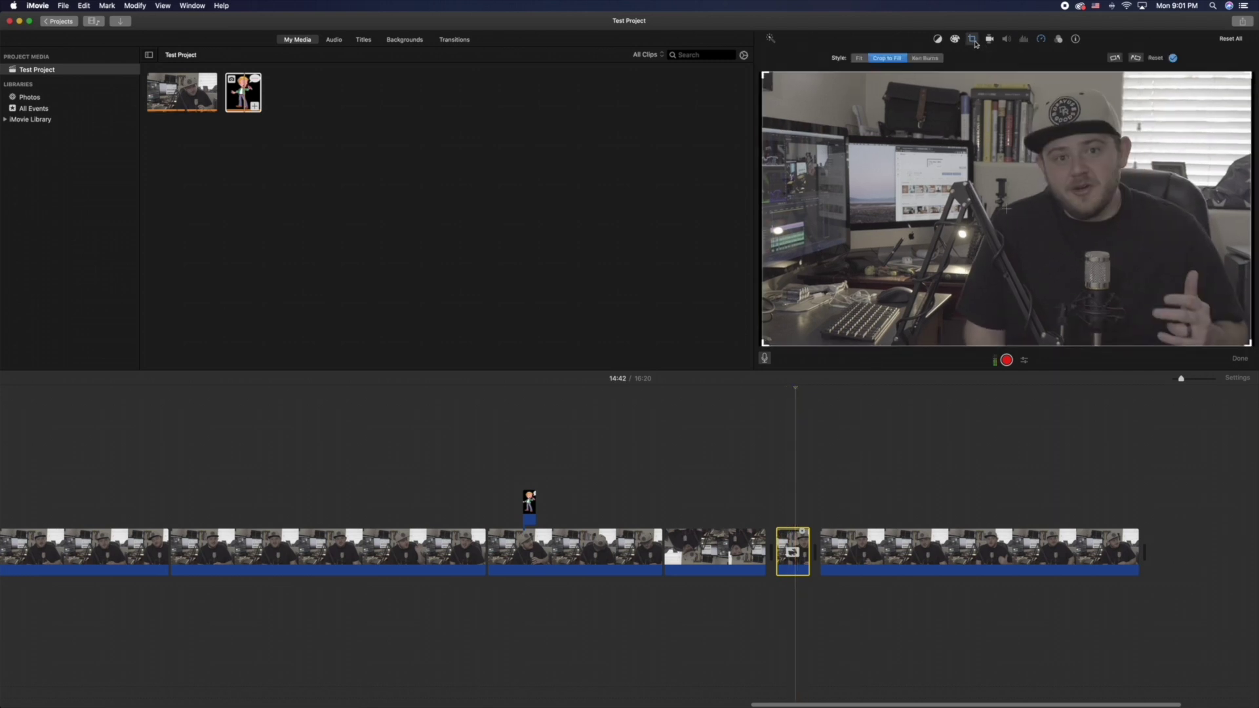
pyautogui.click(1040, 39)
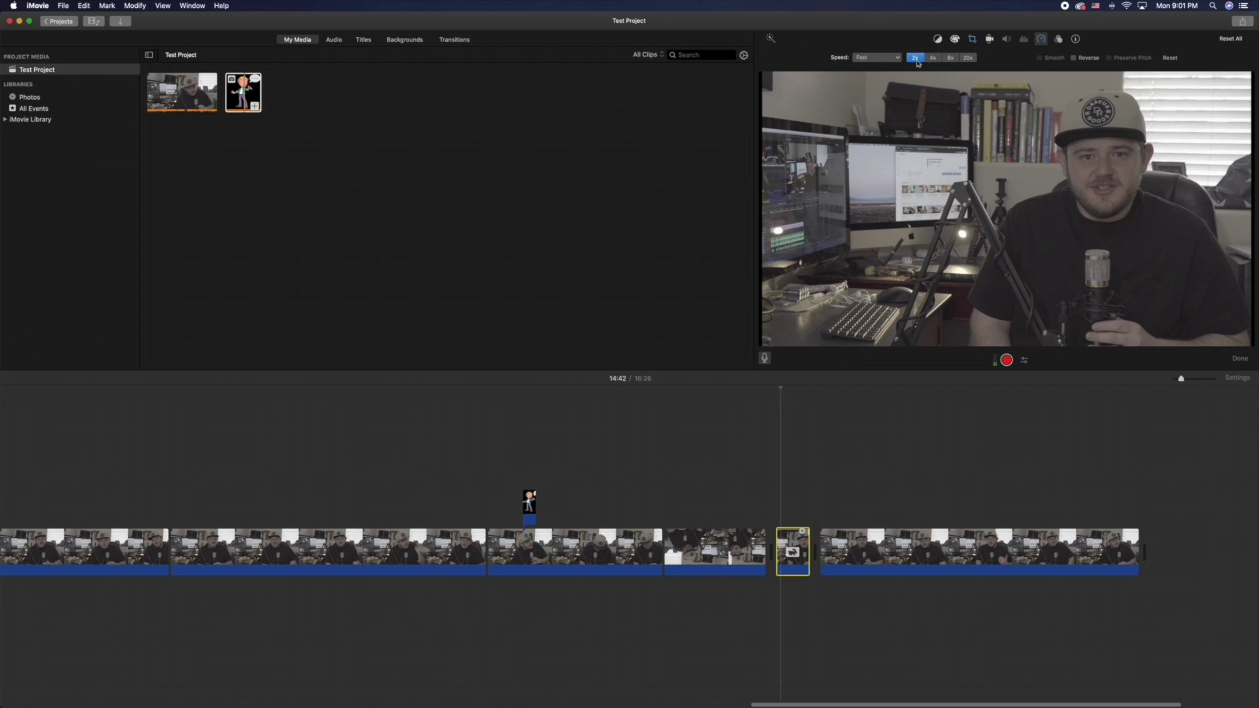
# Set the short segment's speed to Slow and play the slowed footage.
pyautogui.click(895, 59)
pyautogui.click(870, 77)
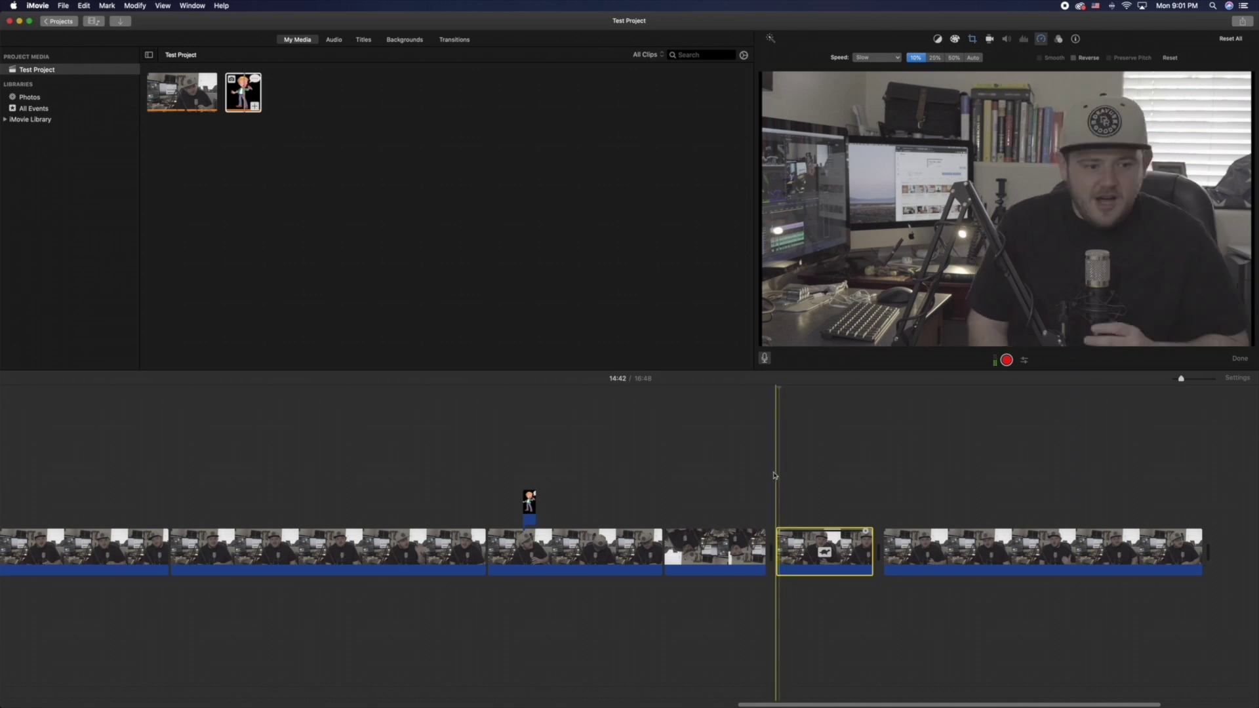
pyautogui.click(794, 429)
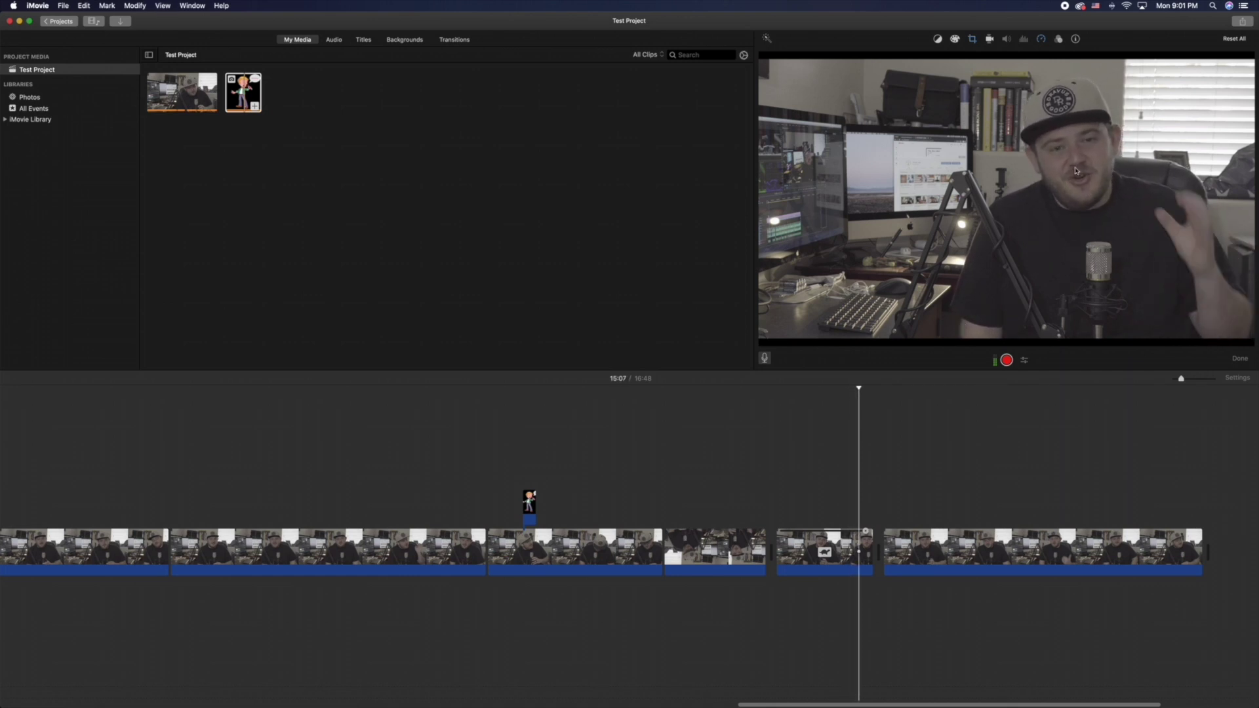
# Set the segment's slow speed to 50% and play it from 14:44.
pyautogui.click(831, 547)
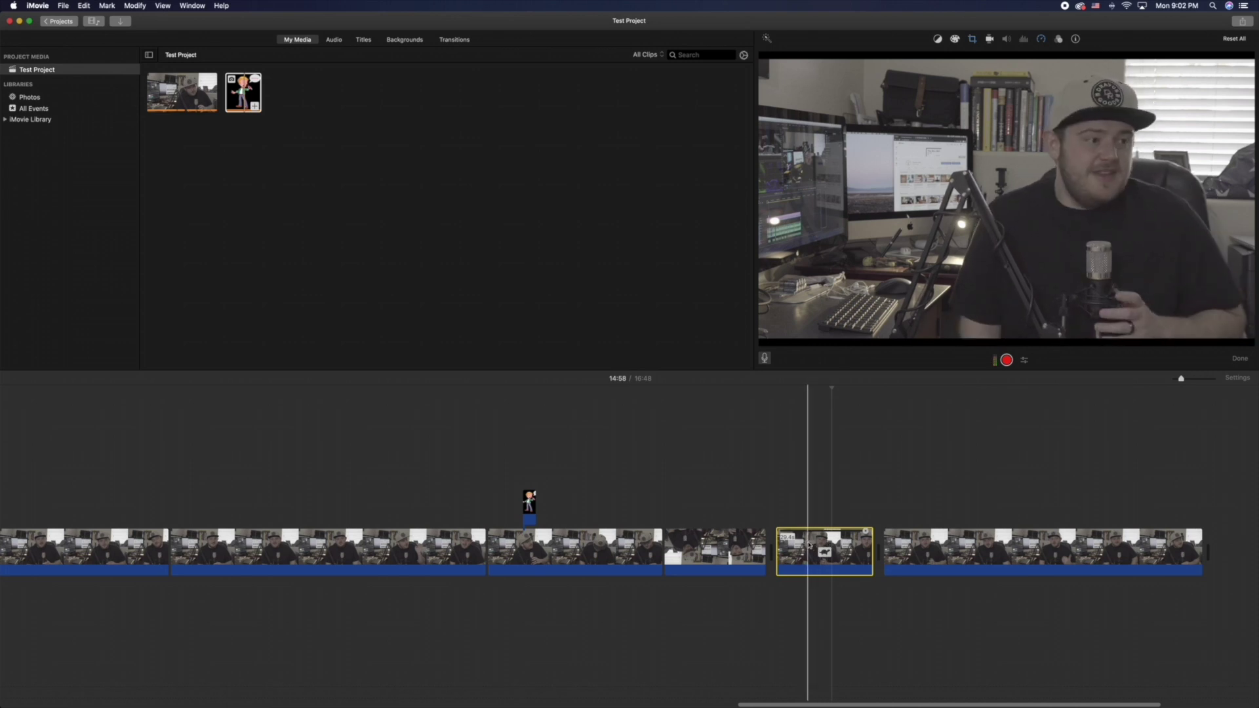
pyautogui.click(808, 546)
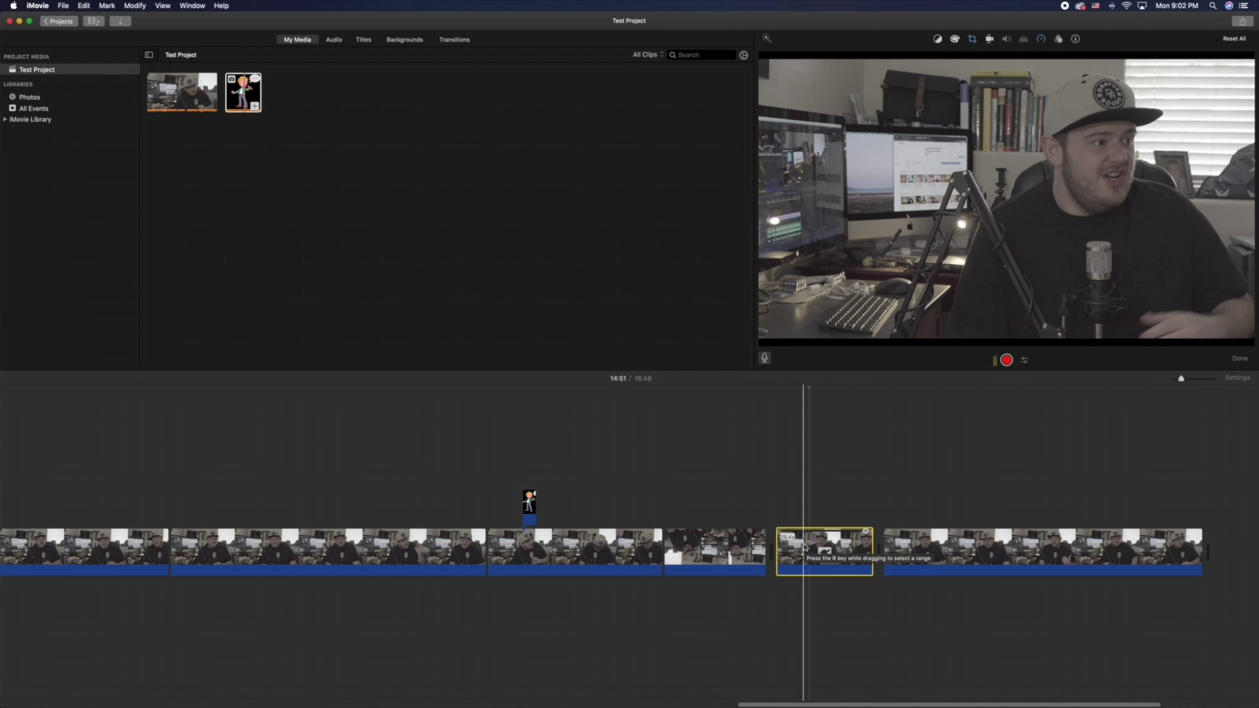
pyautogui.click(1042, 40)
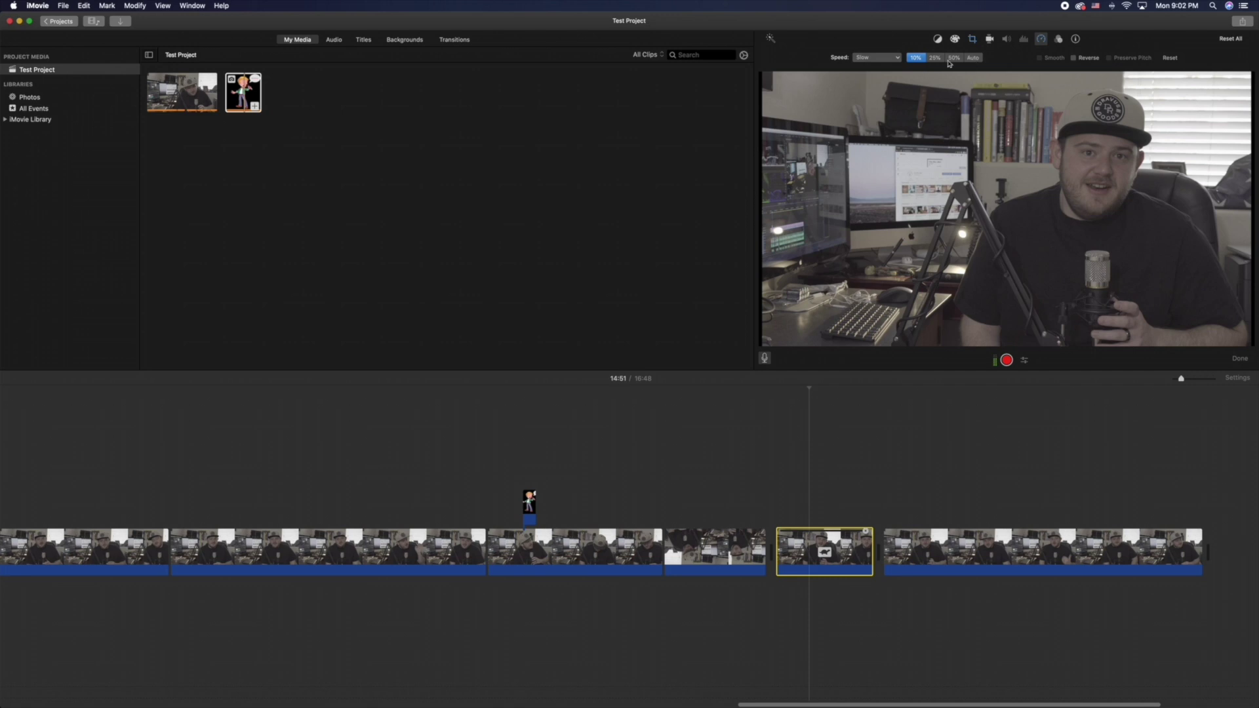
pyautogui.click(785, 534)
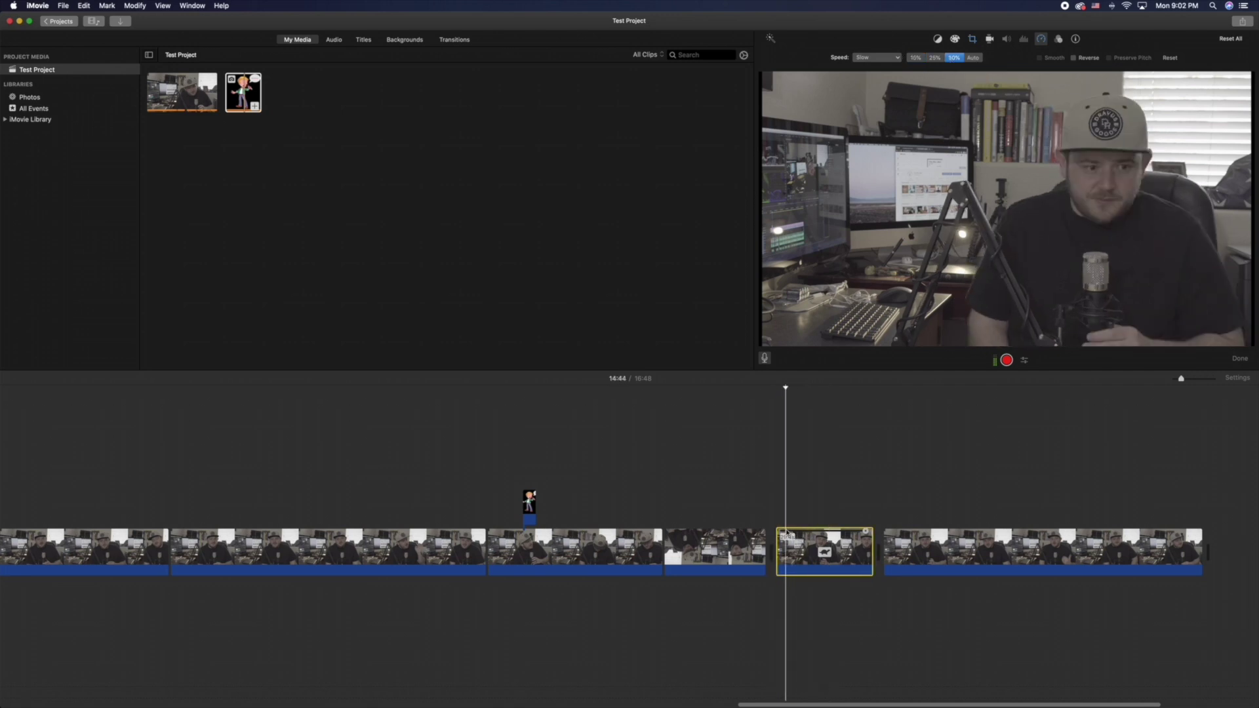
pyautogui.press('space')
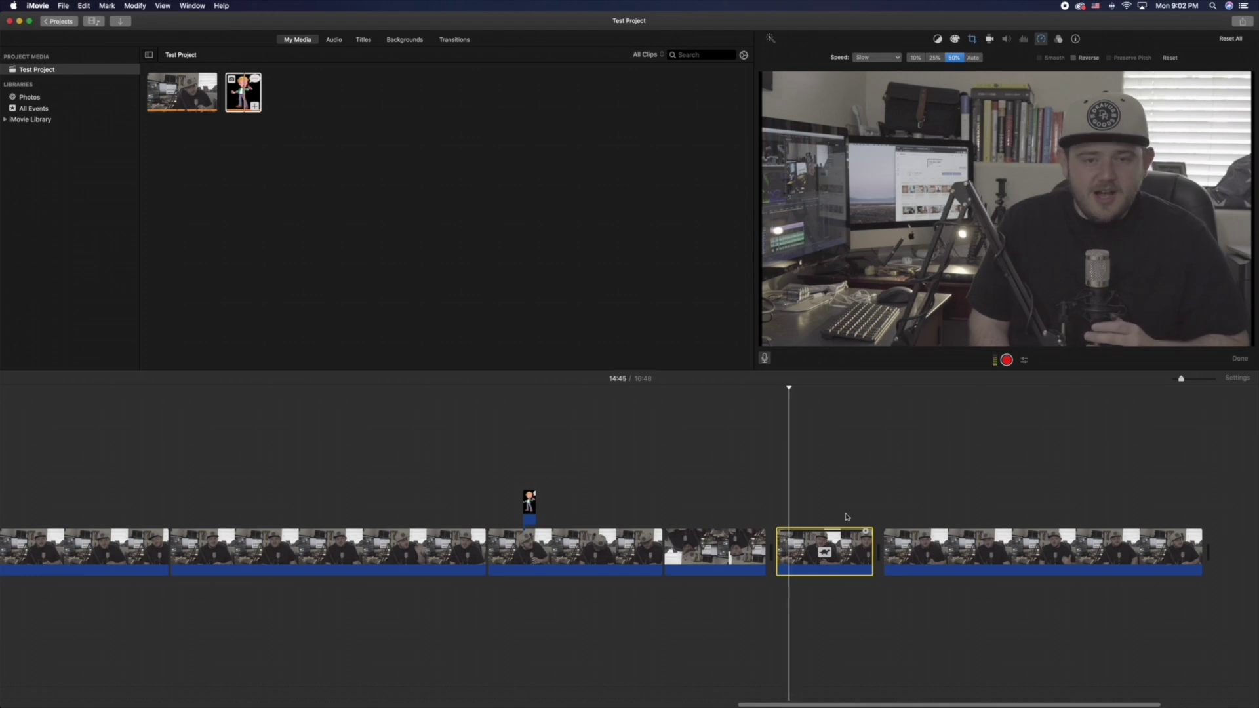